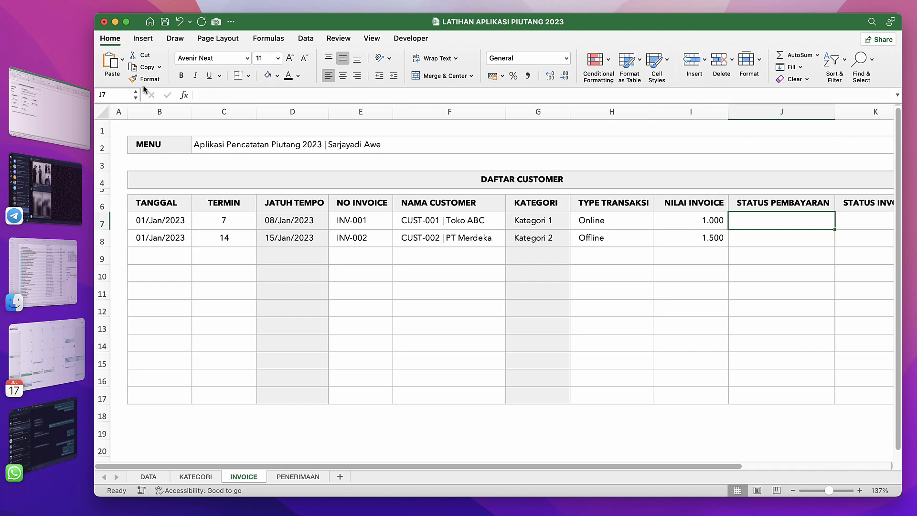
# Widen the workbook window so that more of the invoice table's columns fit in view.
pyautogui.moveTo(95, 67); pyautogui.dragTo(17, 66)
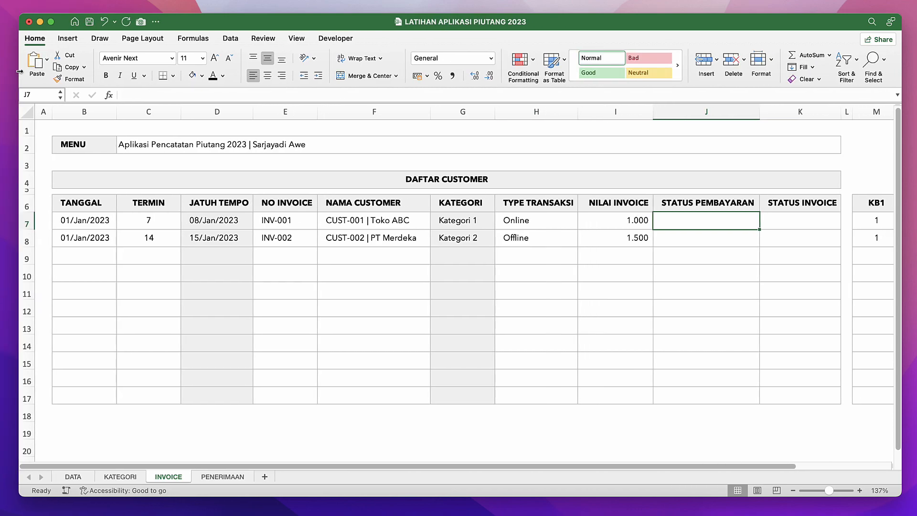
pyautogui.click(206, 199)
pyautogui.click(258, 239)
pyautogui.click(262, 259)
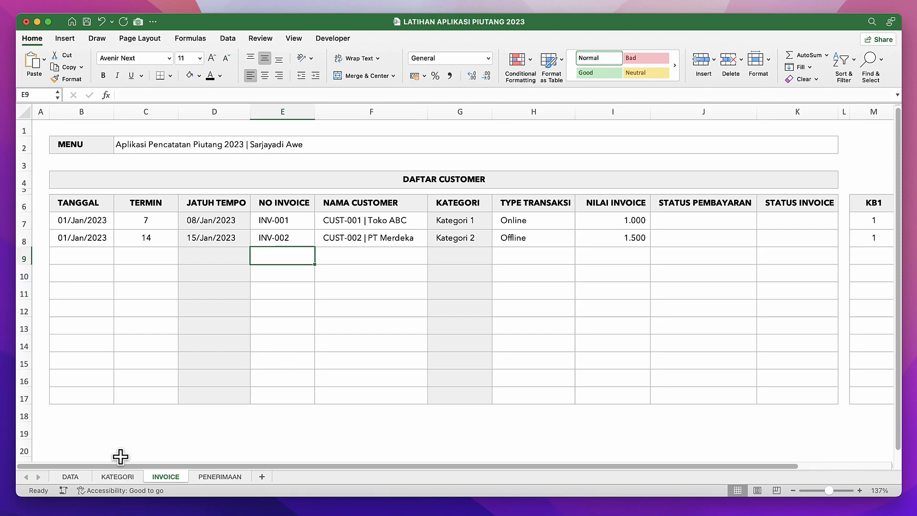
# Examine the KATEGORI, INVOICE and PENERIMAAN sheets, including the customer and category formulas in the payment list.
pyautogui.click(113, 477)
pyautogui.click(175, 475)
pyautogui.click(207, 476)
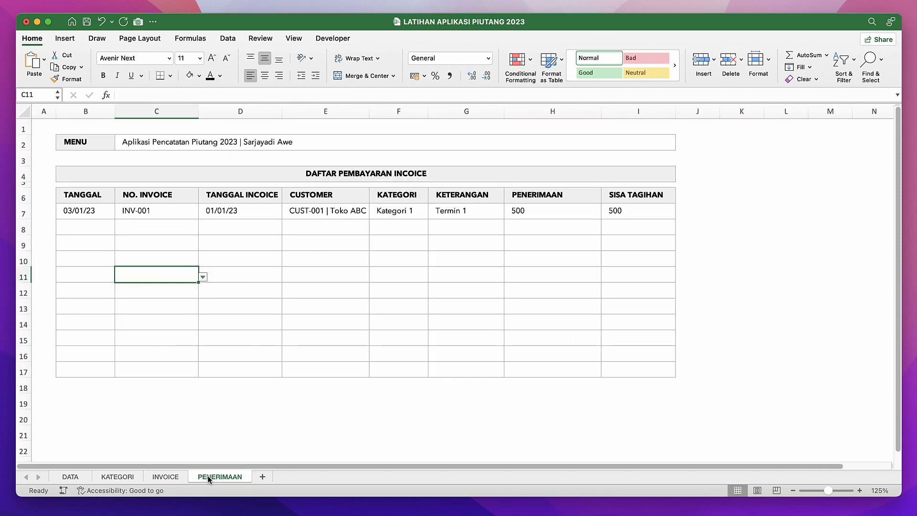
pyautogui.click(355, 287)
pyautogui.click(361, 209)
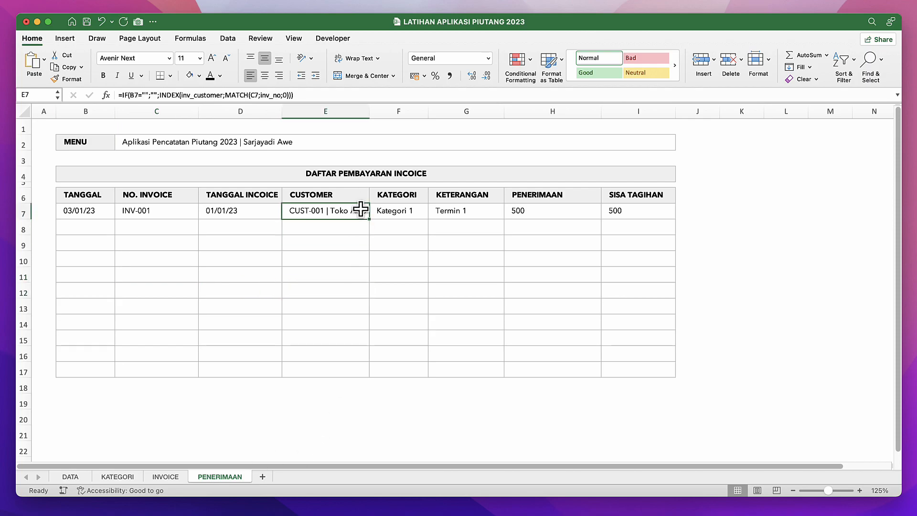
pyautogui.click(414, 218)
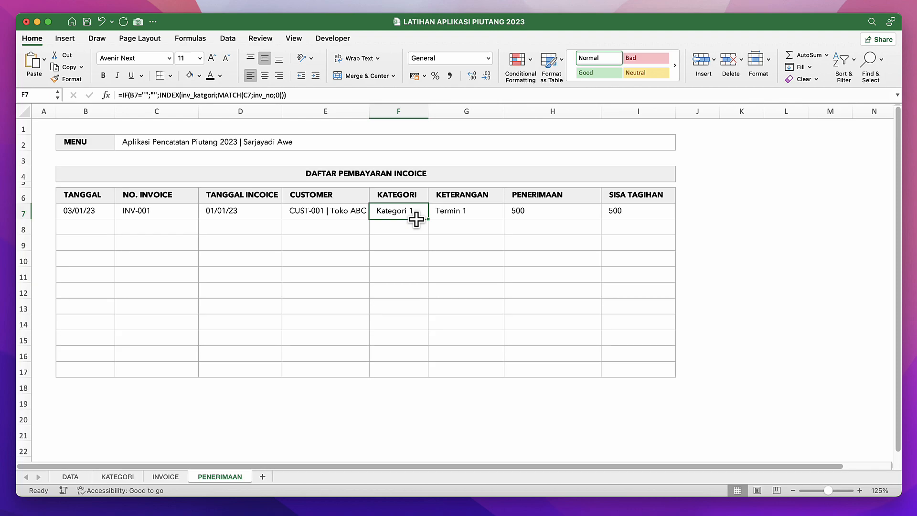
pyautogui.click(295, 286)
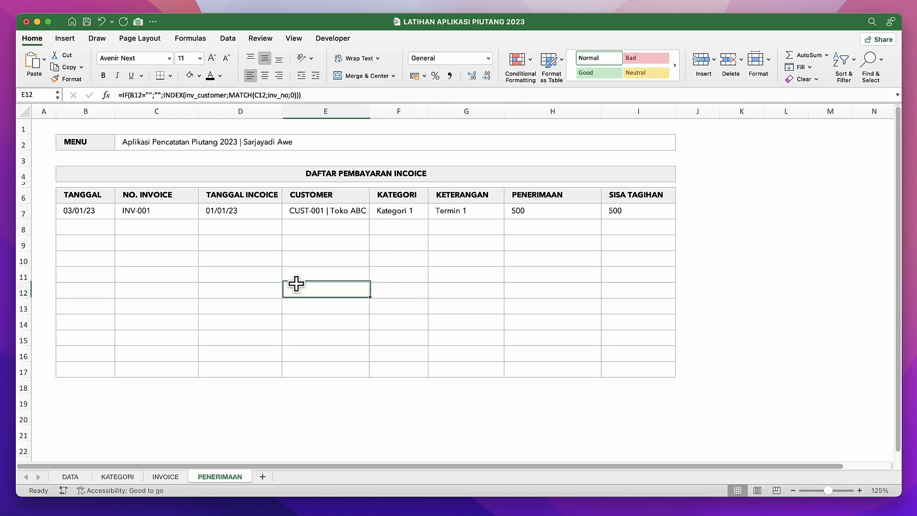
# Examine the INVOICE sheet's table, especially the STATUS PEMBAYARAN and STATUS INVOICE columns.
pyautogui.click(166, 477)
pyautogui.click(446, 306)
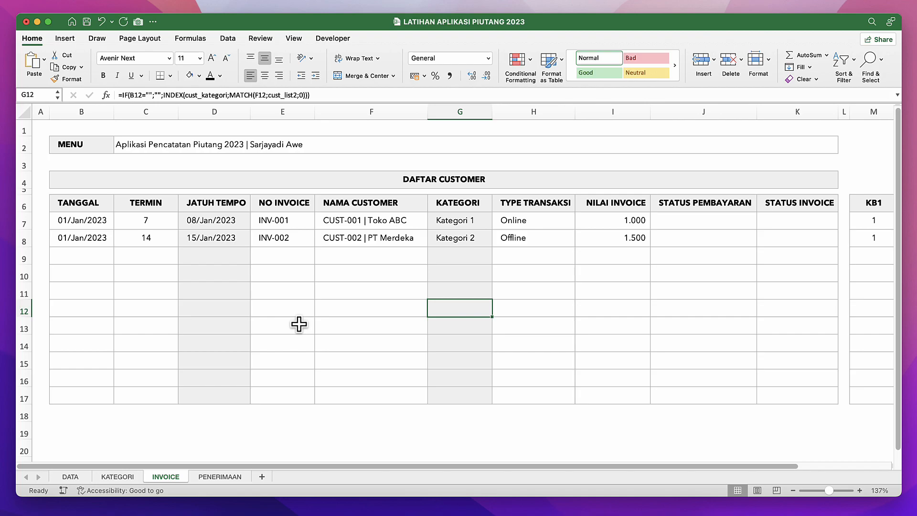
pyautogui.click(397, 277)
pyautogui.click(420, 260)
pyautogui.click(470, 262)
pyautogui.click(535, 258)
pyautogui.click(686, 233)
pyautogui.click(706, 206)
pyautogui.click(769, 204)
pyautogui.click(706, 207)
pyautogui.click(781, 217)
pyautogui.click(784, 204)
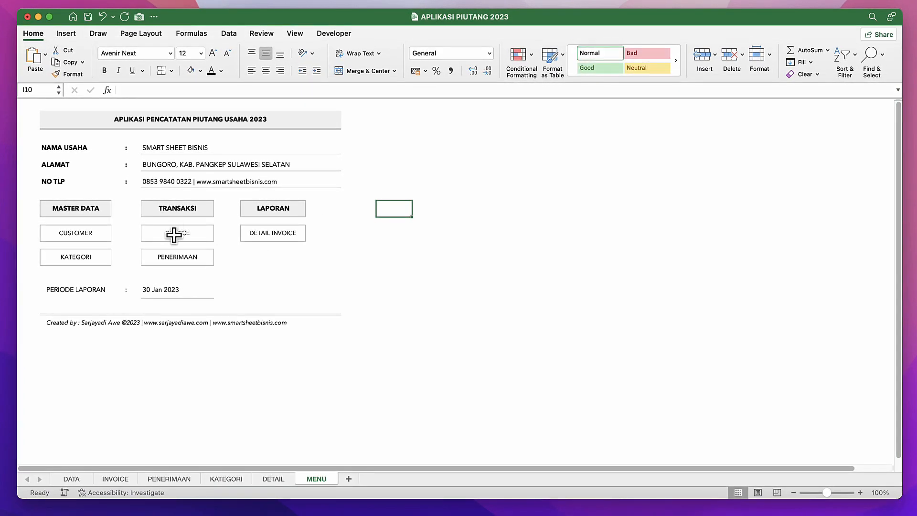
# In the APLIKASI PIUTANG 2023 workbook, examine the category and payment sheets and the payment status and invoice status formulas on the INVOICE sheet.
pyautogui.click(236, 478)
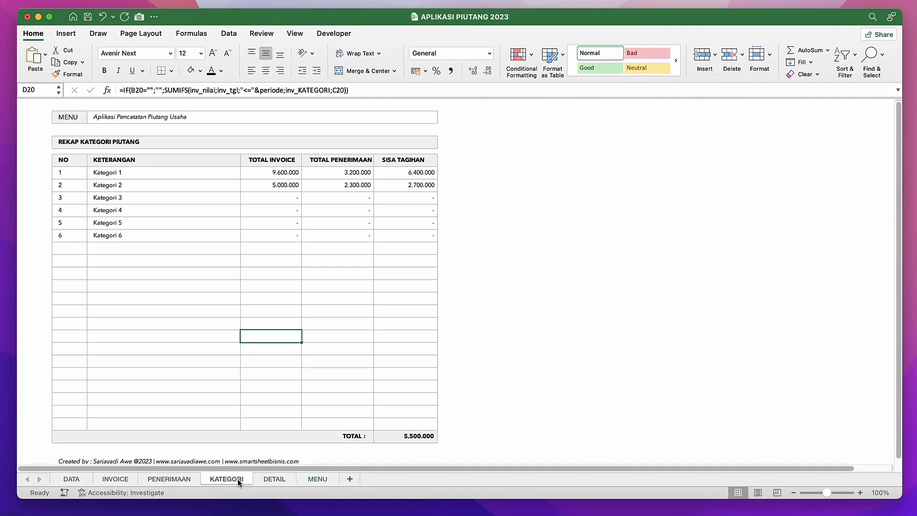
pyautogui.click(179, 478)
pyautogui.click(126, 478)
pyautogui.click(532, 223)
pyautogui.click(540, 188)
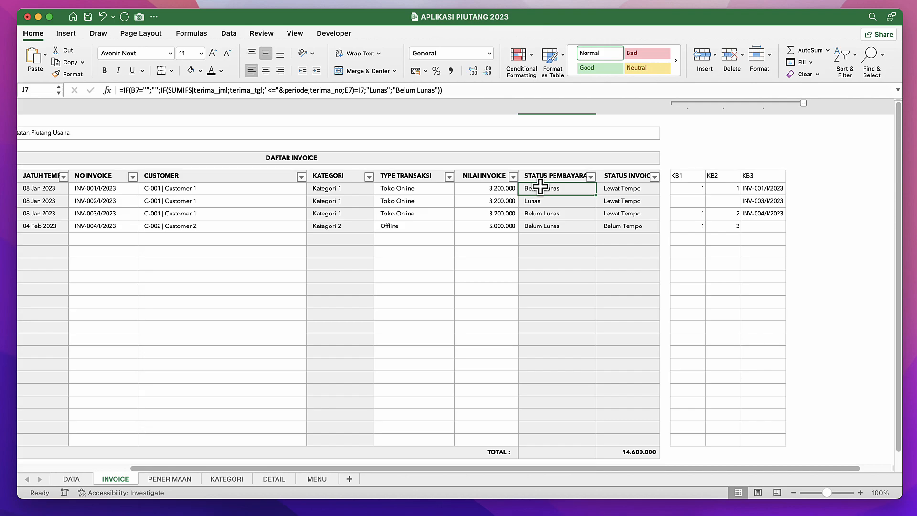
pyautogui.press('Right')
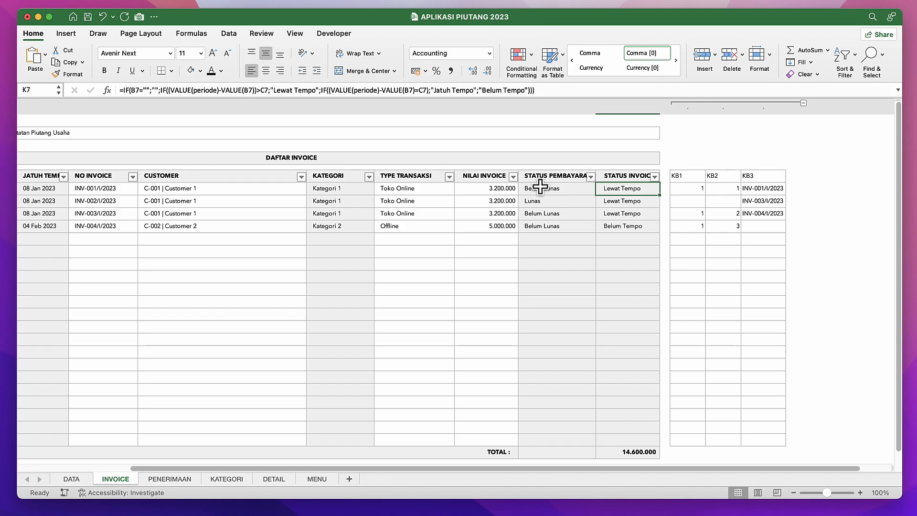
pyautogui.hscroll(-5, 222, 203)
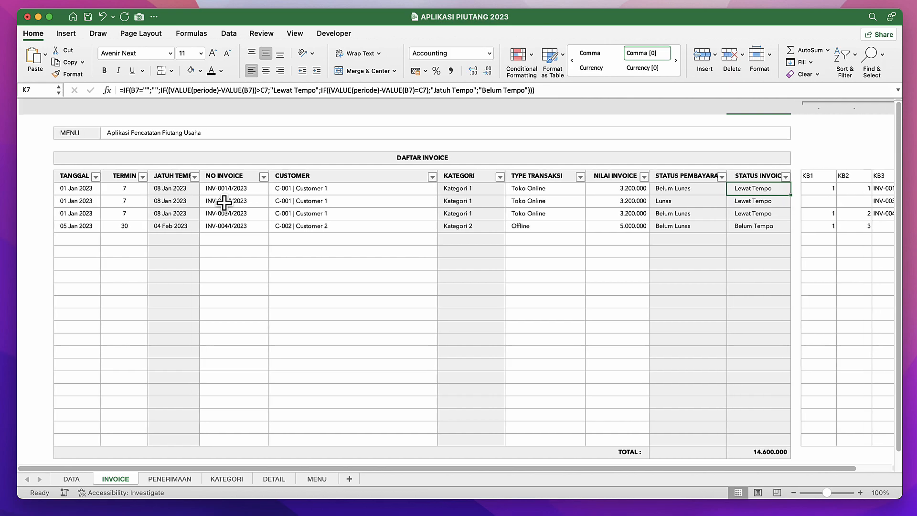
# Return to the LATIHAN APLIKASI PIUTANG 2023 workbook and add a new sheet named MENU after PENERIMAAN.
pyautogui.hotkey('ctrl', 'Down')
pyautogui.click(336, 311)
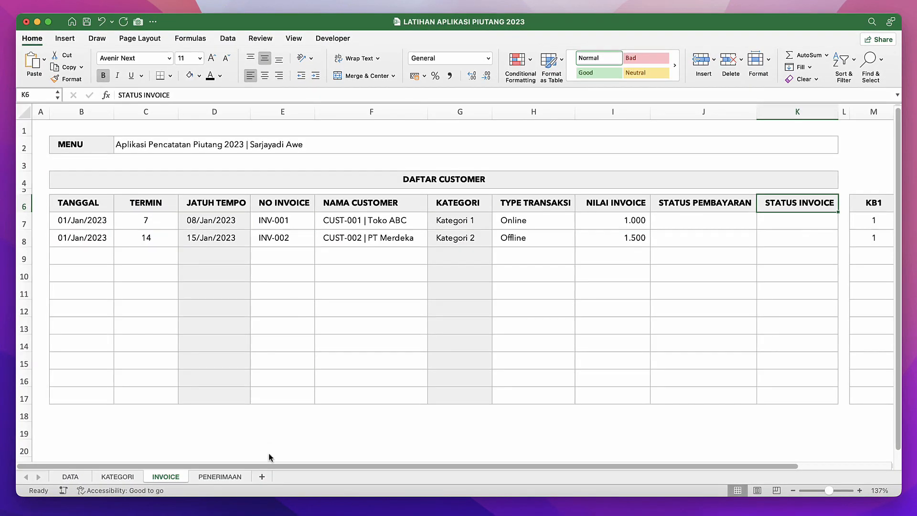
pyautogui.click(223, 476)
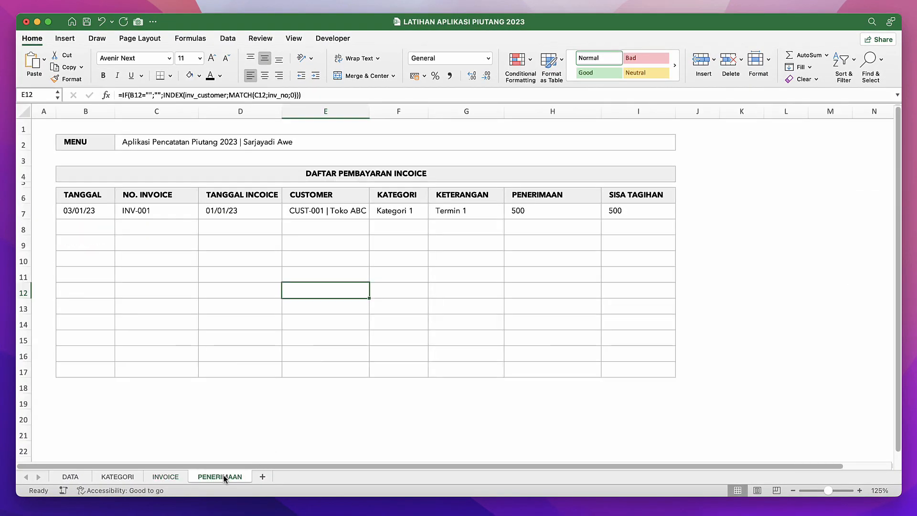
pyautogui.click(261, 476)
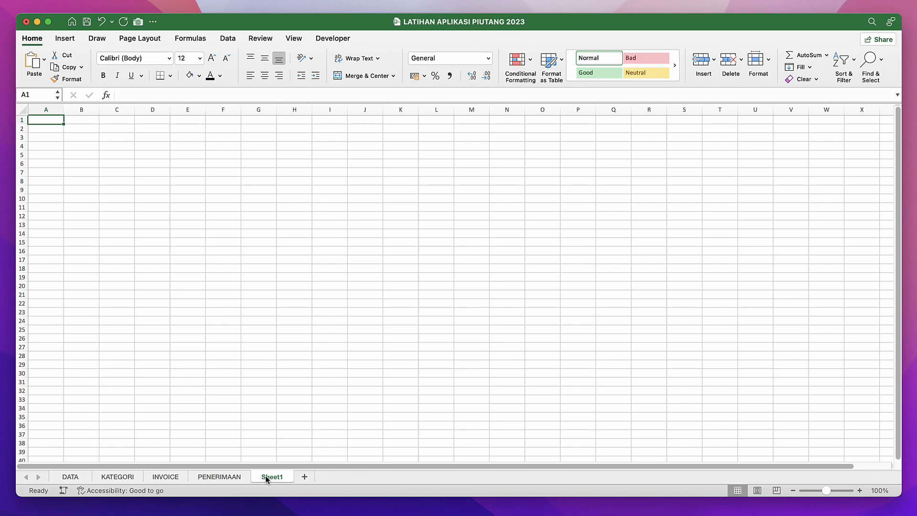
pyautogui.rightClick(266, 478)
pyautogui.click(280, 398)
pyautogui.write('MENU')
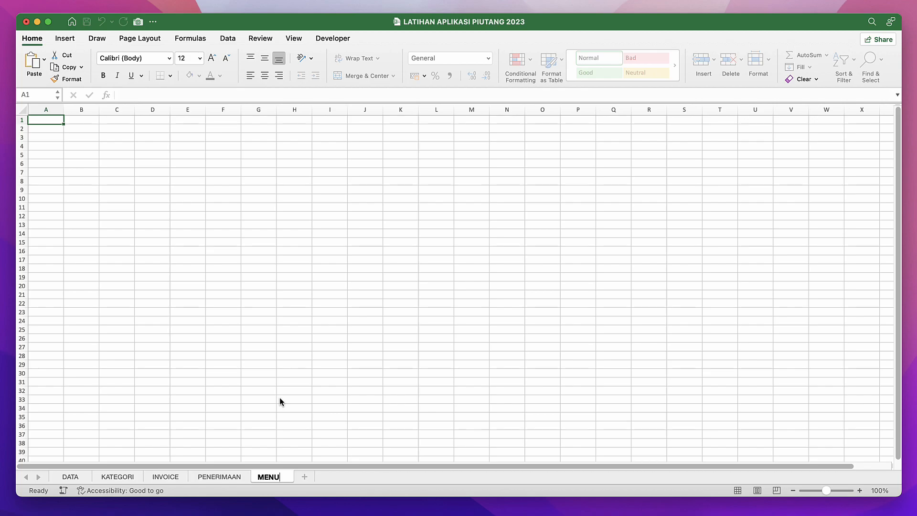
pyautogui.press('Return')
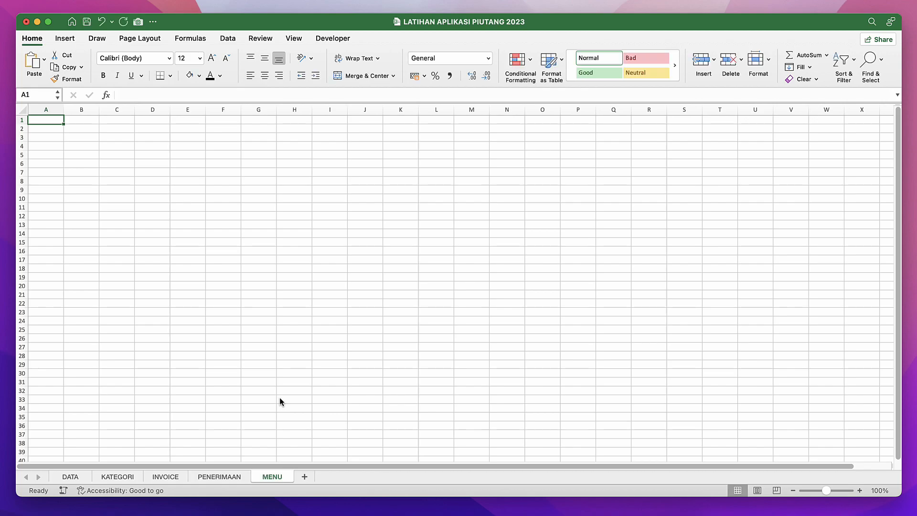
# Increase the height of all rows on the MENU sheet.
pyautogui.moveTo(13, 104)
pyautogui.click(21, 109)
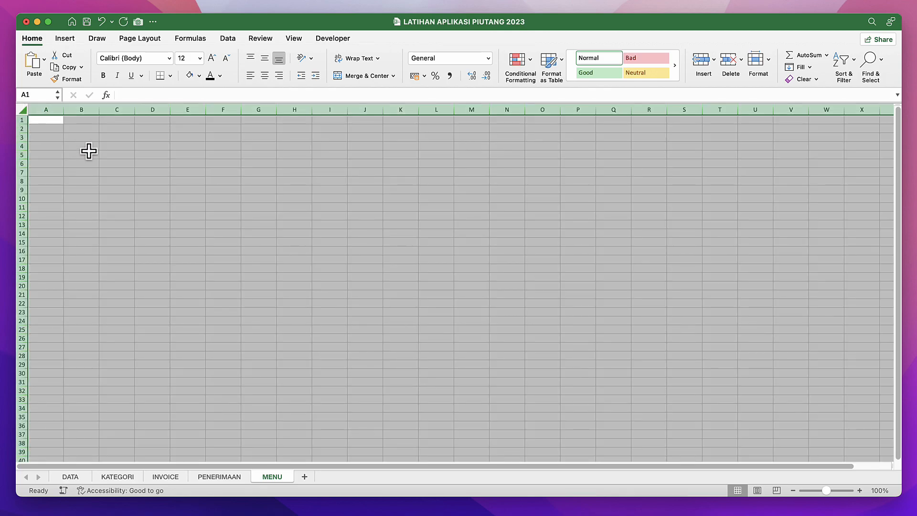
pyautogui.moveTo(24, 124); pyautogui.dragTo(25, 128)
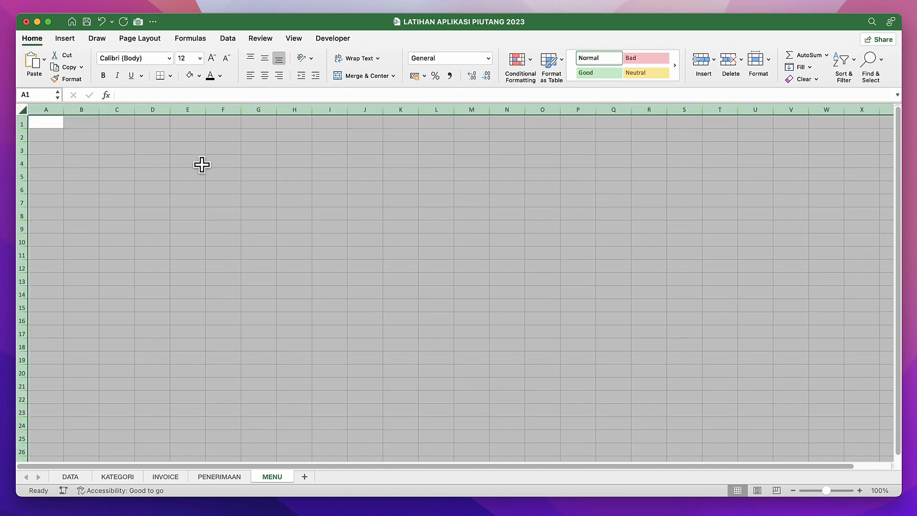
# Align all cells of the MENU sheet vertically to the middle and set their font to Avenir Next.
pyautogui.click(265, 58)
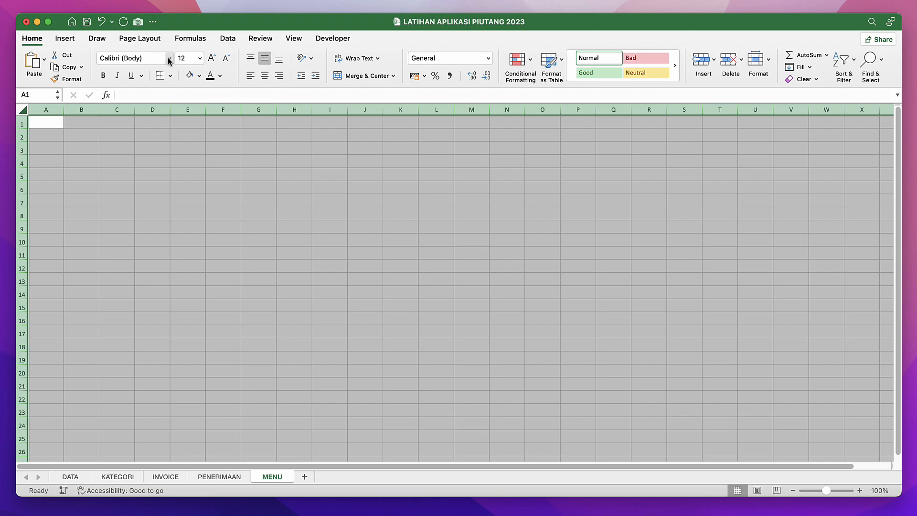
pyautogui.click(169, 58)
pyautogui.click(129, 157)
pyautogui.click(98, 163)
# Enter the label PERIODE in cell B2 of the MENU sheet.
pyautogui.click(89, 136)
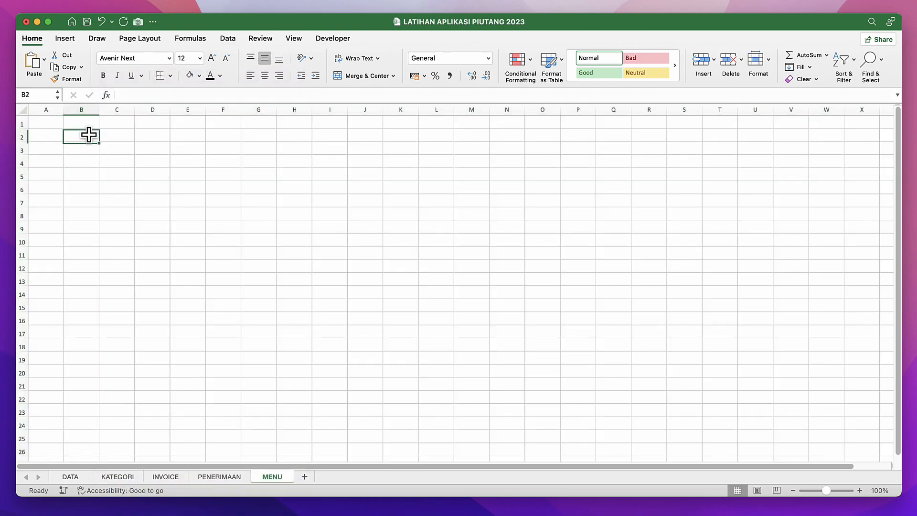
pyautogui.write('PERIODE')
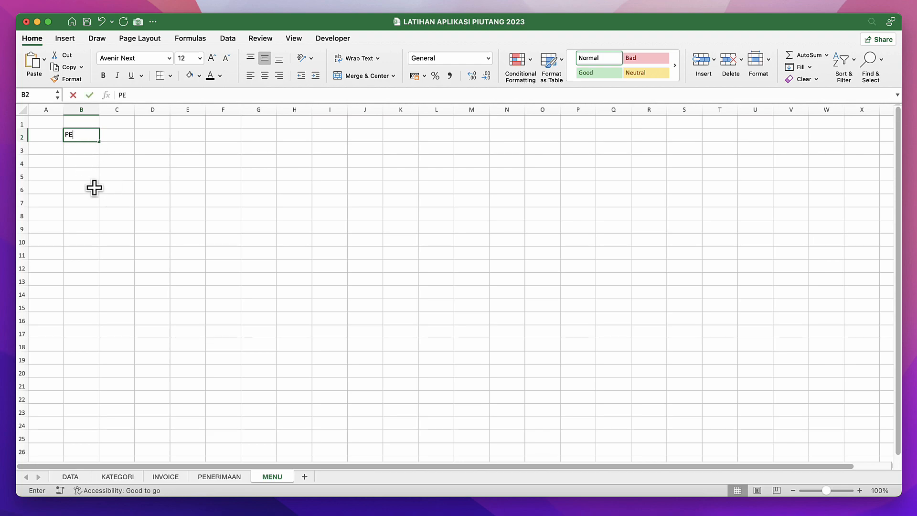
pyautogui.press('Return')
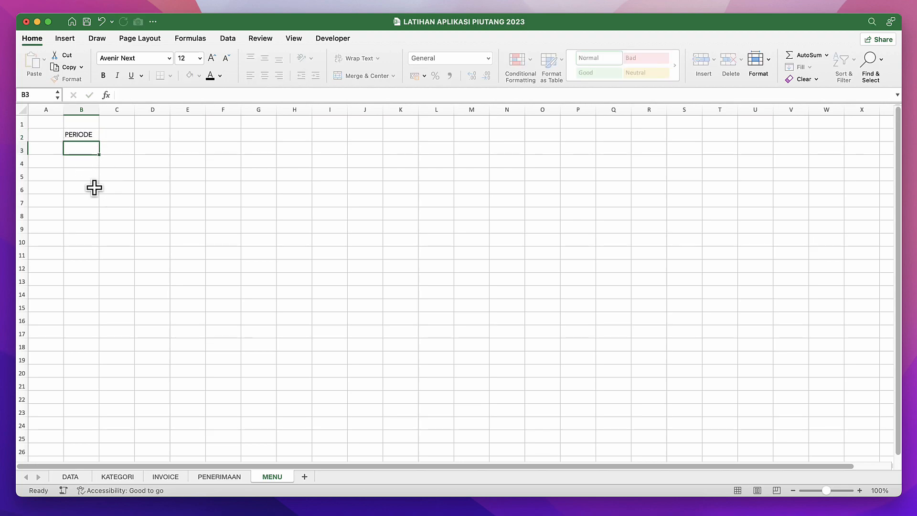
pyautogui.press('Up')
pyautogui.press('Right')
pyautogui.press('Left')
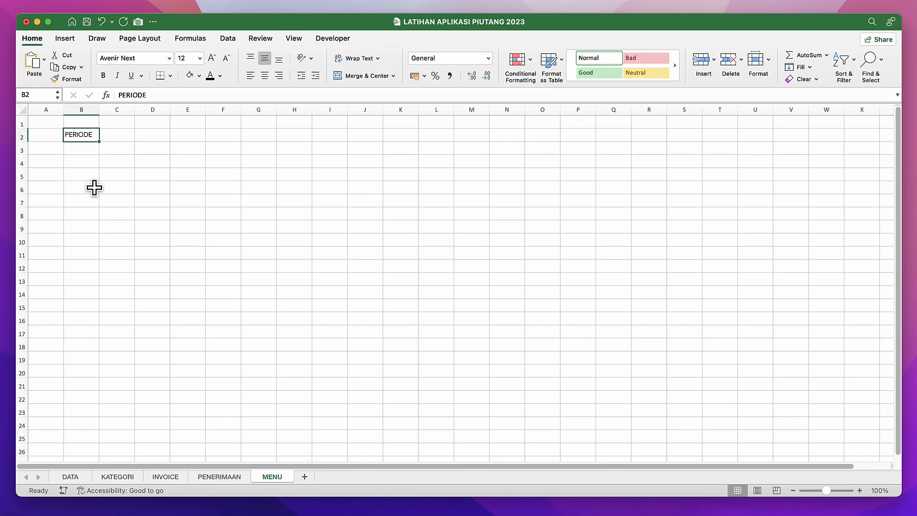
# Enter the date 1/2/2023 in cell C2, beside the PERIODE label.
pyautogui.click(123, 136)
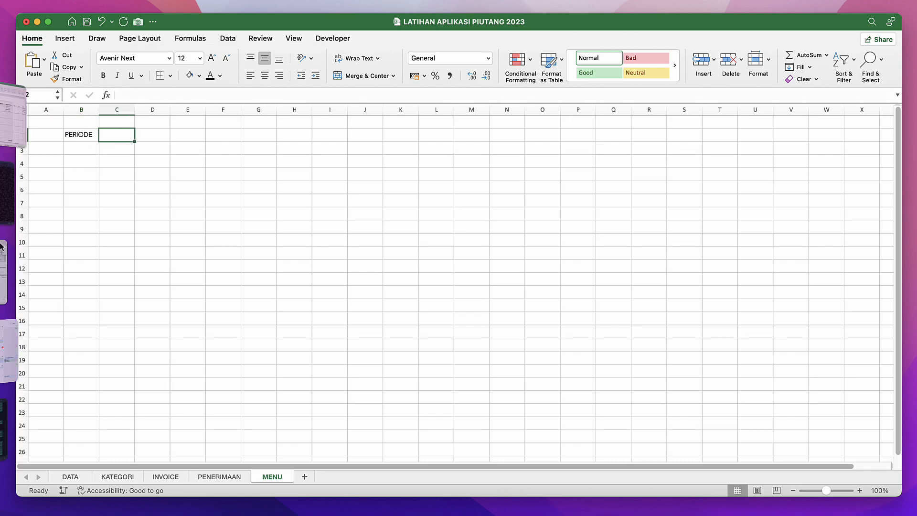
pyautogui.click(302, 206)
pyautogui.click(117, 137)
pyautogui.write('1/')
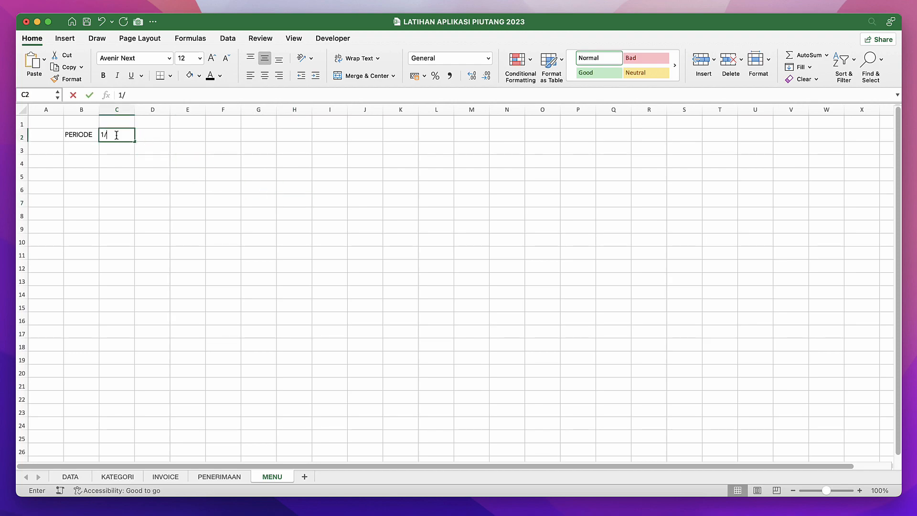
pyautogui.write('02/202')
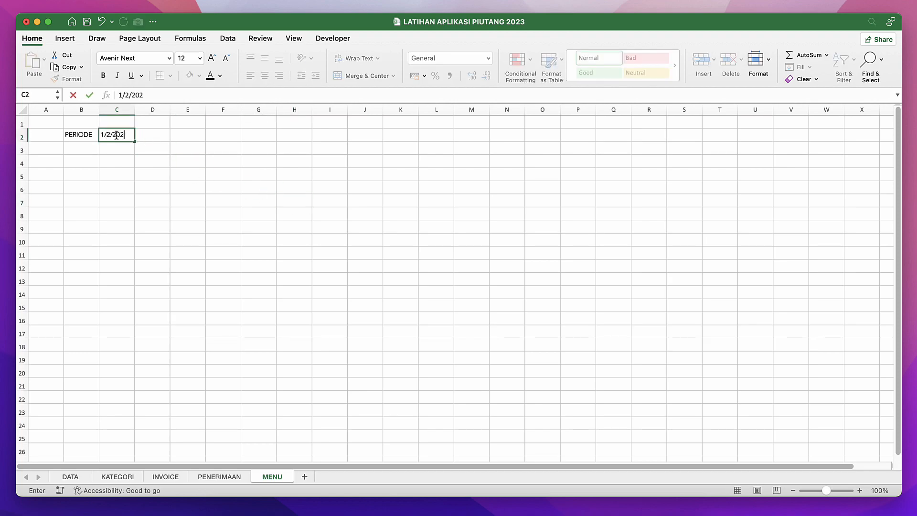
pyautogui.write('3')
pyautogui.press('Return')
# Give the date cell C2 the defined name periode and check that the name is applied.
pyautogui.click(119, 136)
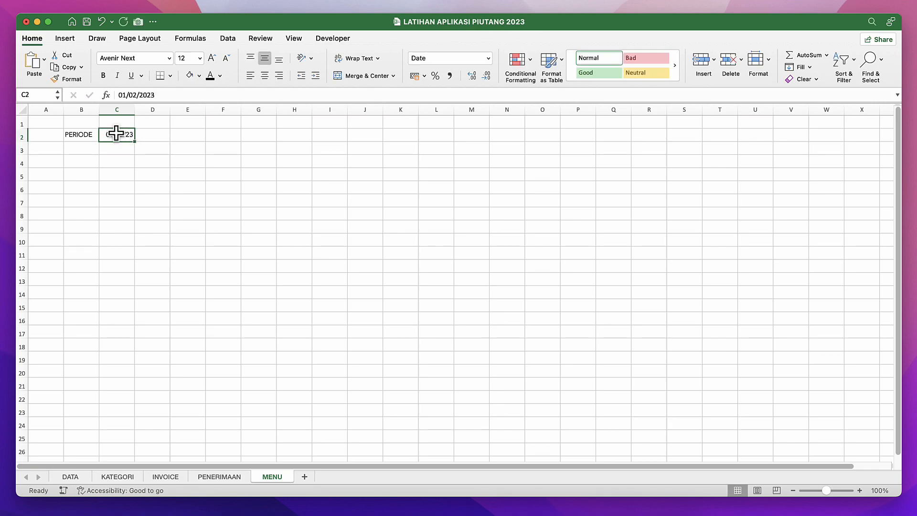
pyautogui.click(40, 95)
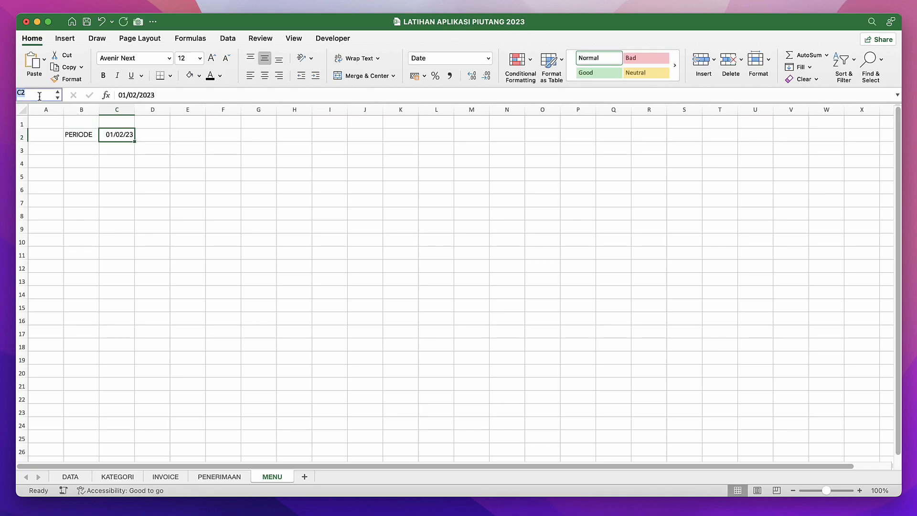
pyautogui.write('periode')
pyautogui.press('Return')
pyautogui.click(72, 159)
pyautogui.click(112, 137)
pyautogui.click(116, 148)
pyautogui.click(122, 136)
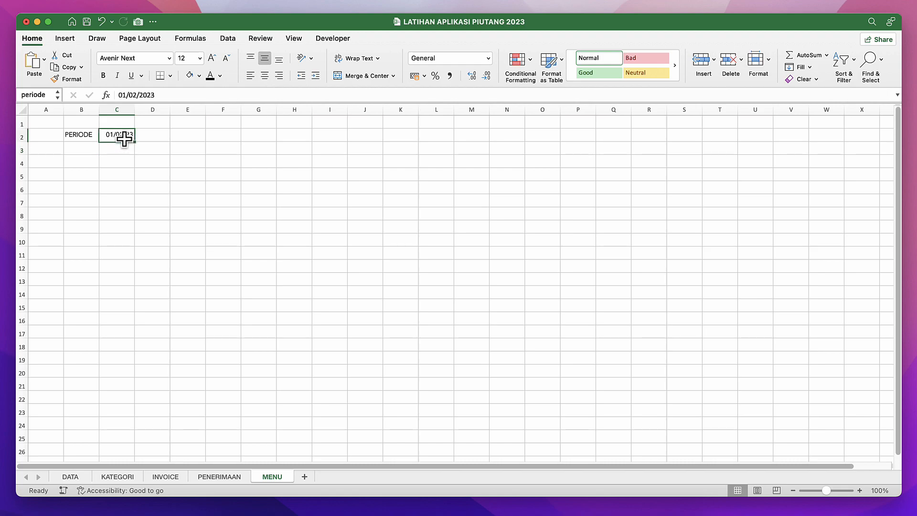
# Examine the KATEGORI recap, the NILAI INVOICE and STATUS PEMBAYARAN columns of the invoice table, and the PENERIMAAN payment list.
pyautogui.click(190, 216)
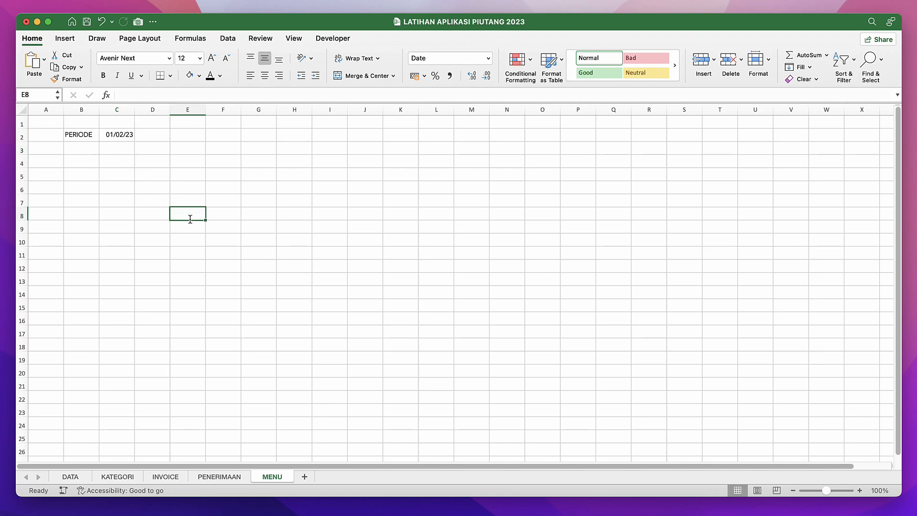
pyautogui.click(128, 478)
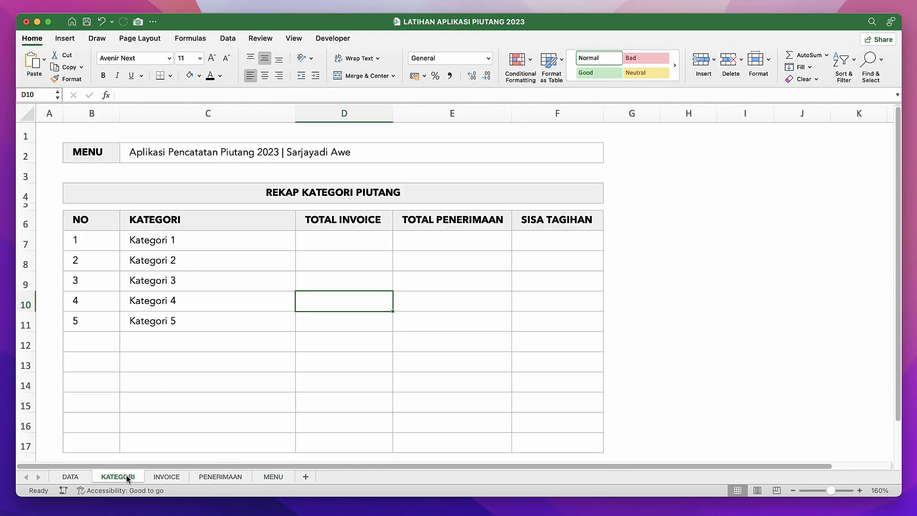
pyautogui.click(173, 477)
pyautogui.click(417, 328)
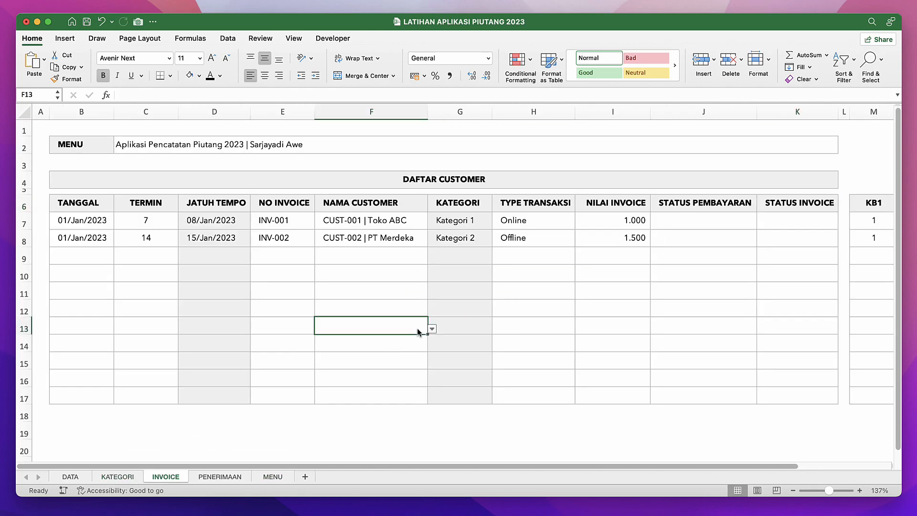
pyautogui.click(695, 221)
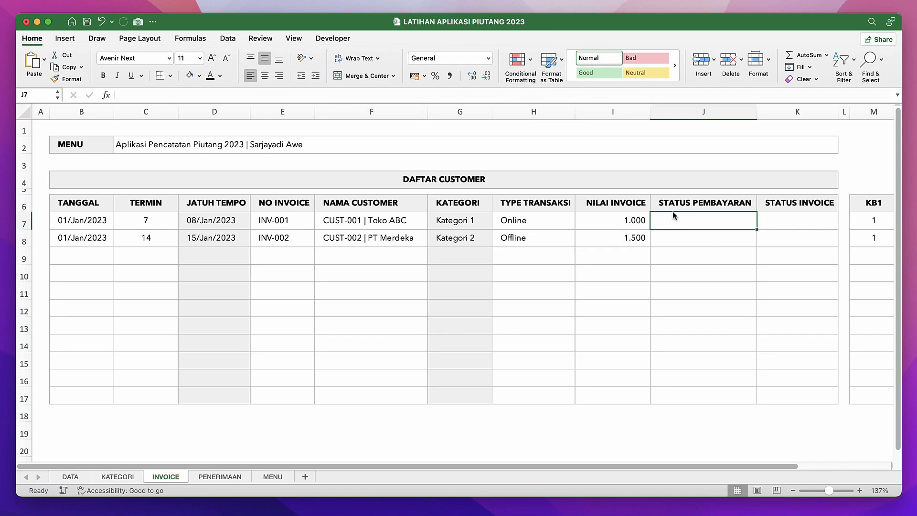
pyautogui.click(609, 219)
pyautogui.click(613, 208)
pyautogui.click(617, 222)
pyautogui.click(224, 476)
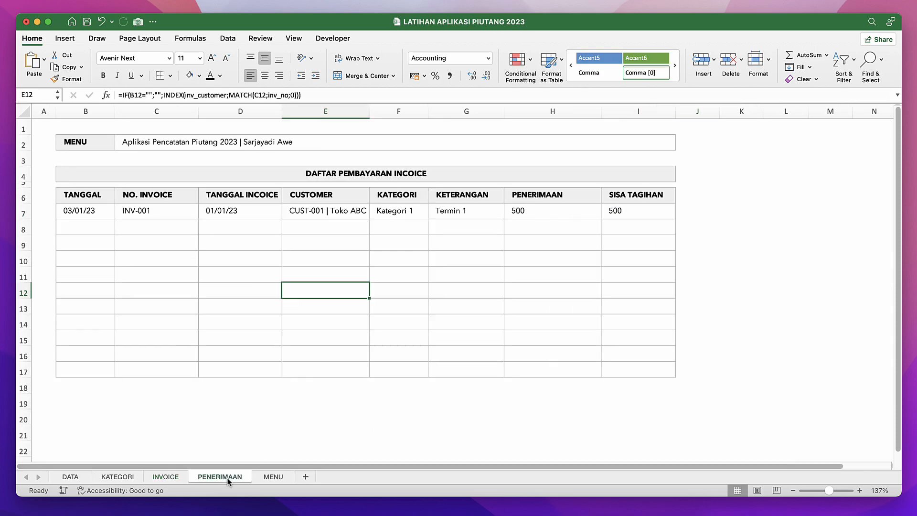
# Examine the payment list on the PENERIMAAN sheet, including the PENERIMAAN, TANGGAL and NO. INVOICE columns and the TANGGAL INCOICE formula.
pyautogui.click(358, 244)
pyautogui.click(528, 229)
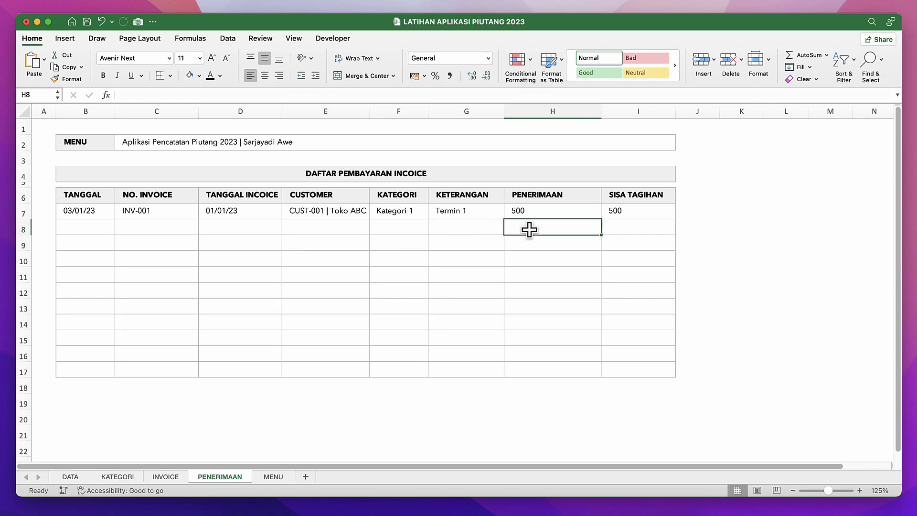
pyautogui.click(538, 109)
pyautogui.click(439, 231)
pyautogui.click(114, 275)
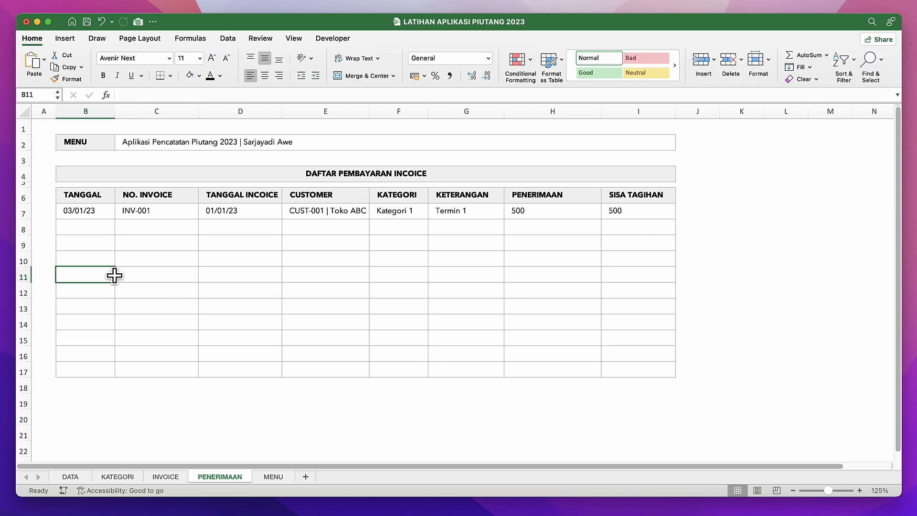
pyautogui.click(85, 110)
pyautogui.click(162, 254)
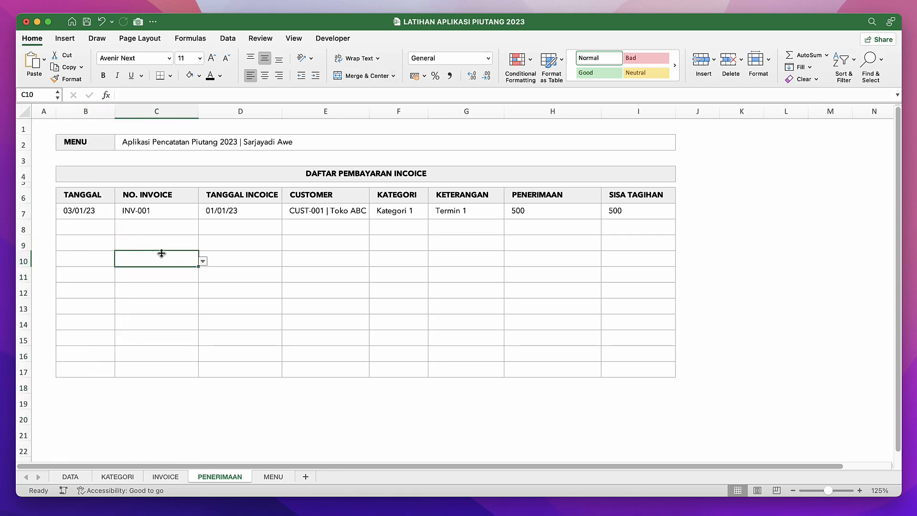
pyautogui.doubleClick(241, 248)
pyautogui.press('Escape')
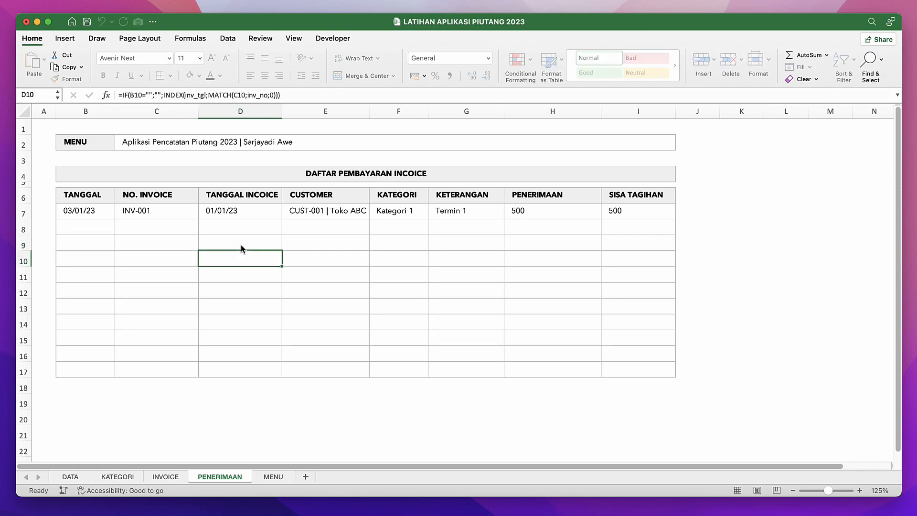
pyautogui.click(165, 245)
# Give the whole TANGGAL column B of the PENERIMAAN sheet the defined name terima_tgl.
pyautogui.click(89, 113)
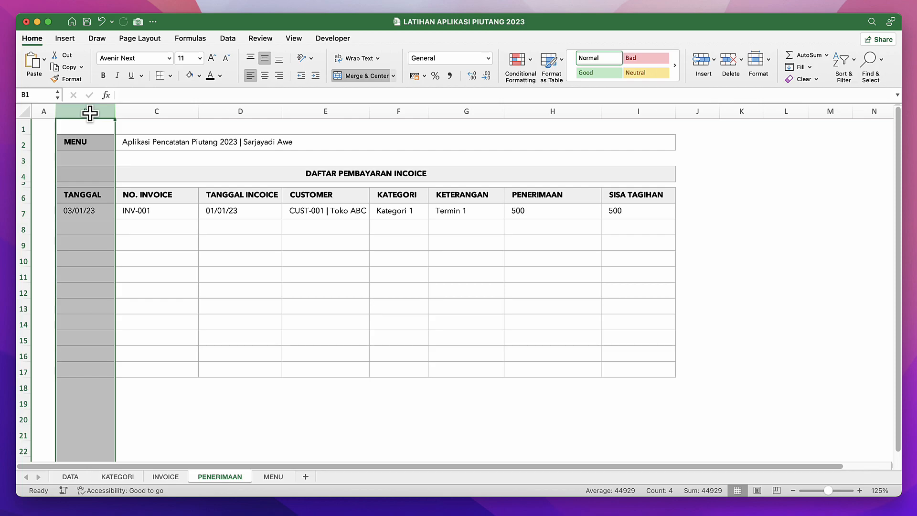
pyautogui.click(45, 97)
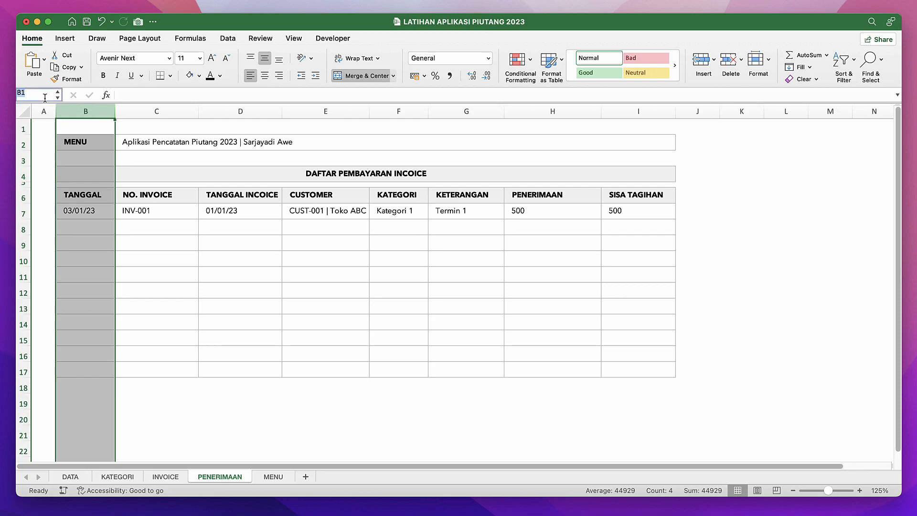
pyautogui.write('terima_tgl')
pyautogui.press('Return')
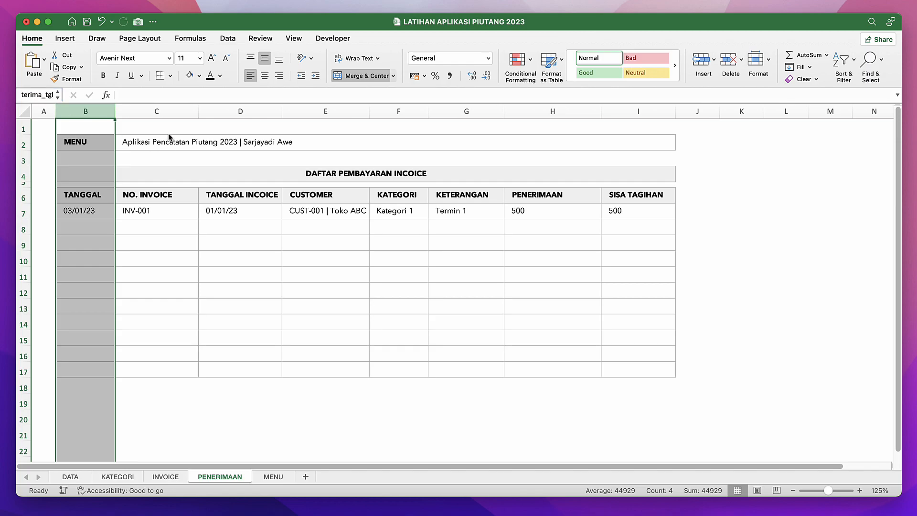
# Give the whole NO. INVOICE column C of the PENERIMAAN sheet the defined name terima_no.
pyautogui.click(161, 111)
pyautogui.click(40, 95)
pyautogui.write('terima_')
pyautogui.write('t')
pyautogui.write('no')
pyautogui.press('Return')
# Give the whole TANGGAL INCOICE column D of the PENERIMAAN sheet the defined name terima_tgl2.
pyautogui.click(266, 222)
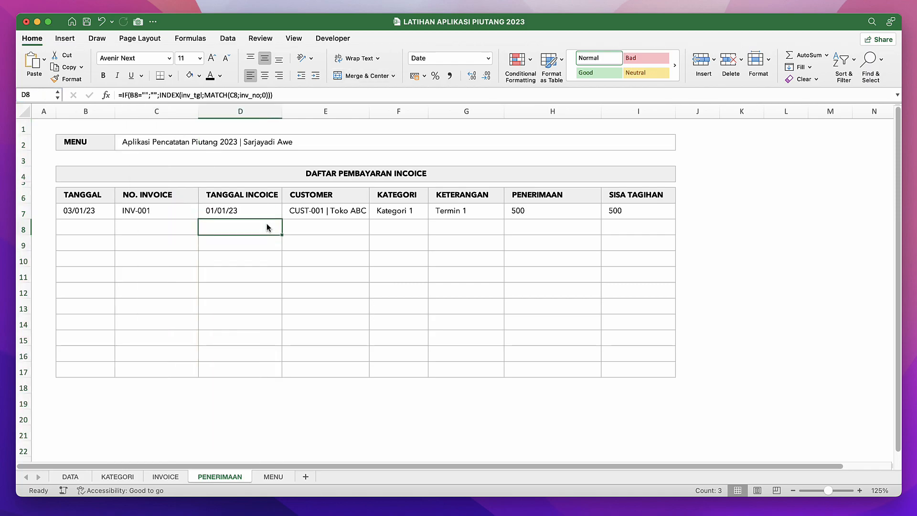
pyautogui.click(260, 210)
pyautogui.click(245, 113)
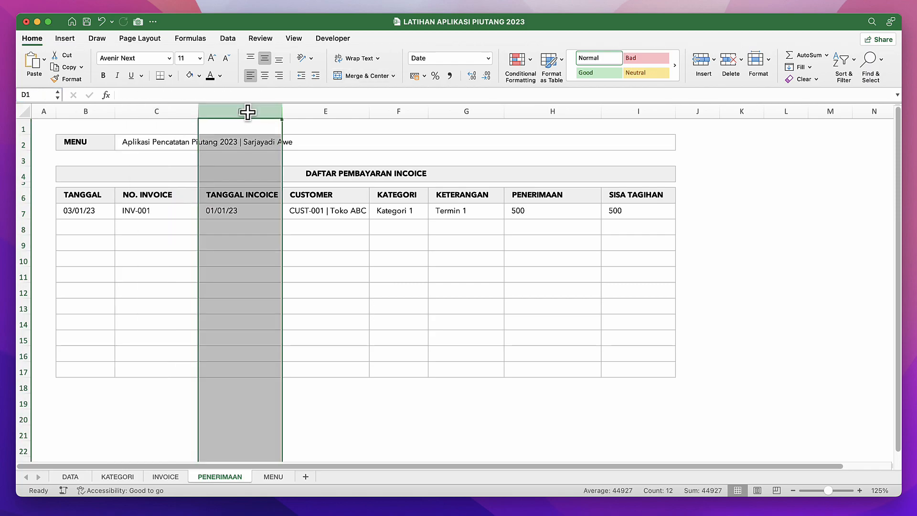
pyautogui.write('t')
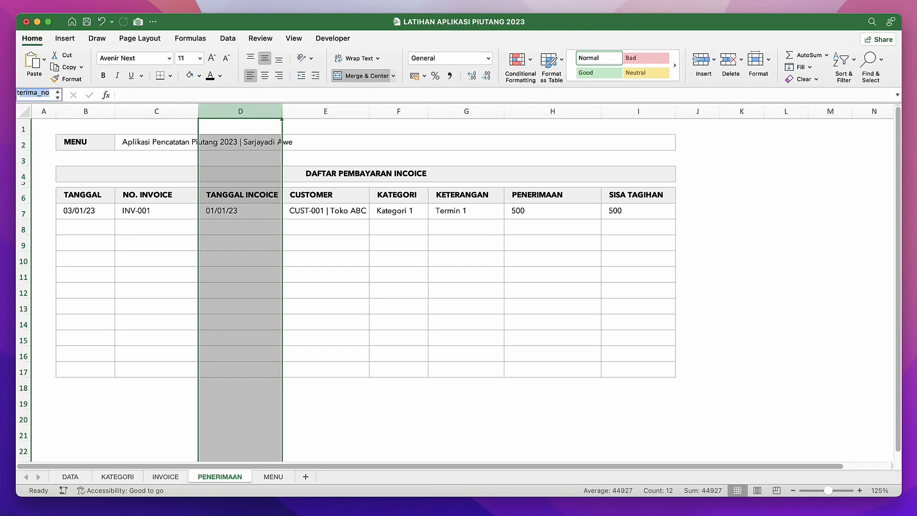
pyautogui.write('erima_')
pyautogui.write('inv')
pyautogui.press('BackSpace')
pyautogui.press('BackSpace')
pyautogui.press('BackSpace')
pyautogui.write('tgl2')
pyautogui.press('Return')
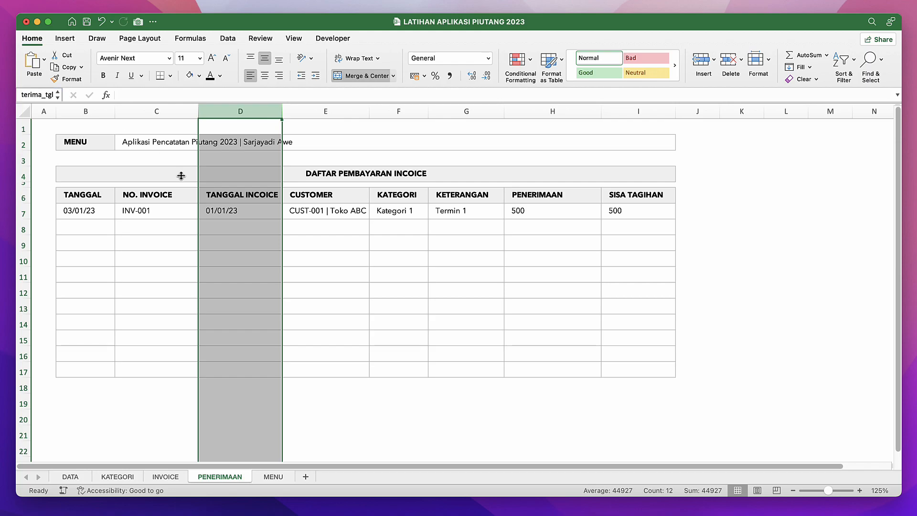
# Give the whole KATEGORI column F of the PENERIMAAN sheet the defined name terima_kategori.
pyautogui.click(323, 112)
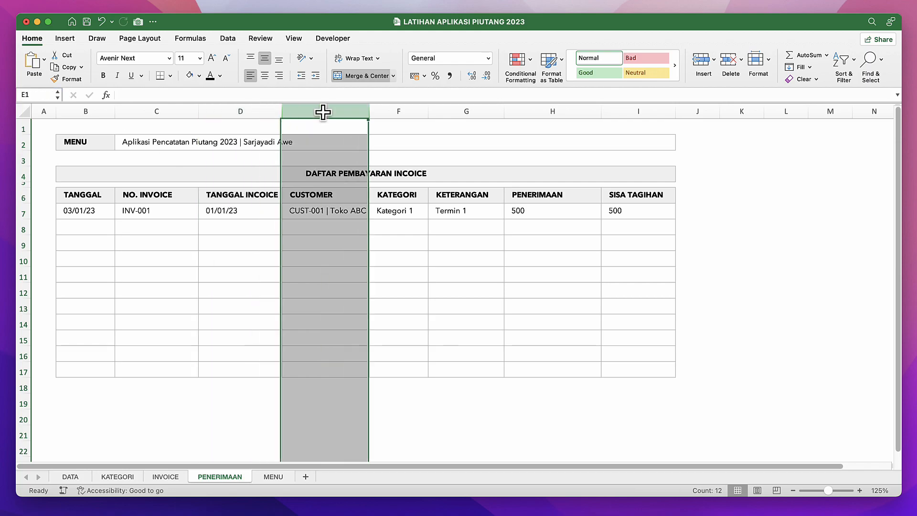
pyautogui.click(408, 177)
pyautogui.click(409, 210)
pyautogui.click(400, 111)
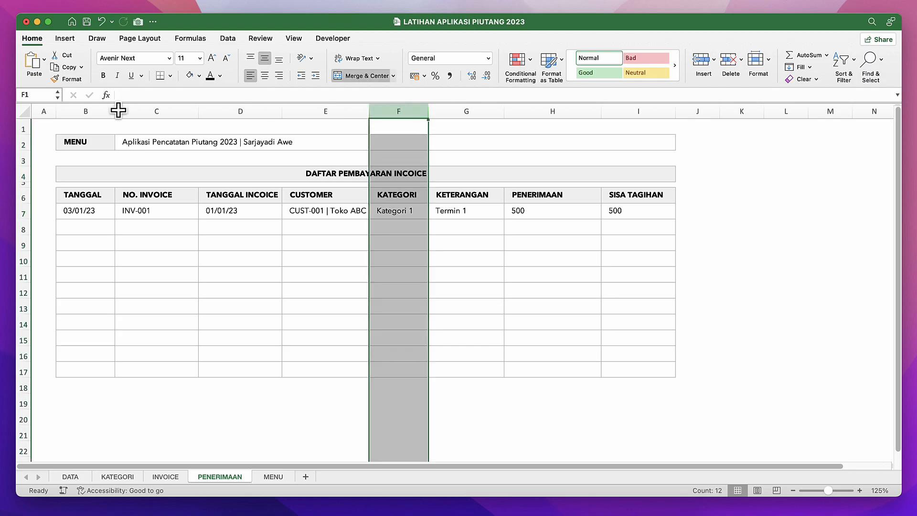
pyautogui.click(32, 96)
pyautogui.write('terima_no')
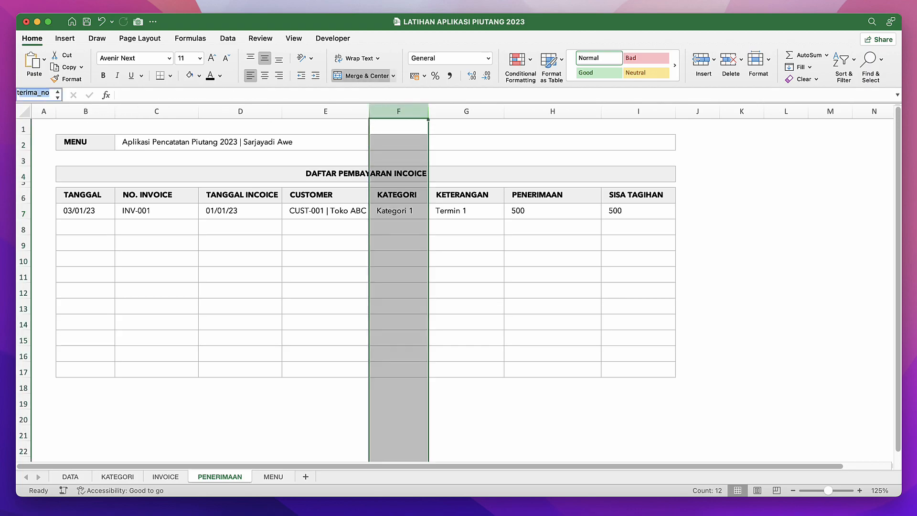
pyautogui.write('kategor')
pyautogui.write('i')
pyautogui.press('Return')
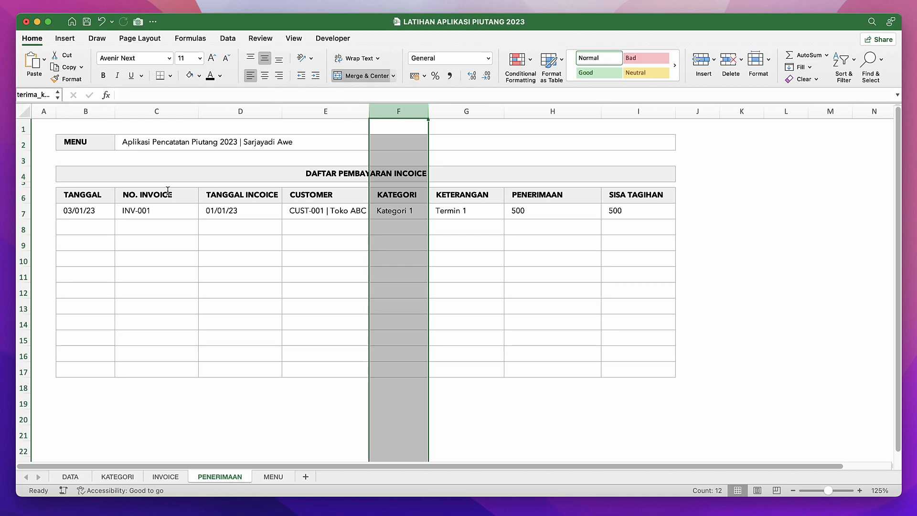
pyautogui.click(249, 227)
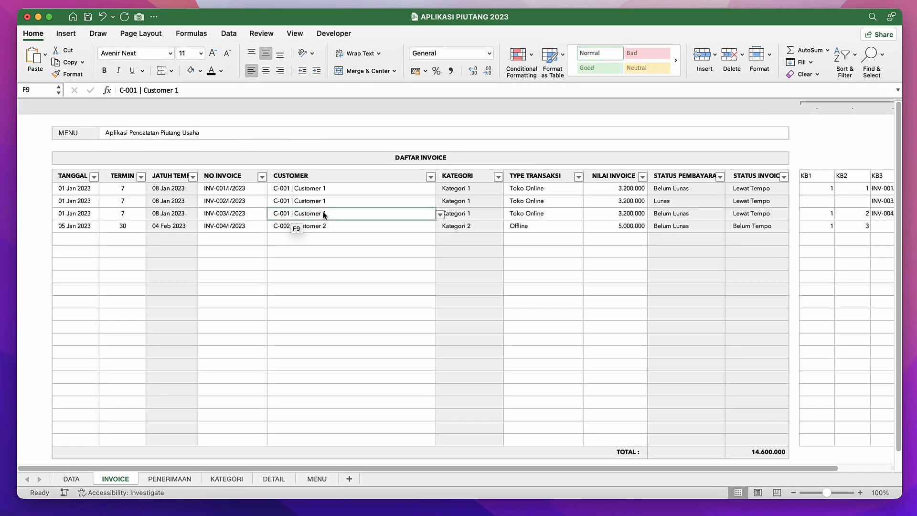
pyautogui.moveTo(324, 213); pyautogui.dragTo(324, 214)
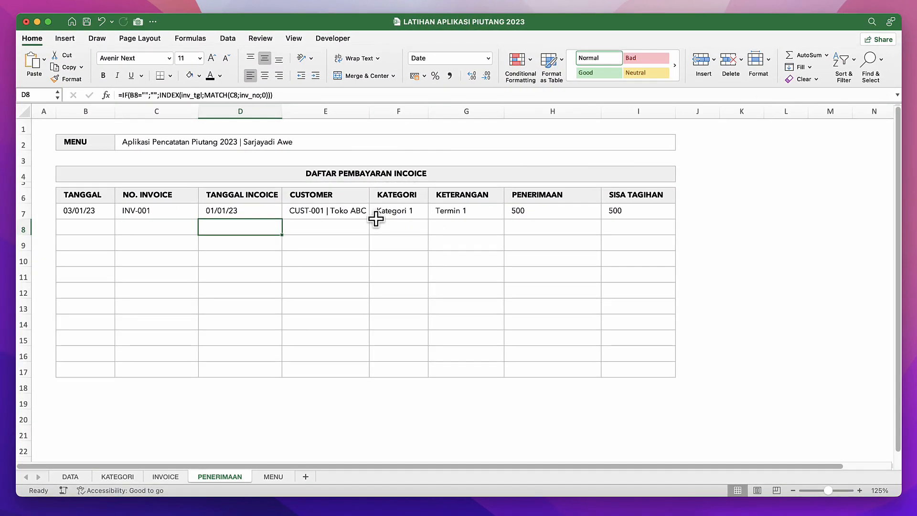
pyautogui.click(374, 214)
# Give the whole CUSTOMER column E of the PENERIMAAN sheet the defined name terima_cust.
pyautogui.click(326, 112)
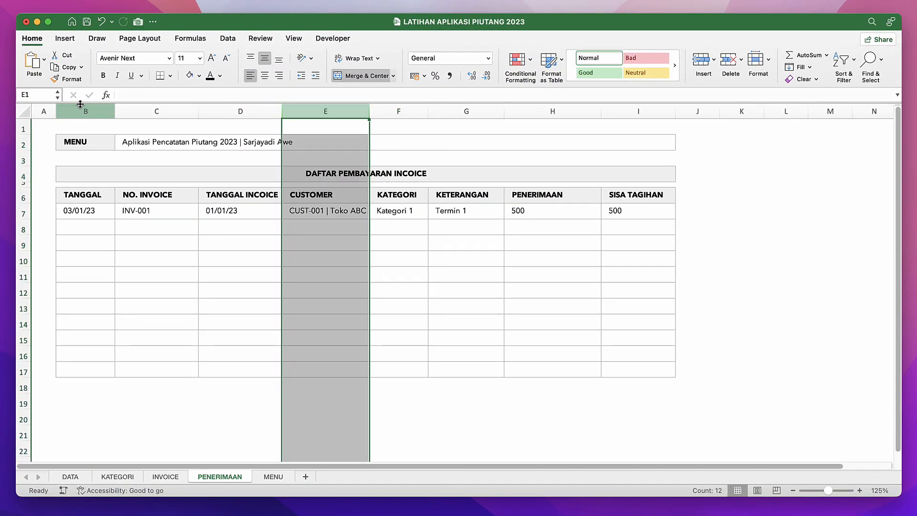
pyautogui.click(35, 95)
pyautogui.write('terima')
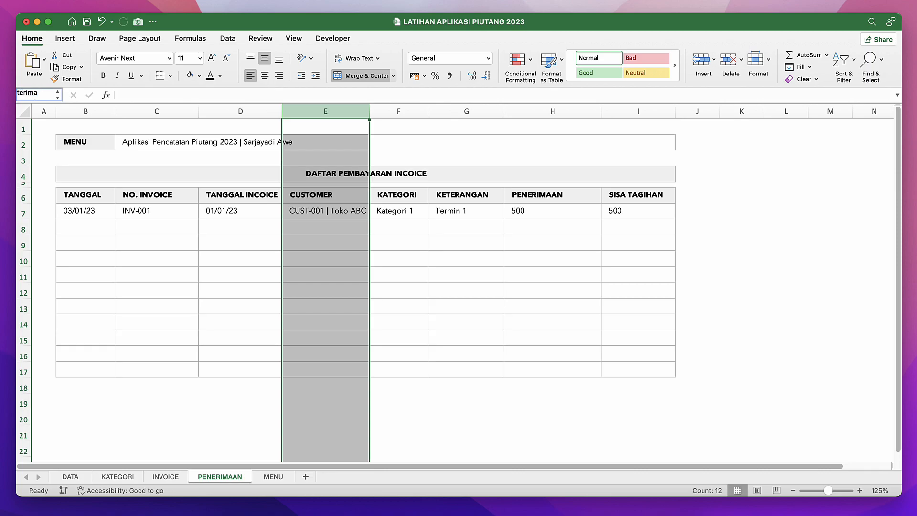
pyautogui.write(' _')
pyautogui.press('BackSpace')
pyautogui.press('BackSpace')
pyautogui.write('_cust')
pyautogui.press('Return')
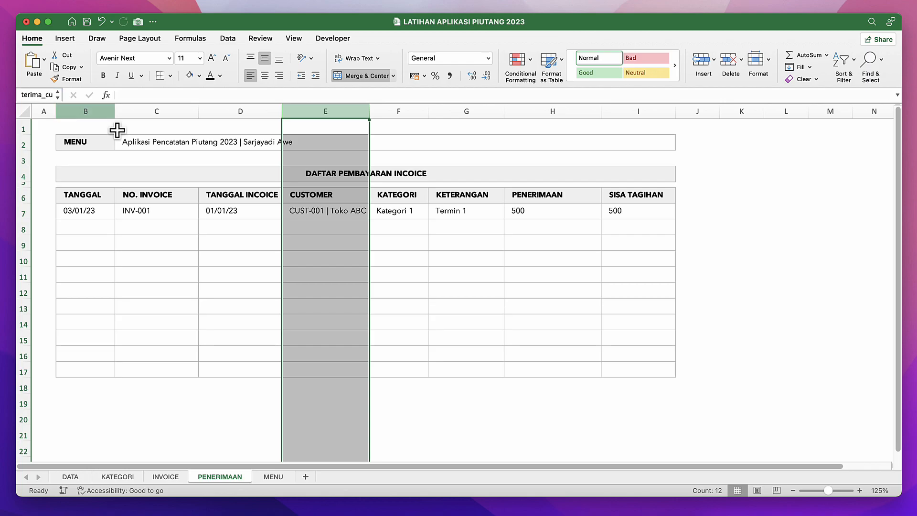
# Give the whole PENERIMAAN amount column H the defined name terima_jml.
pyautogui.click(496, 229)
pyautogui.click(483, 196)
pyautogui.click(481, 210)
pyautogui.click(529, 210)
pyautogui.click(532, 111)
pyautogui.click(40, 97)
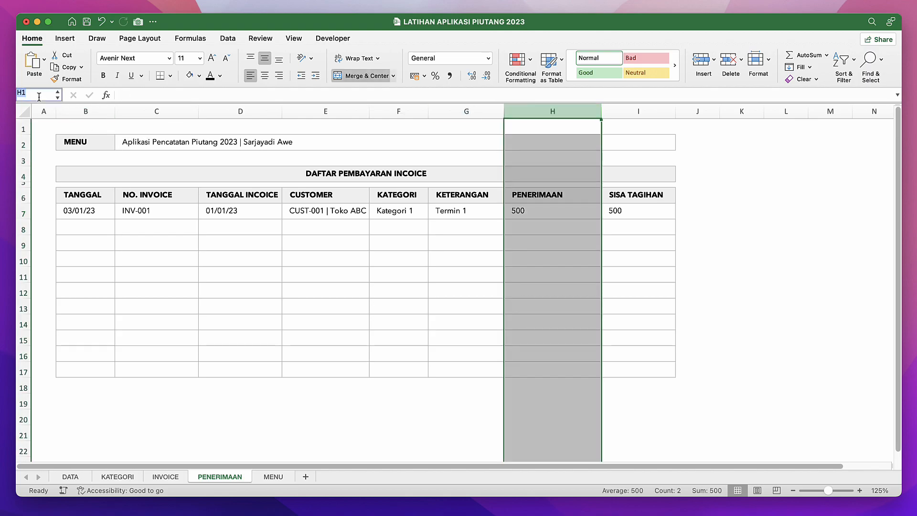
pyautogui.write('terima_i')
pyautogui.write('m')
pyautogui.press('Return')
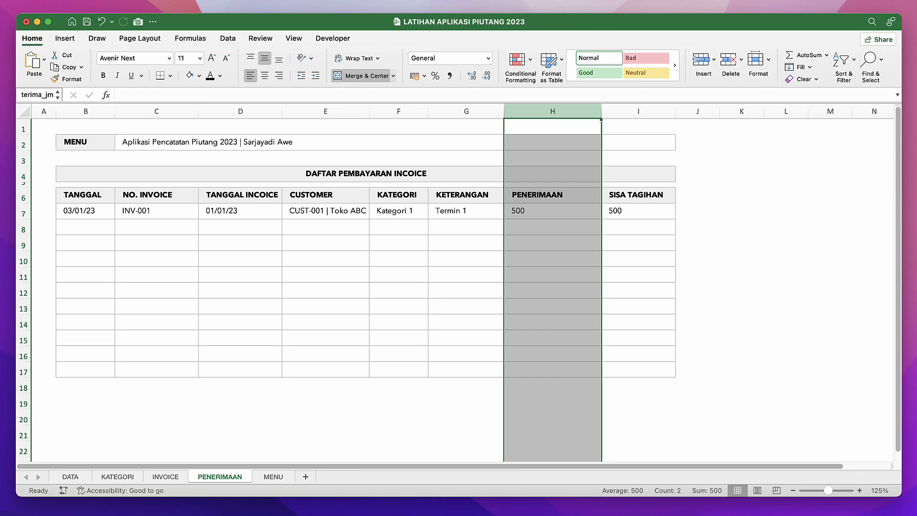
# Give the whole KETERANGAN column G of the PENERIMAAN sheet the defined name terima_ket.
pyautogui.click(462, 114)
pyautogui.click(38, 93)
pyautogui.write('terima_ket')
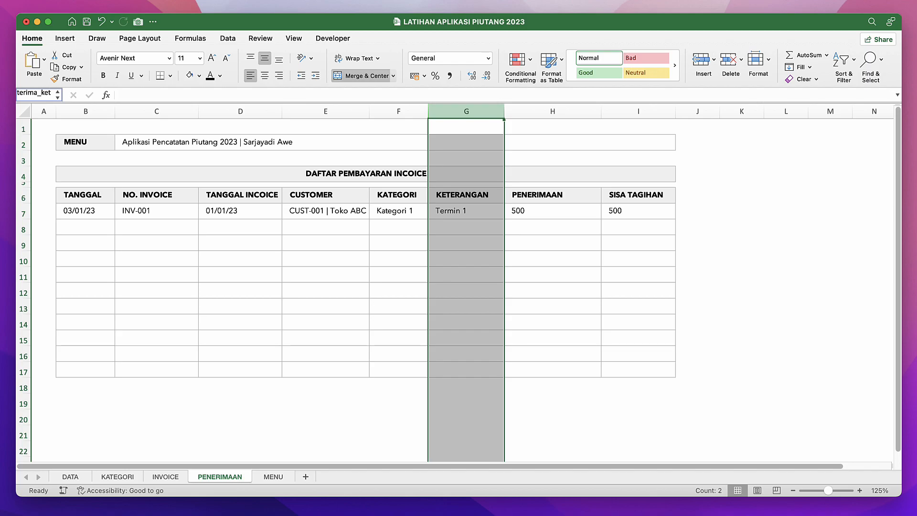
pyautogui.press('Return')
# Compare the empty STATUS PEMBAYARAN column on the INVOICE sheet with the same column's formula in the APLIKASI PIUTANG 2023 workbook.
pyautogui.click(126, 242)
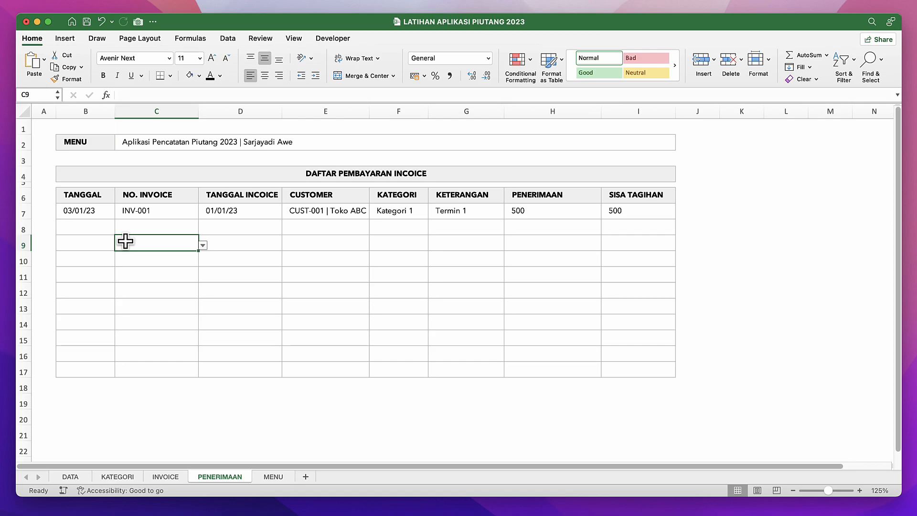
pyautogui.click(211, 229)
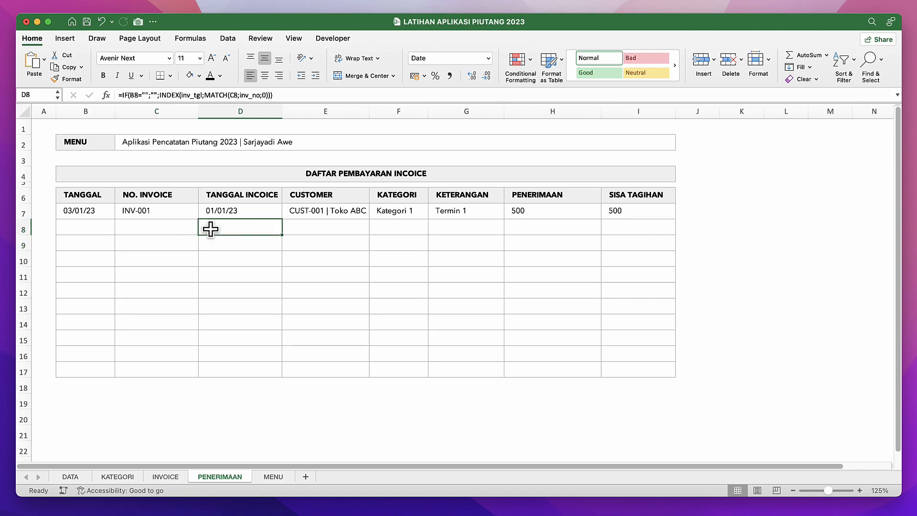
pyautogui.click(157, 478)
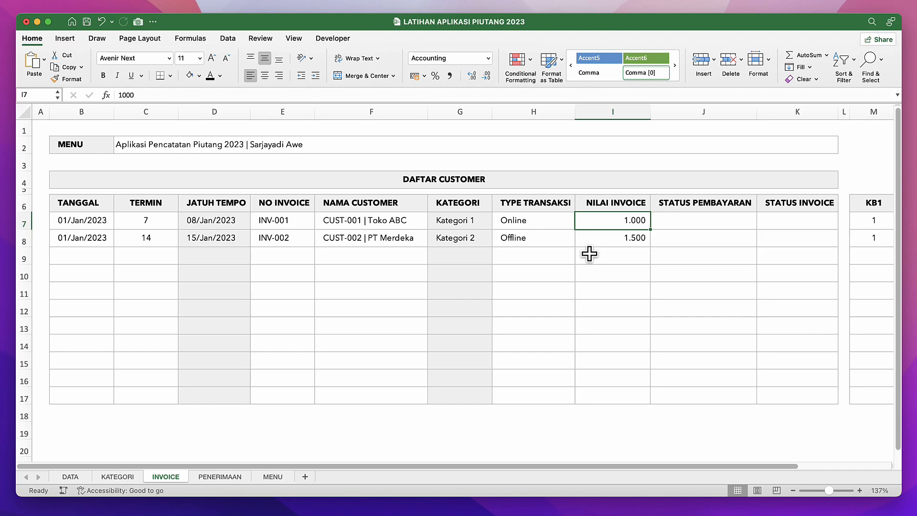
pyautogui.click(705, 223)
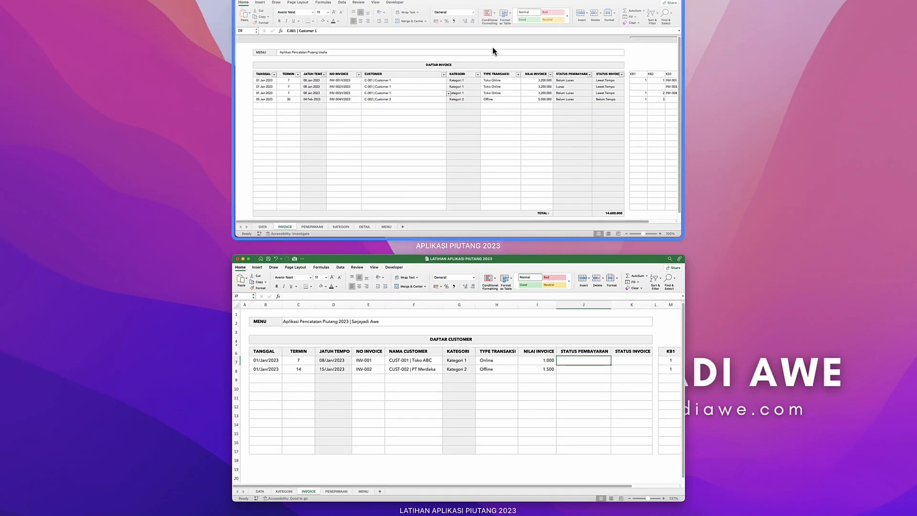
pyautogui.click(568, 89)
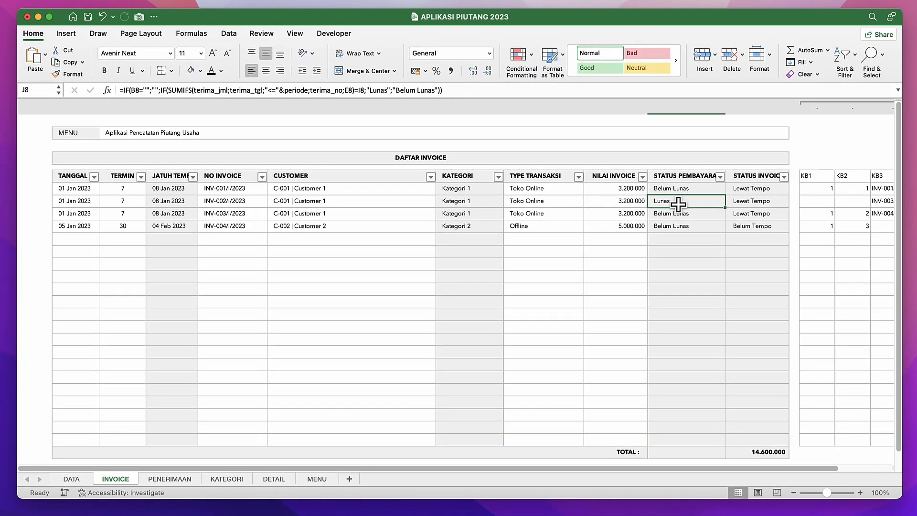
pyautogui.click(679, 227)
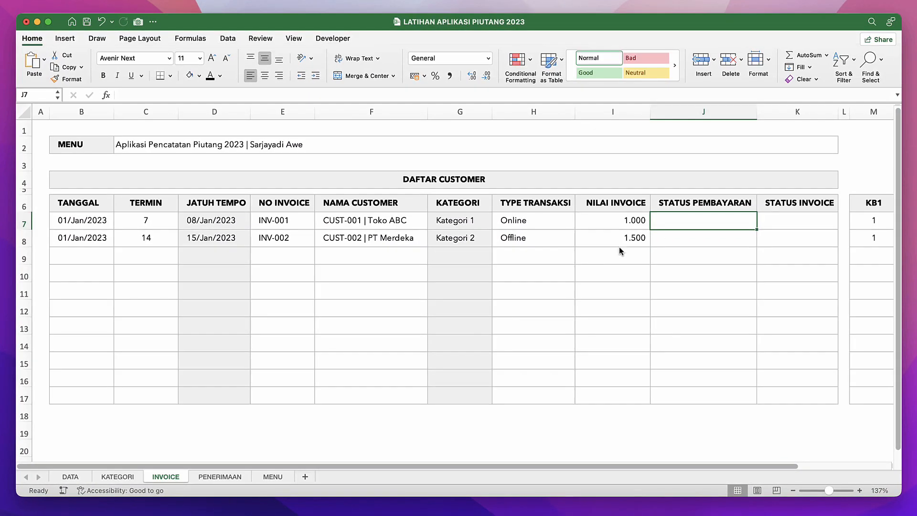
# Start the STATUS PEMBAYARAN formula in J7 with an IF that returns an empty text when B7 is blank.
pyautogui.click(692, 245)
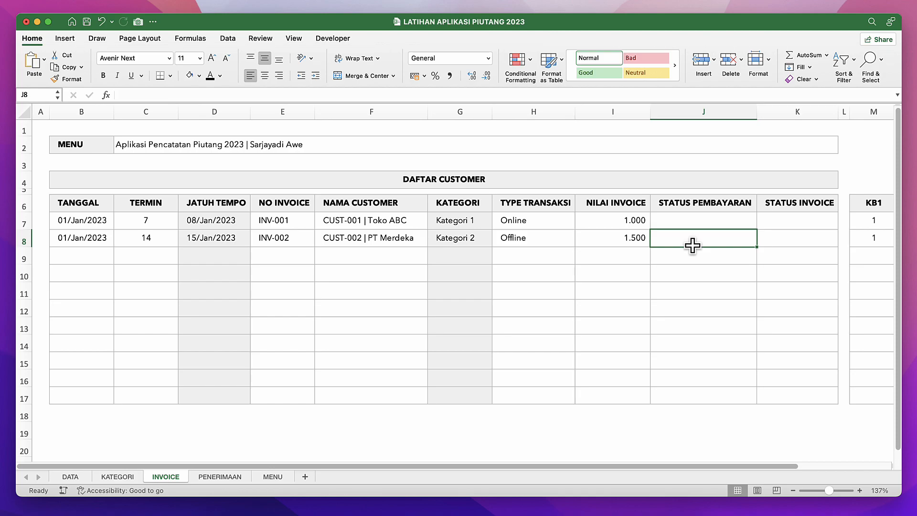
pyautogui.press('Up')
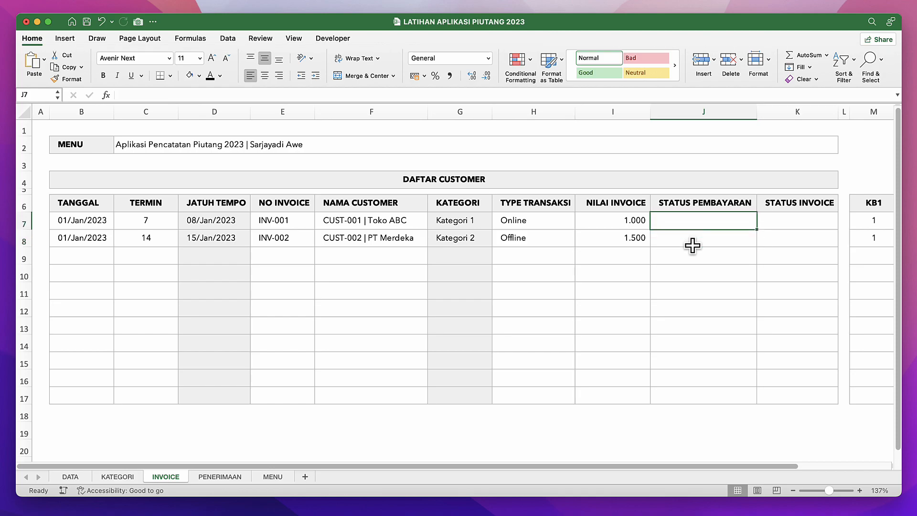
pyautogui.write('=if')
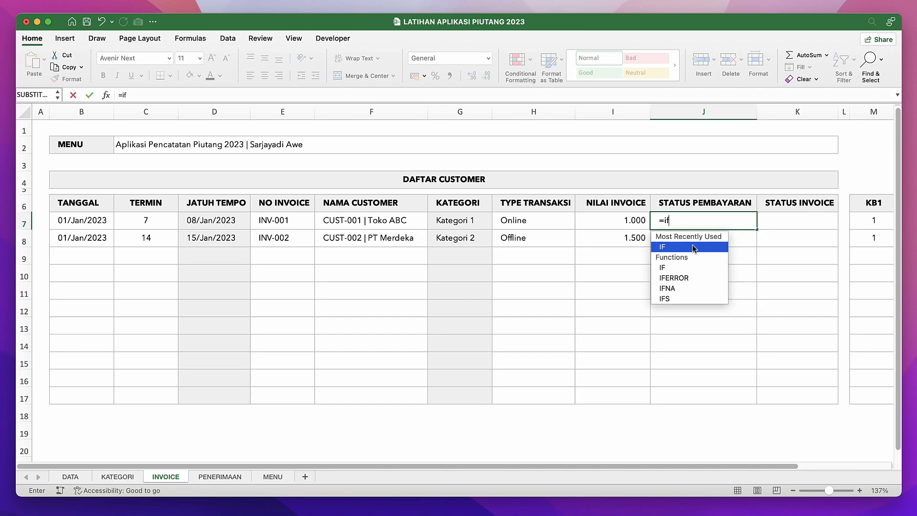
pyautogui.write('(')
pyautogui.click(76, 222)
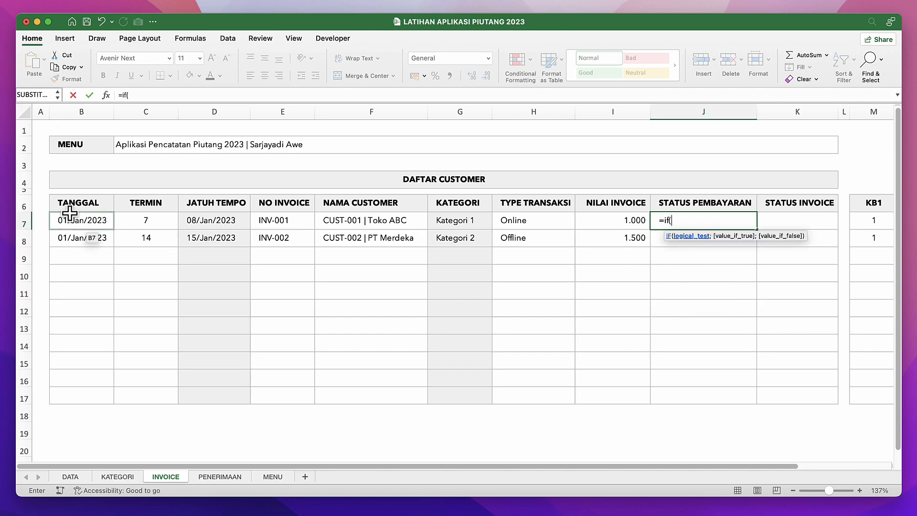
pyautogui.write('="";')
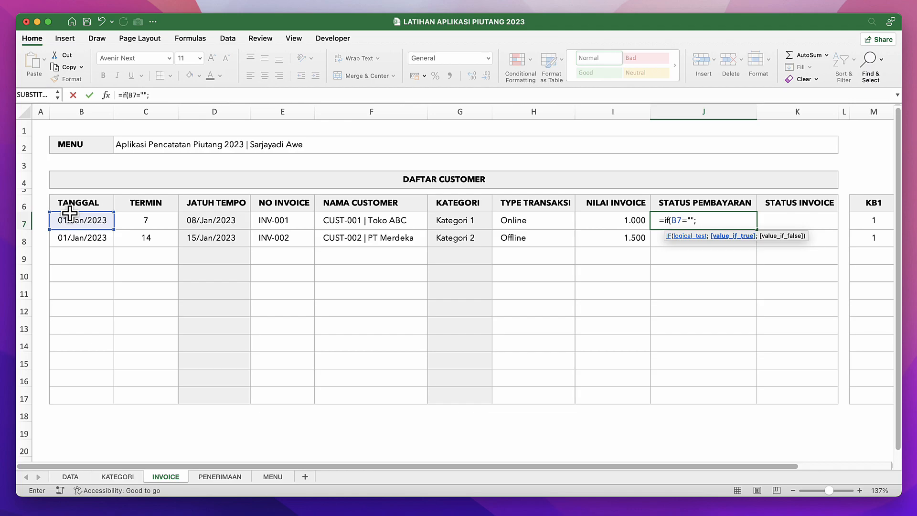
pyautogui.write('"";')
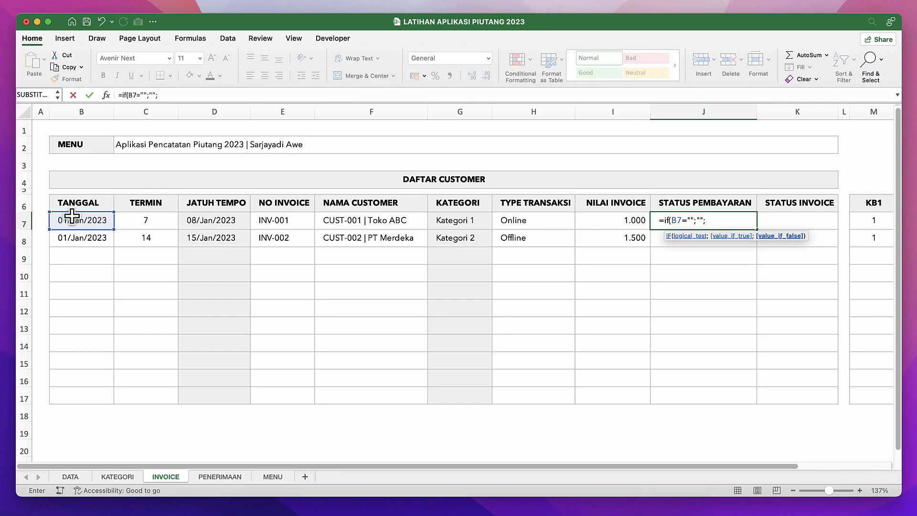
# Nest a second IF in the J7 formula whose test starts with SUMIFS using terima_jml as the sum range.
pyautogui.write('if')
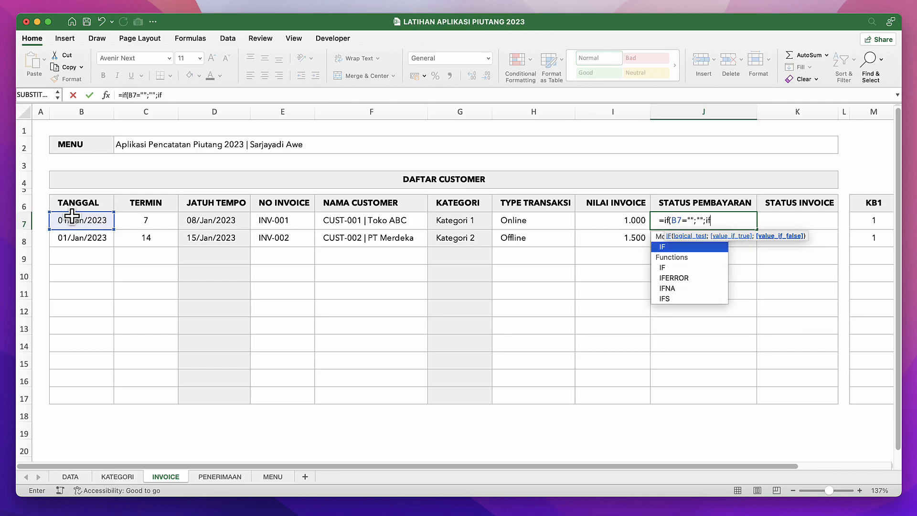
pyautogui.write('(')
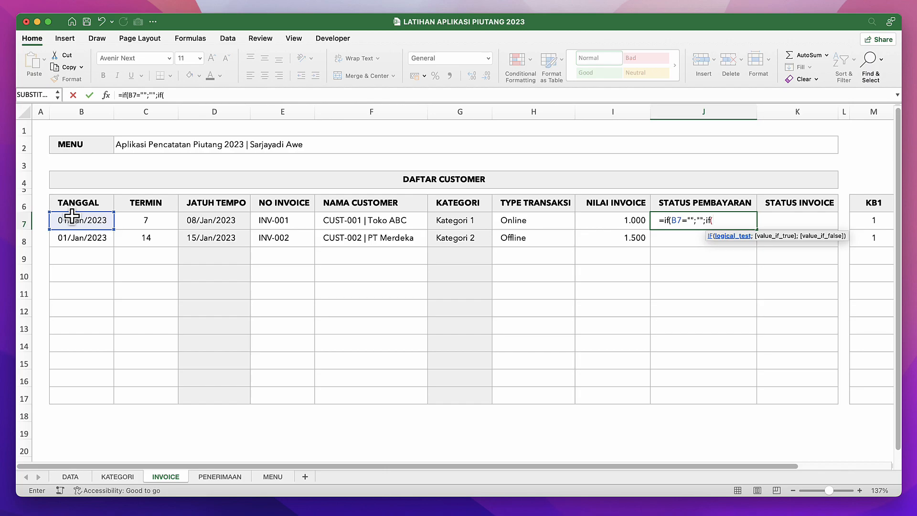
pyautogui.write('sumifs')
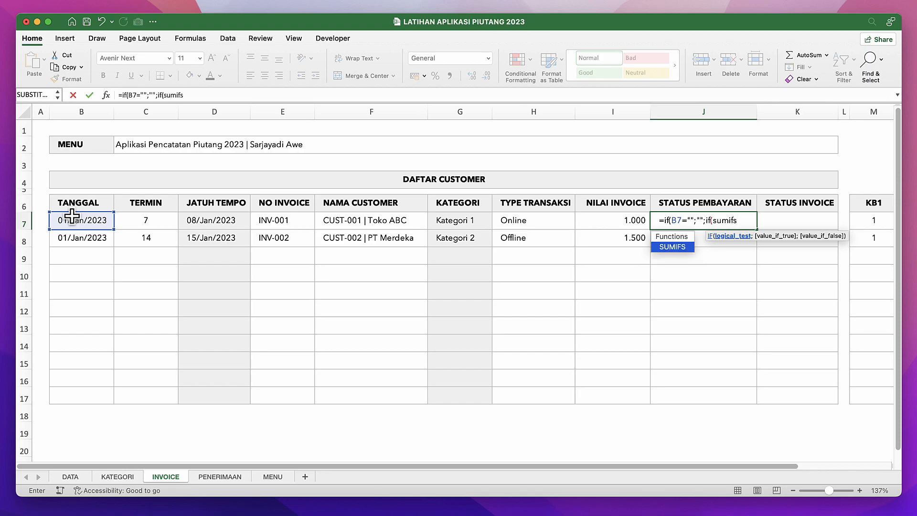
pyautogui.write('(')
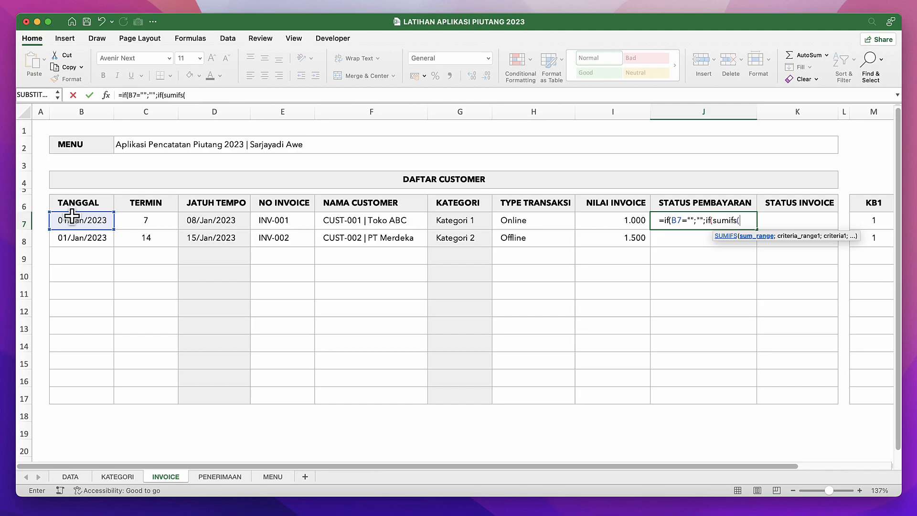
pyautogui.write('ter')
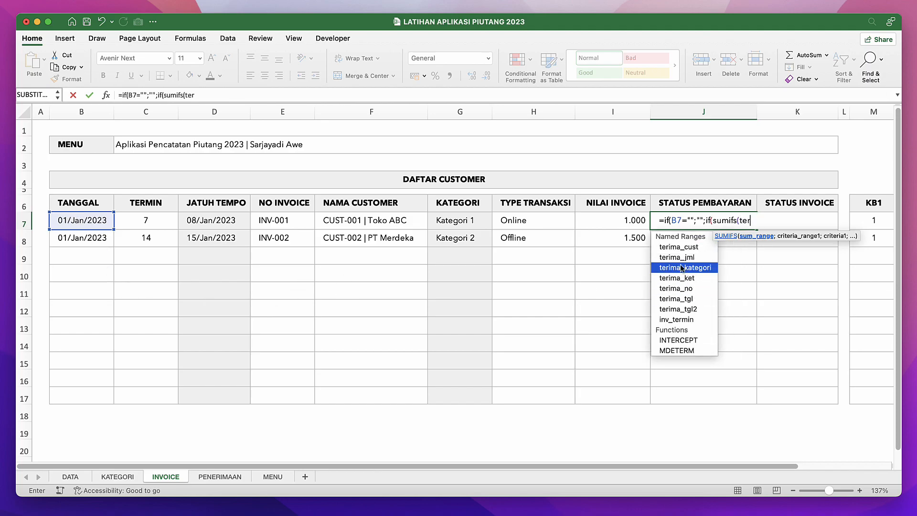
pyautogui.write('ima_jml;')
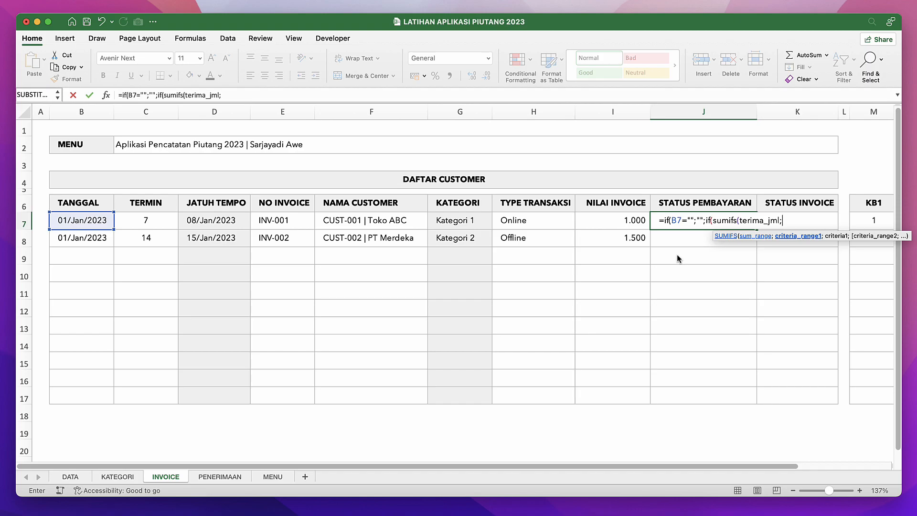
pyautogui.write('ter')
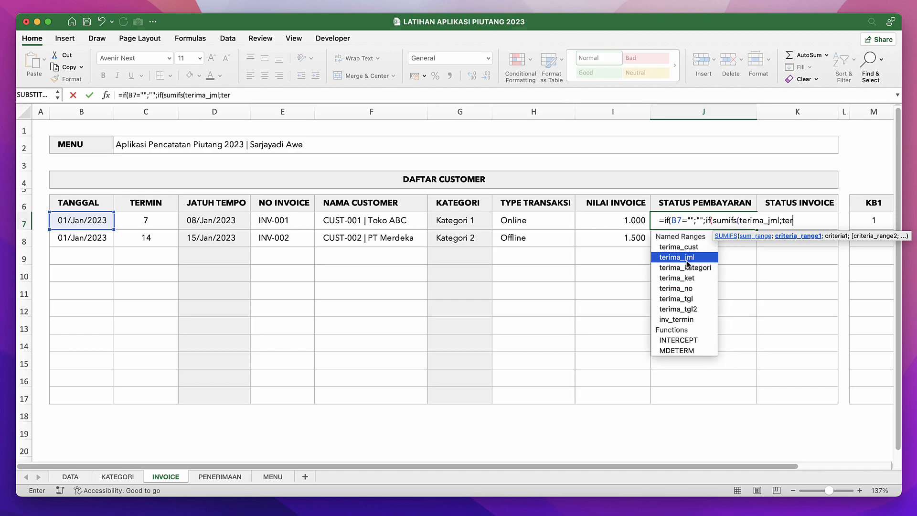
# Add the first SUMIFS condition to the J7 formula: terima_tgl must match "<="&periode.
pyautogui.doubleClick(689, 299)
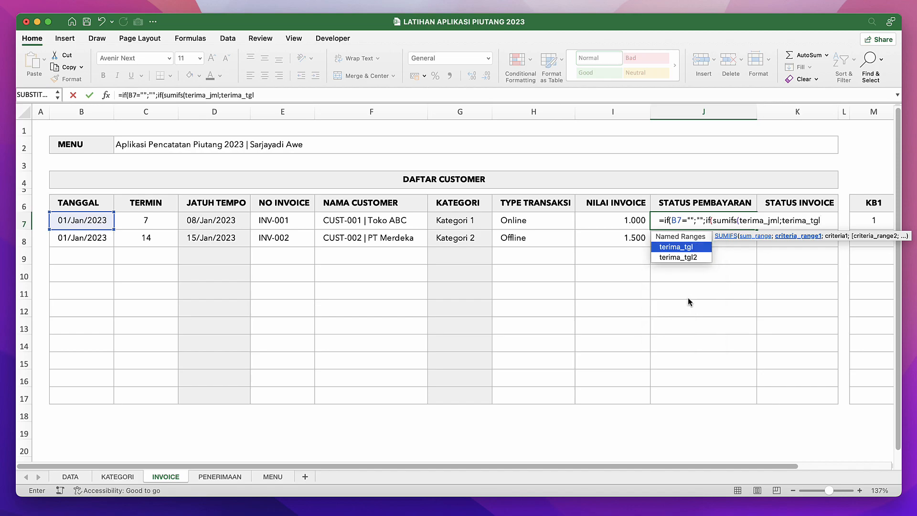
pyautogui.write(';')
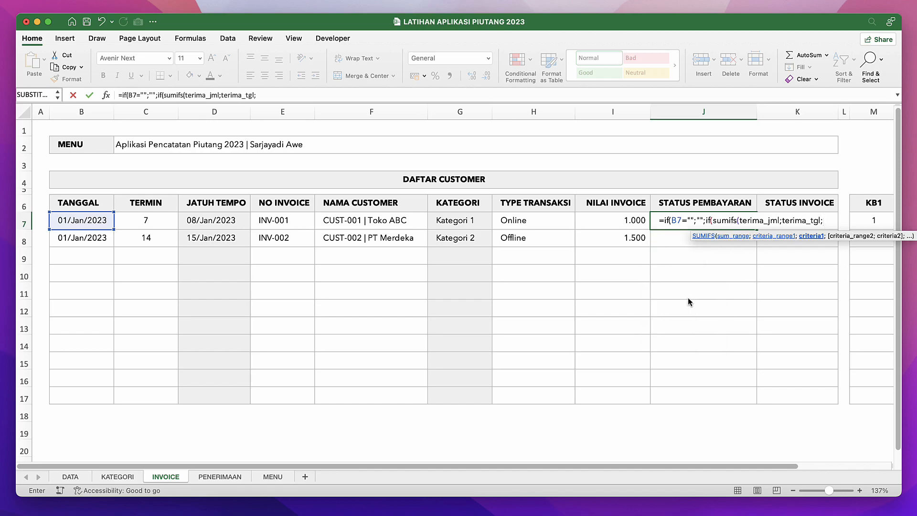
pyautogui.write('"<="&periode')
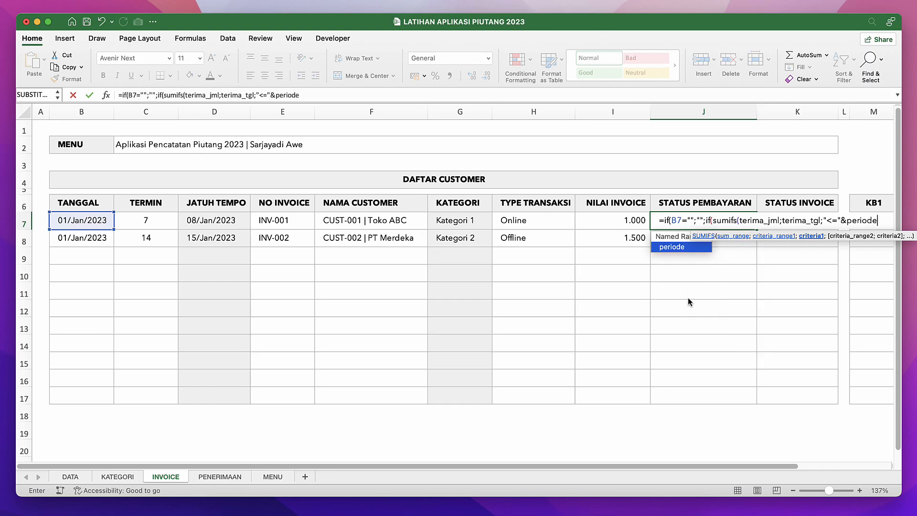
pyautogui.write(';')
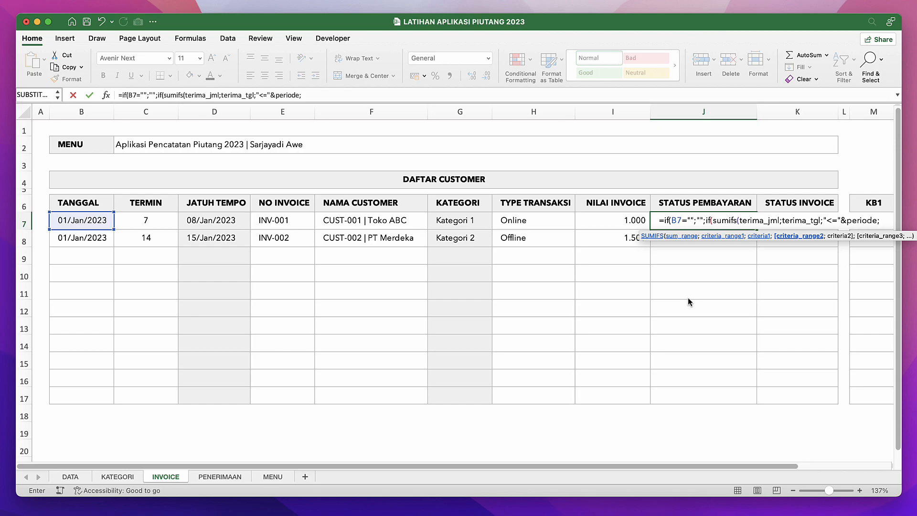
pyautogui.write('teri')
# Add the second SUMIFS condition to the J7 formula, matching terima_no against the invoice number in E7.
pyautogui.press('Down')
pyautogui.press('Down')
pyautogui.press('Up')
pyautogui.press('Down')
pyautogui.press('Down')
pyautogui.press('Down')
pyautogui.press('Tab')
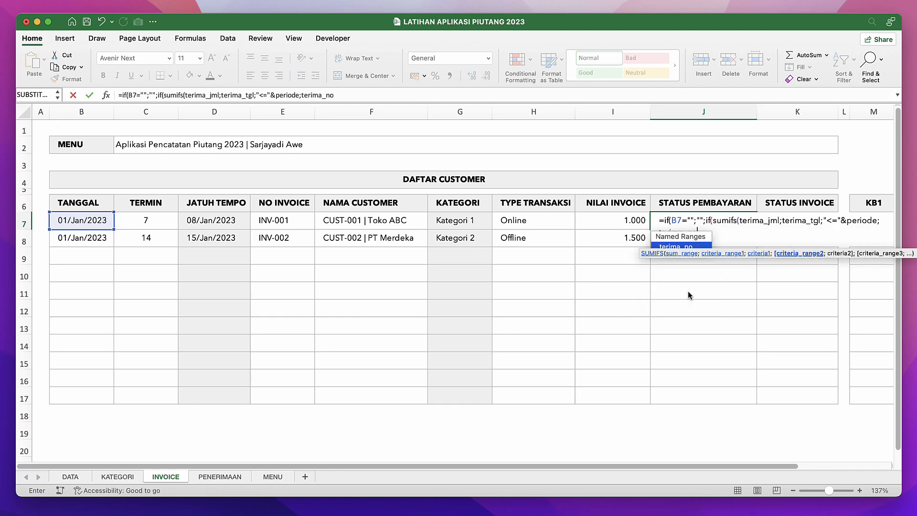
pyautogui.write(';')
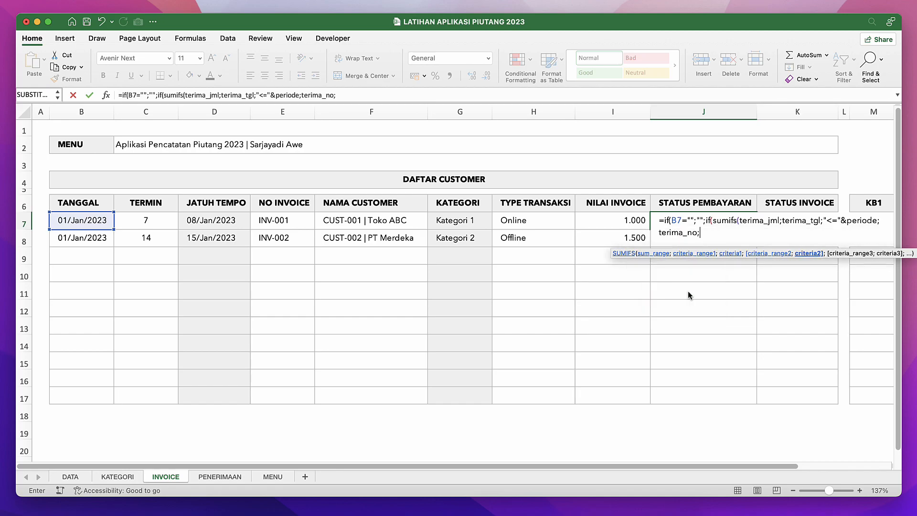
pyautogui.click(150, 221)
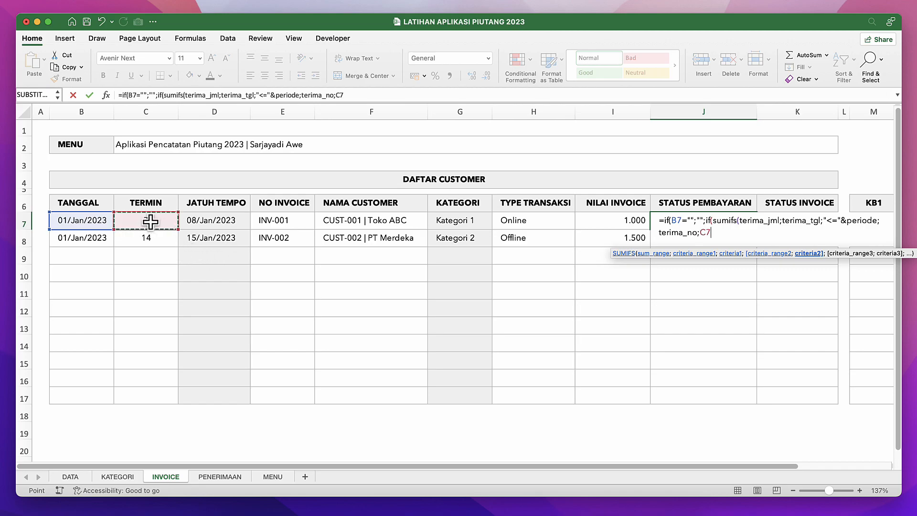
pyautogui.click(280, 222)
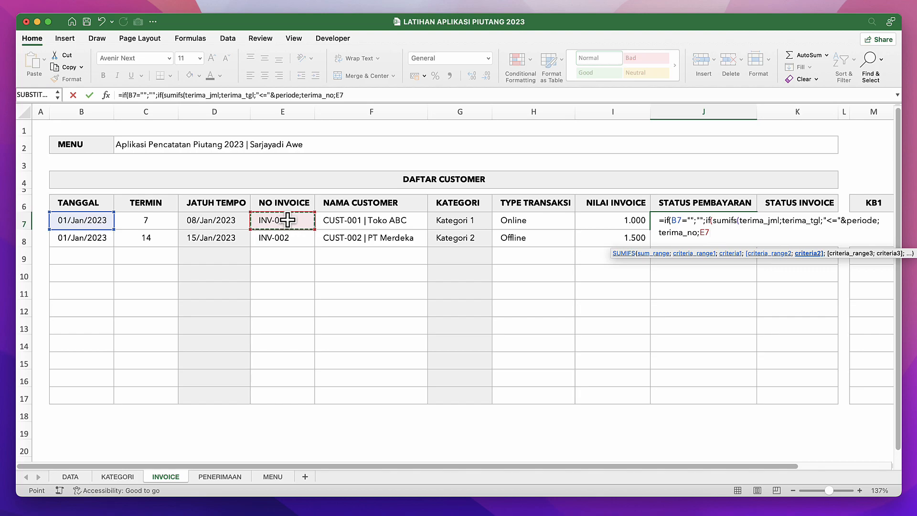
pyautogui.write(';')
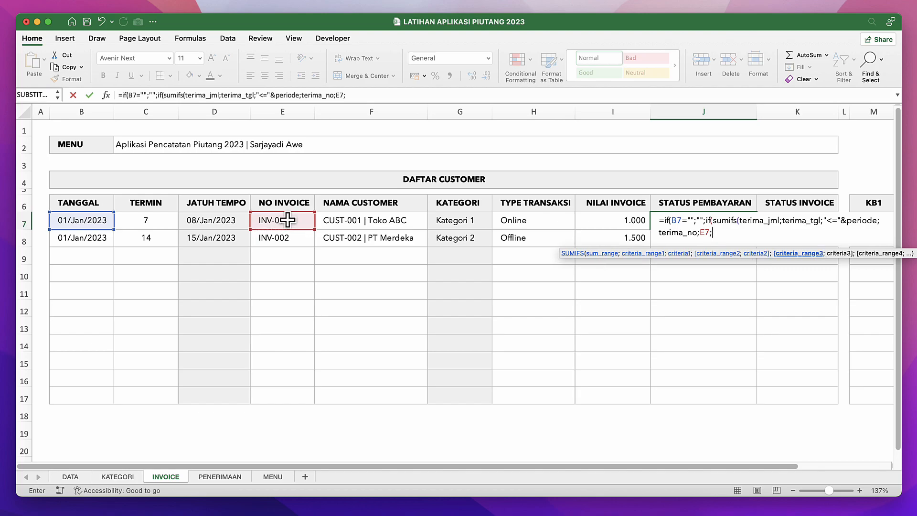
pyautogui.write('teri')
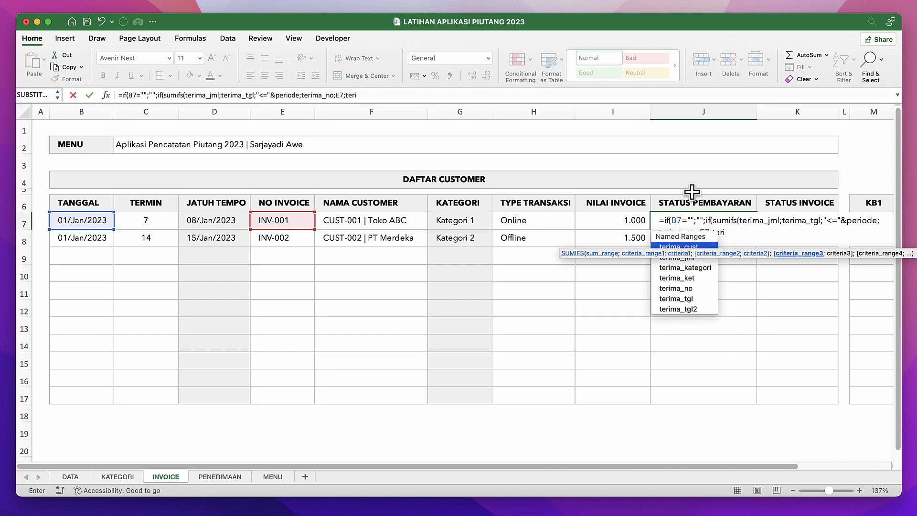
pyautogui.press('BackSpace')
pyautogui.press('BackSpace')
pyautogui.press('BackSpace')
pyautogui.press('BackSpace')
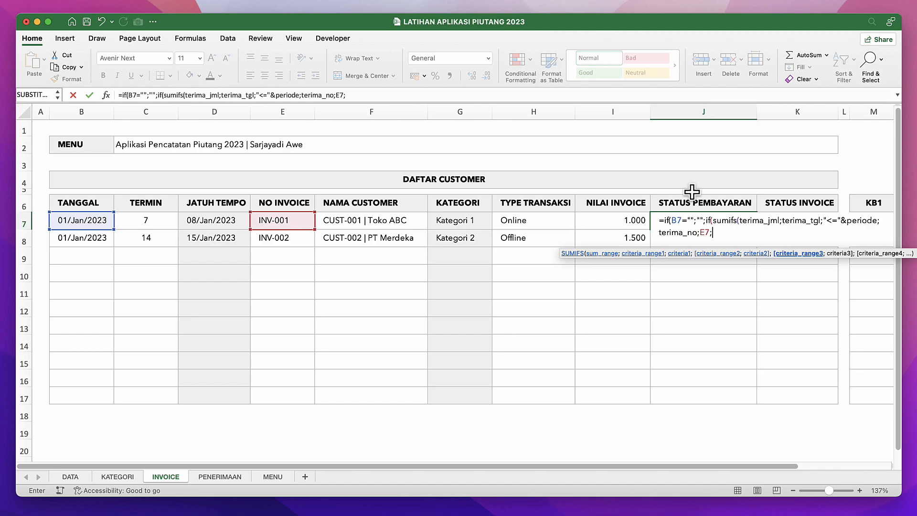
pyautogui.press('BackSpace')
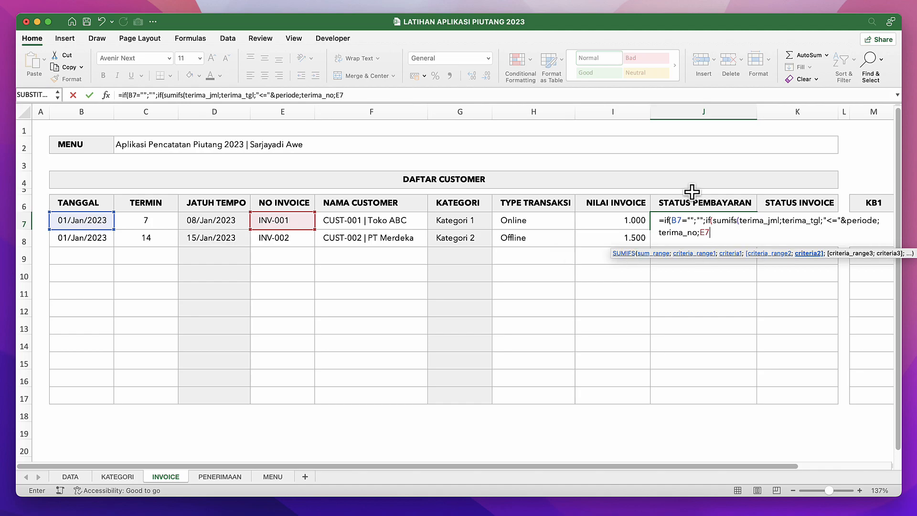
# Complete the J7 formula so SUMIFS is compared with I7, returning "Lunas" if equal and "Blm Lunas" otherwise, accepting the proposed bracket correction.
pyautogui.write(')=')
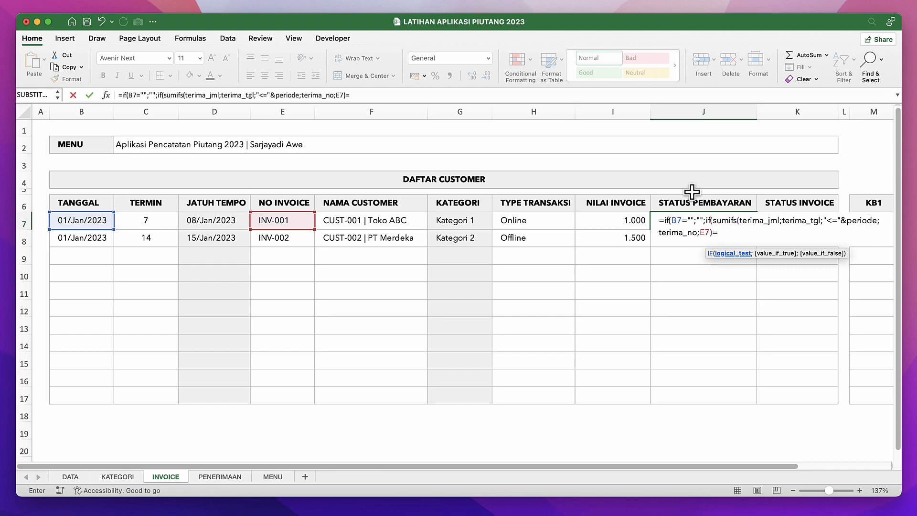
pyautogui.click(626, 222)
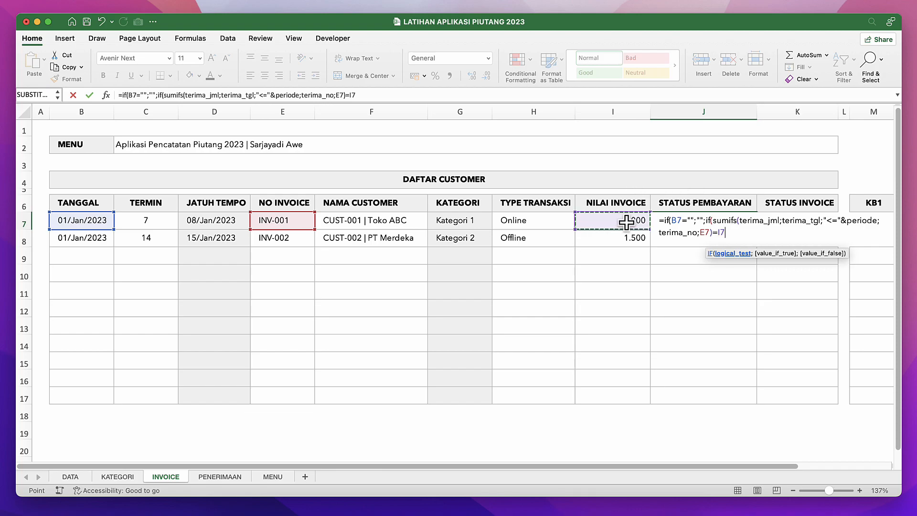
pyautogui.write(';')
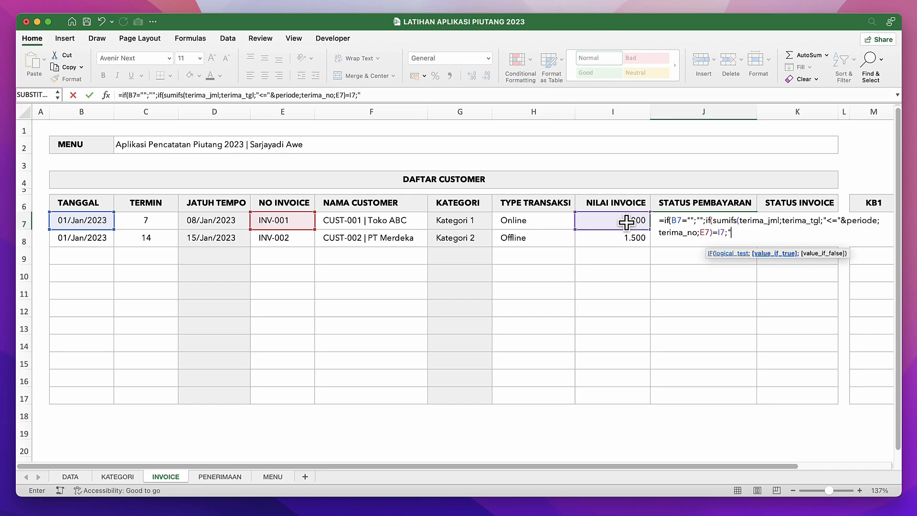
pyautogui.write('"Lunas";"Blm')
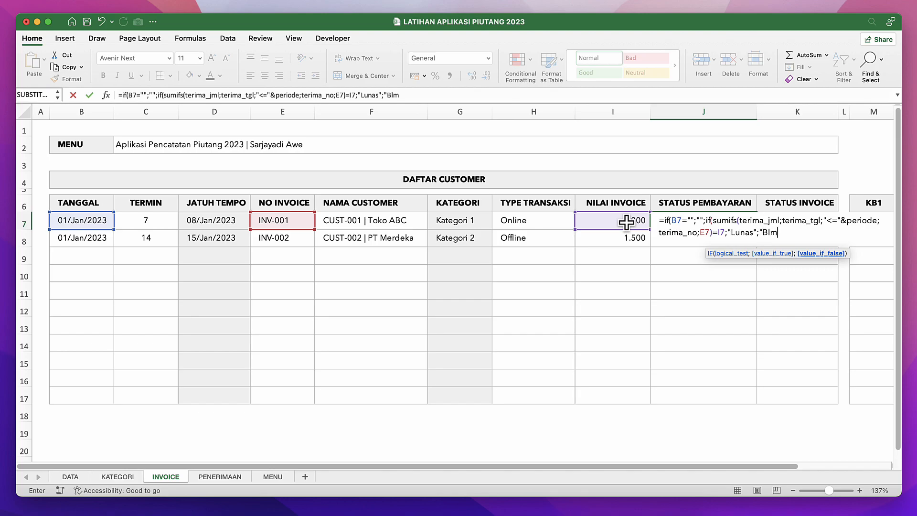
pyautogui.write(' Lunas")')
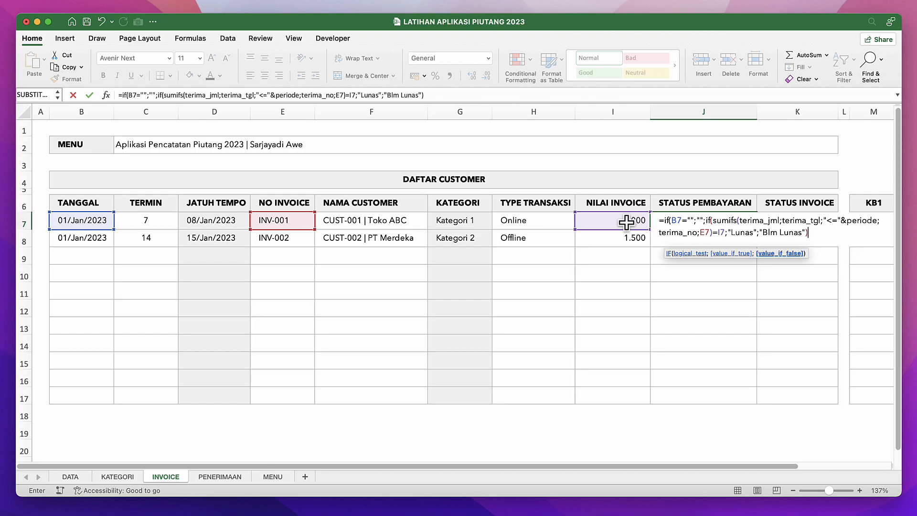
pyautogui.press('Return')
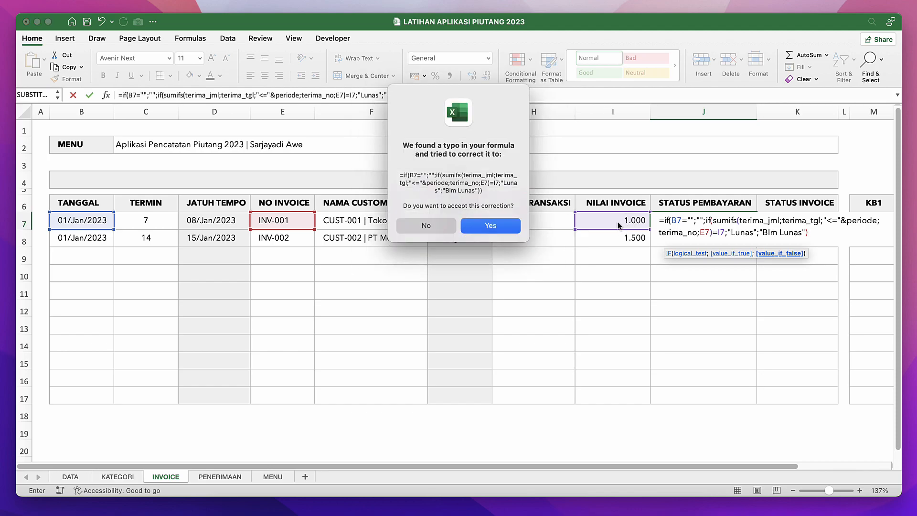
pyautogui.click(490, 226)
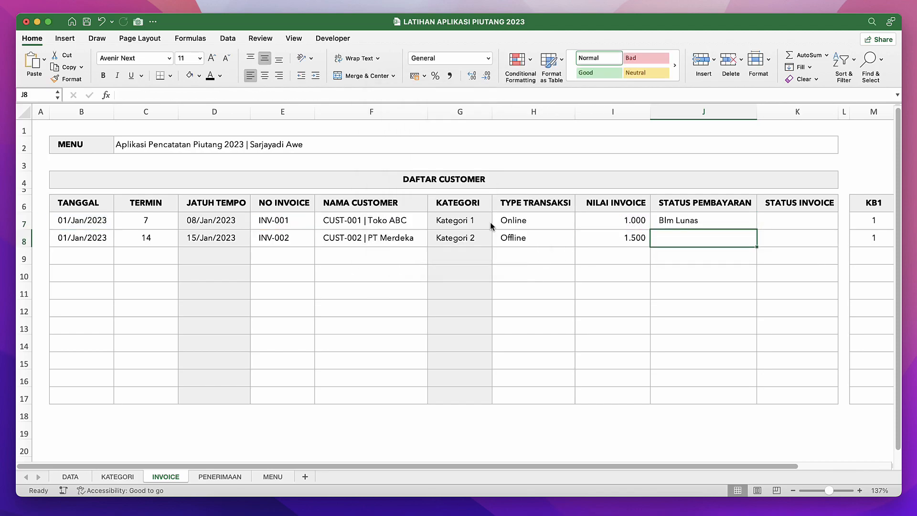
# Copy the STATUS PEMBAYARAN formula from J7 down to the remaining table rows J8:J17.
pyautogui.click(745, 228)
pyautogui.doubleClick(736, 222)
pyautogui.press('Return')
pyautogui.click(735, 226)
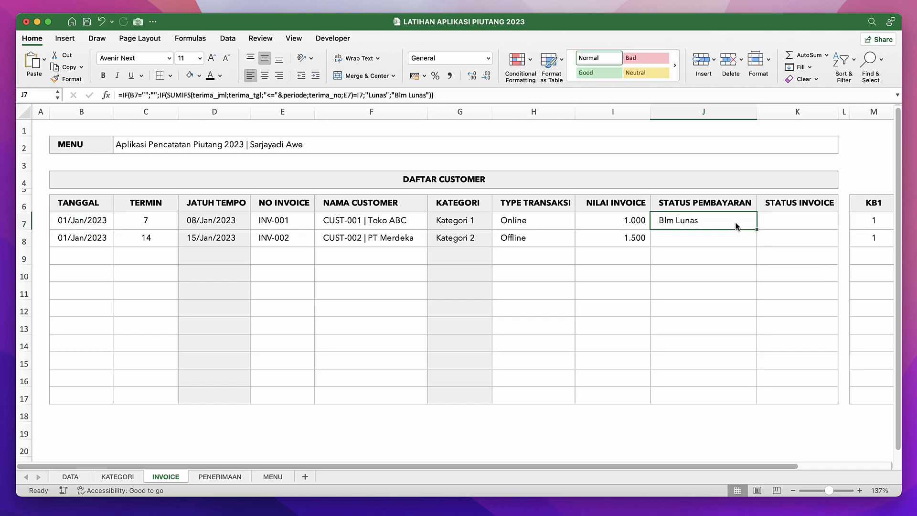
pyautogui.press('super+c')
pyautogui.press('Down')
pyautogui.hotkey('shift', 'Down')
pyautogui.hotkey('shift', 'Down')
pyautogui.hotkey('shift', 'Down')
pyautogui.hotkey('shift', 'Down')
pyautogui.hotkey('shift', 'Down')
pyautogui.hotkey('shift', 'Down')
pyautogui.hotkey('shift', 'Down')
pyautogui.hotkey('shift', 'Down')
pyautogui.hotkey('shift', 'Down')
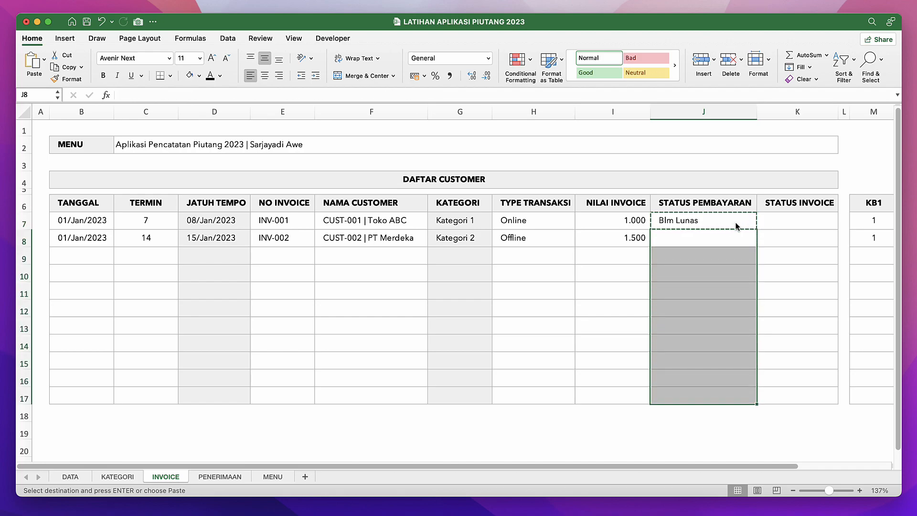
pyautogui.press('Return')
pyautogui.click(658, 262)
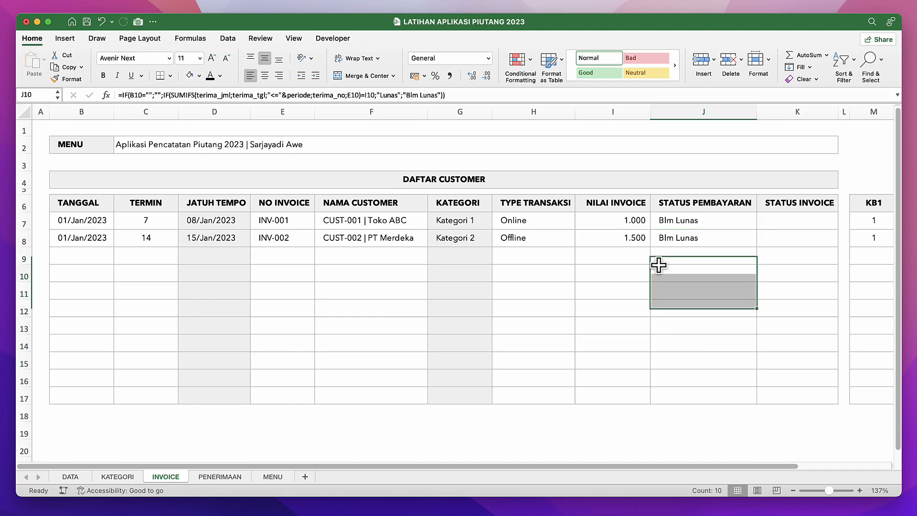
# On the PENERIMAAN sheet, enter the current date in B8 and choose INV-001 as the invoice number in C8.
pyautogui.click(604, 254)
pyautogui.click(535, 257)
pyautogui.click(526, 236)
pyautogui.click(585, 236)
pyautogui.click(222, 476)
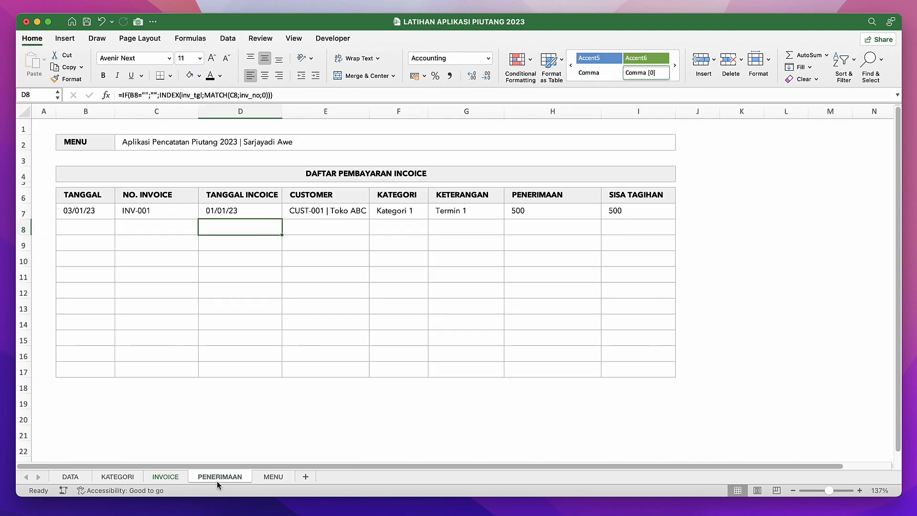
pyautogui.click(94, 225)
pyautogui.hotkey('ctrl', ';')
pyautogui.press('Tab')
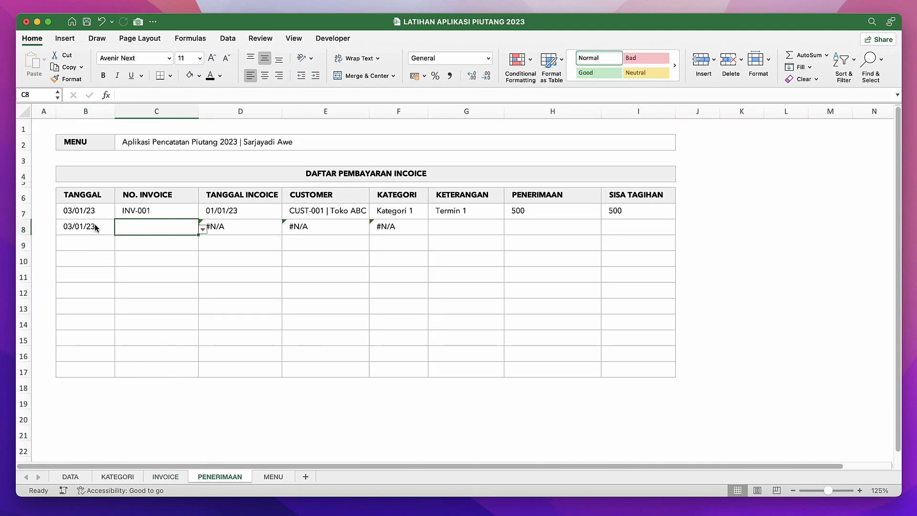
pyautogui.click(203, 229)
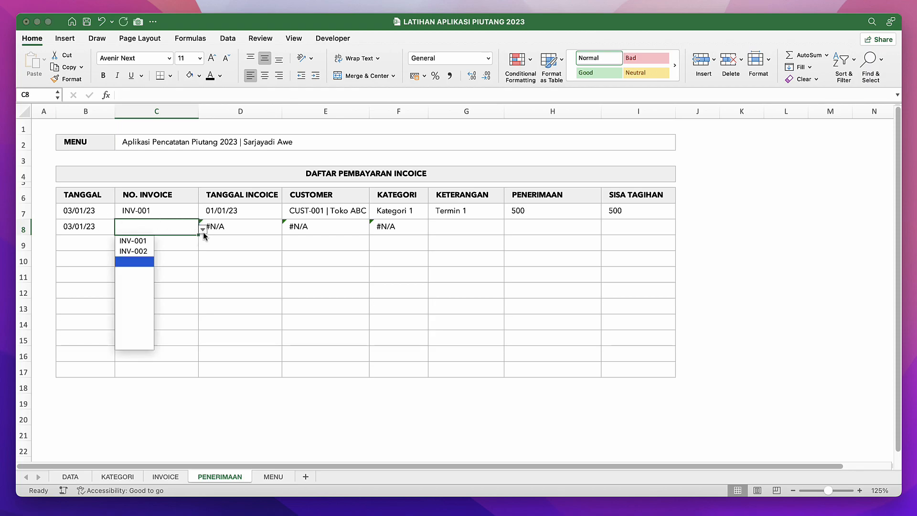
pyautogui.click(137, 240)
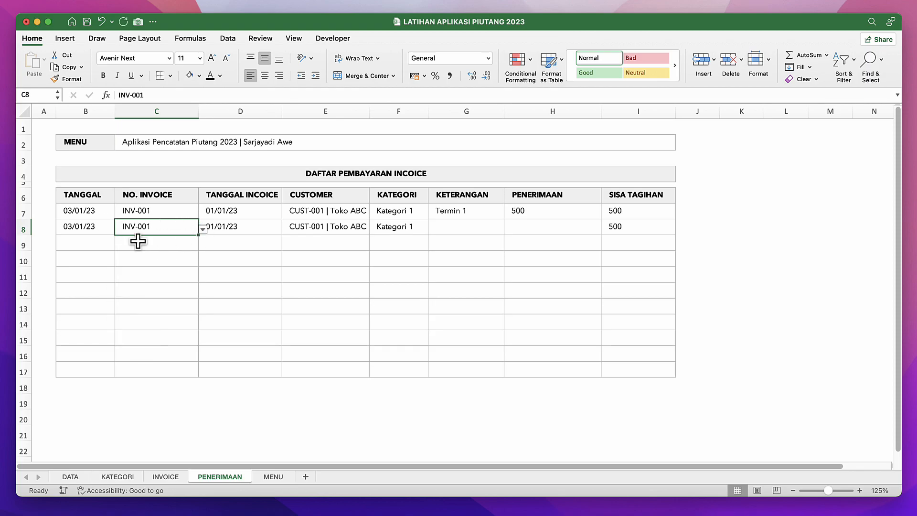
# Complete the row 8 payment by filling KETERANGAN with Termin 2 and setting PENERIMAAN to 500.
pyautogui.click(256, 226)
pyautogui.click(423, 227)
pyautogui.click(458, 227)
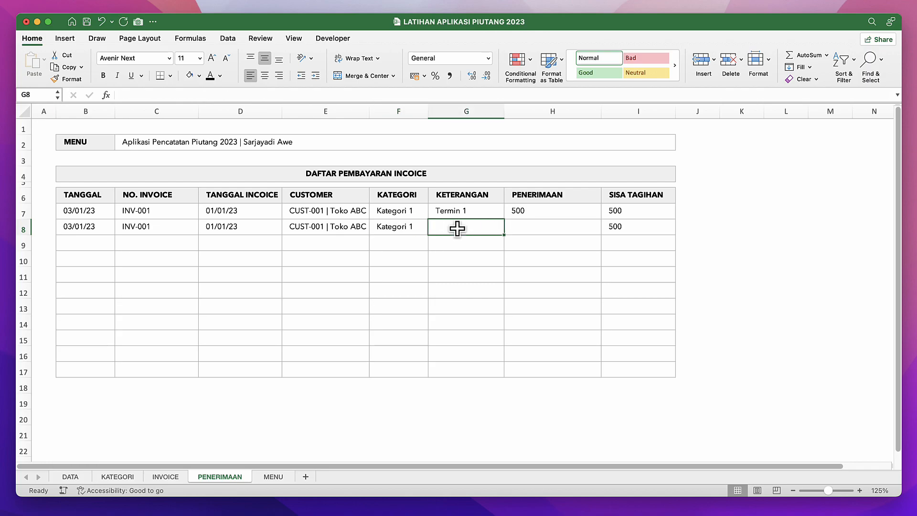
pyautogui.click(488, 208)
pyautogui.moveTo(504, 218); pyautogui.dragTo(557, 229)
pyautogui.click(557, 230)
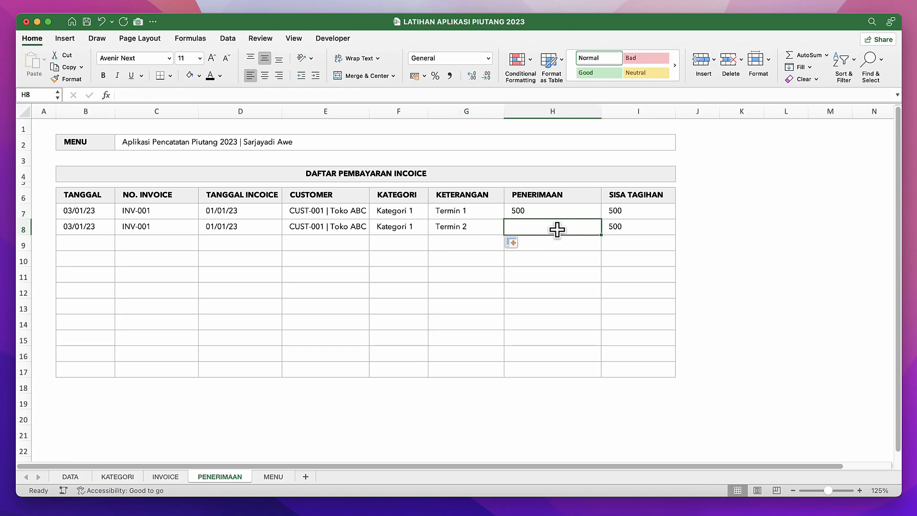
pyautogui.click(646, 222)
pyautogui.click(567, 232)
pyautogui.write('500')
pyautogui.press('Return')
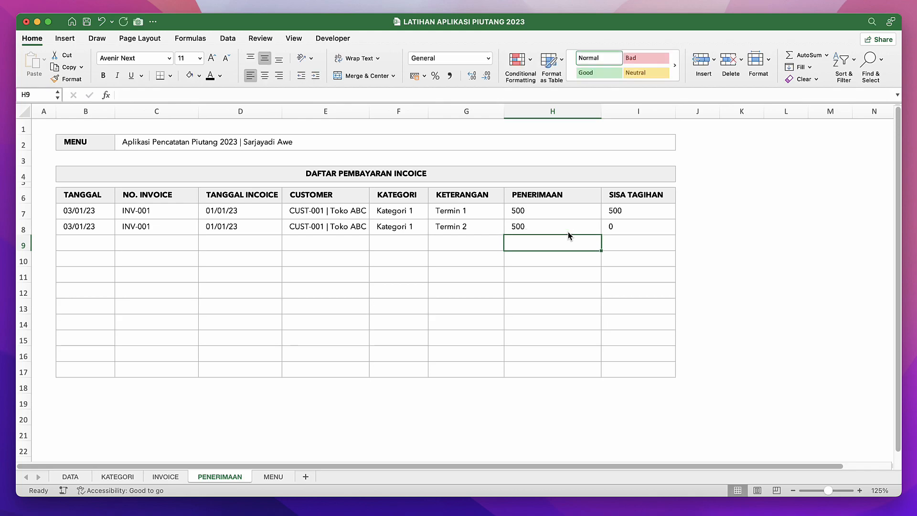
# Check which invoice numbers C9 still offers, and review the STATUS PEMBAYARAN results for both invoices on the INVOICE sheet.
pyautogui.click(611, 227)
pyautogui.click(512, 261)
pyautogui.click(254, 272)
pyautogui.click(176, 238)
pyautogui.click(202, 245)
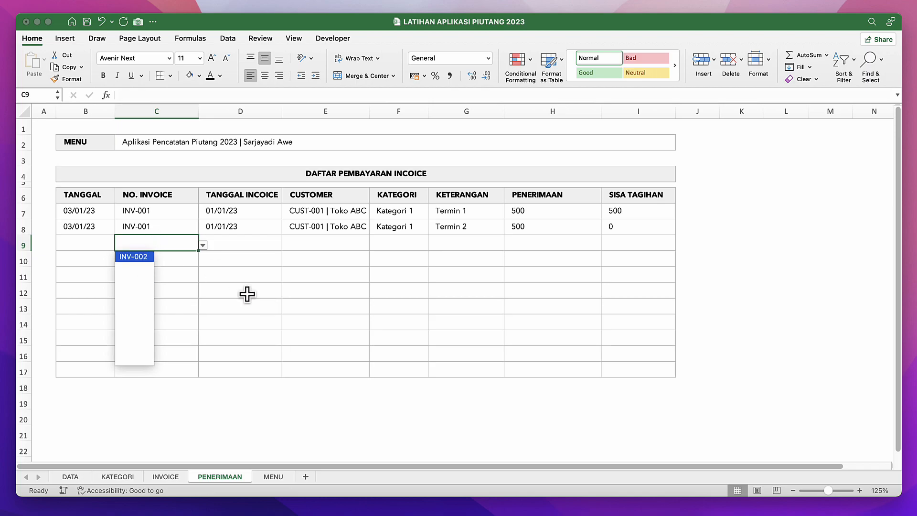
pyautogui.click(235, 364)
pyautogui.click(176, 476)
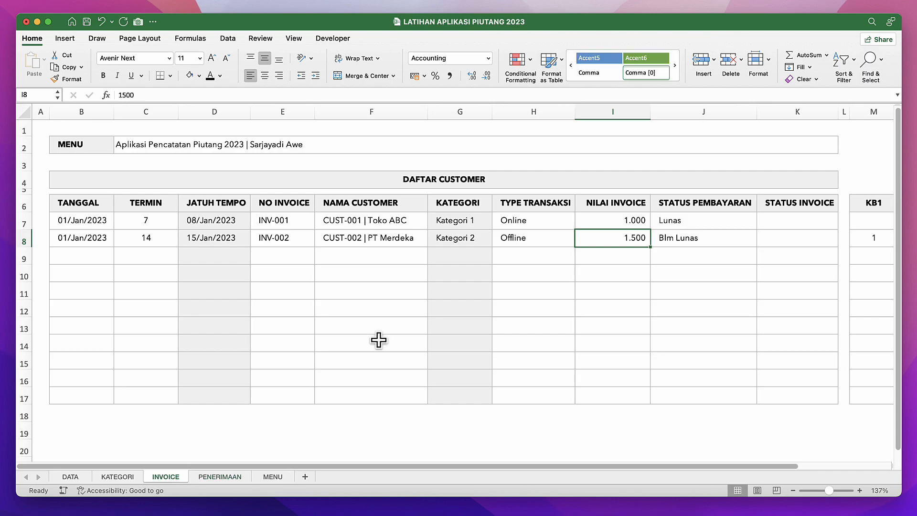
pyautogui.click(674, 224)
pyautogui.click(704, 238)
pyautogui.click(693, 205)
# Add a conditional format to J7:J17 that applies Light Red Fill with Dark Red Text to text containing "Blm".
pyautogui.click(697, 221)
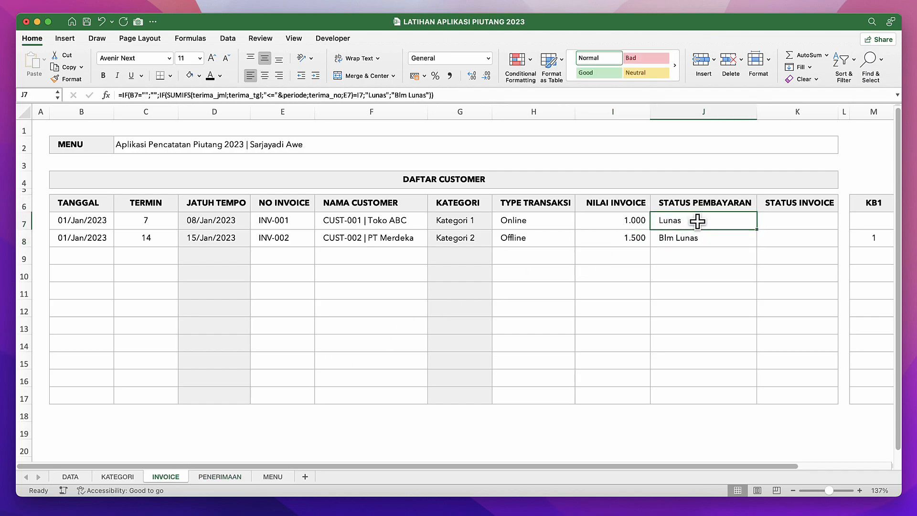
pyautogui.keyDown('shift'); pyautogui.click(696, 394); pyautogui.keyUp('shift')
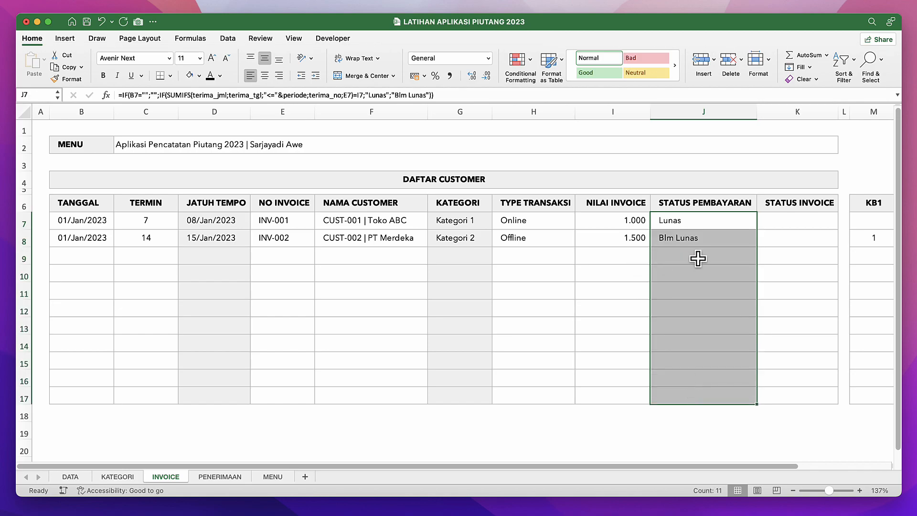
pyautogui.click(524, 60)
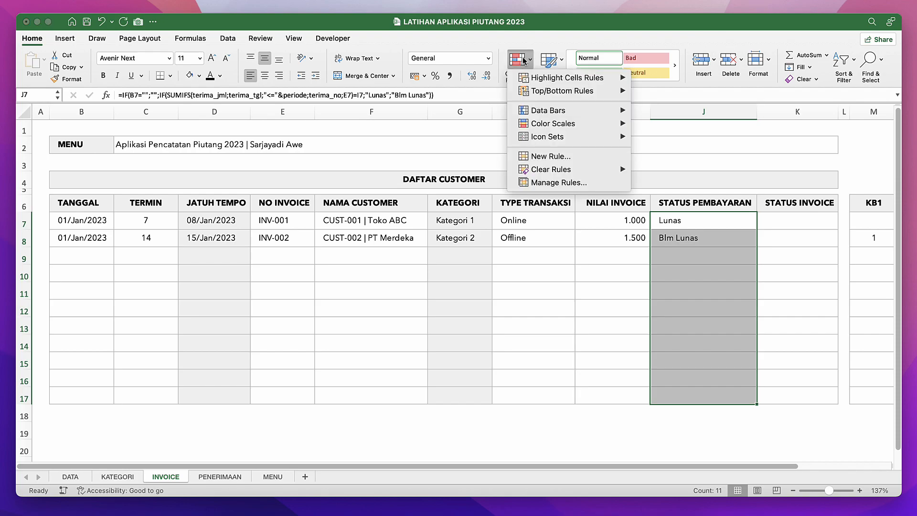
pyautogui.moveTo(533, 79)
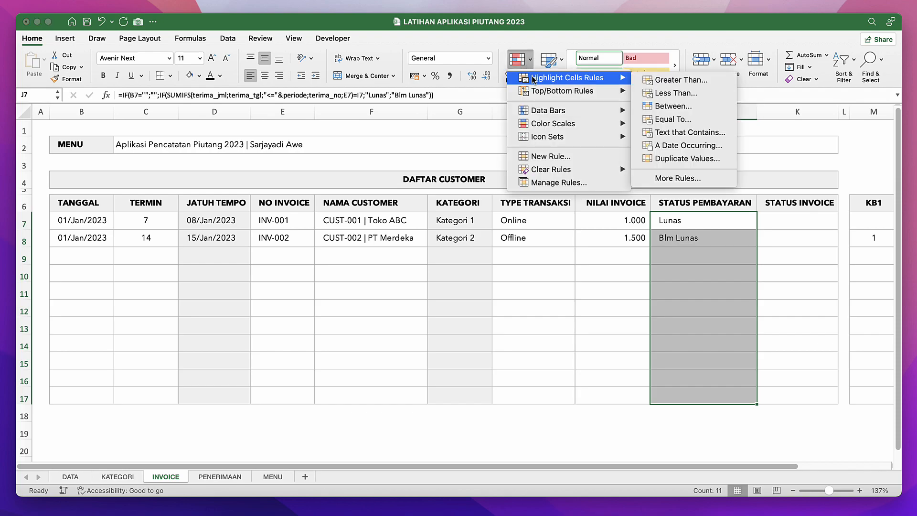
pyautogui.click(661, 134)
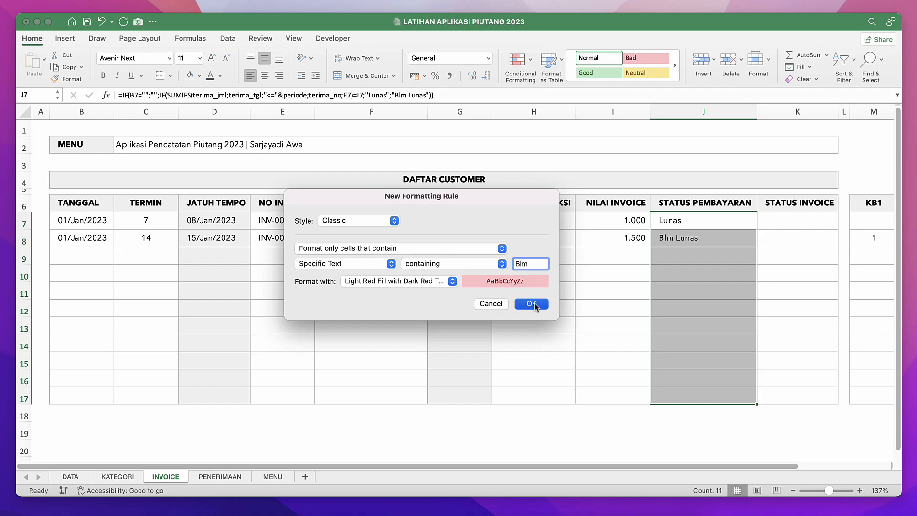
pyautogui.click(531, 303)
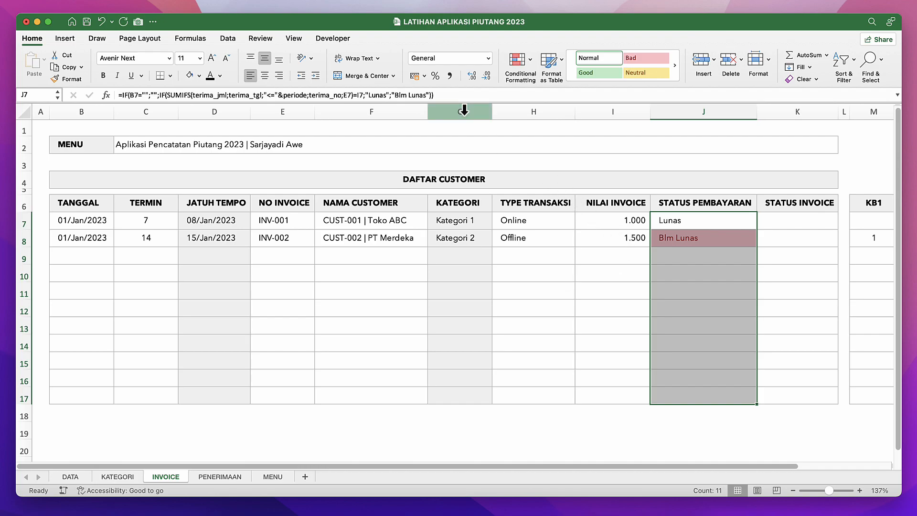
# Add a conditional format to J7:J17 that applies Green Fill with Dark Green Text to text containing "lunas".
pyautogui.click(516, 60)
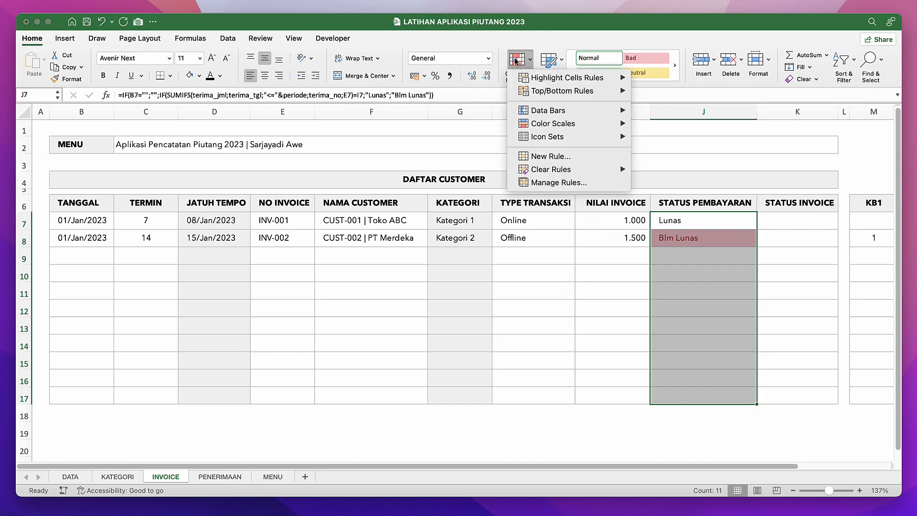
pyautogui.moveTo(549, 78)
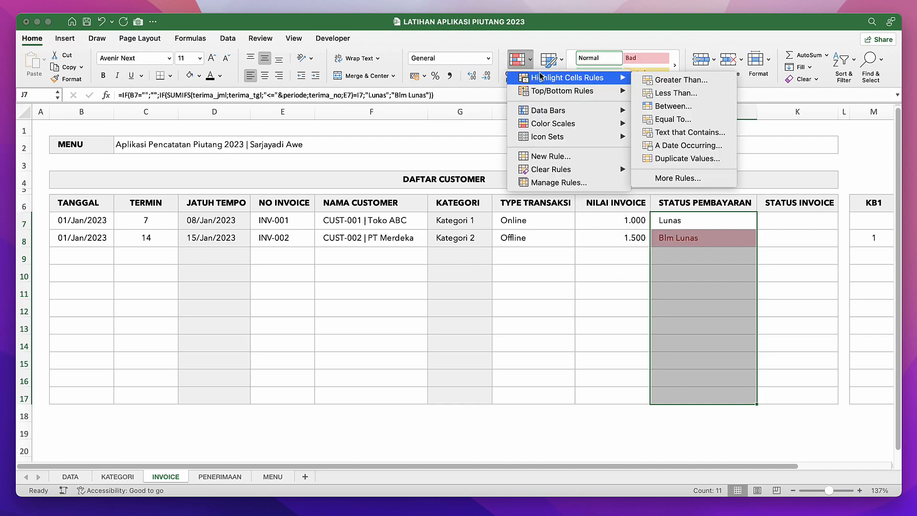
pyautogui.click(664, 132)
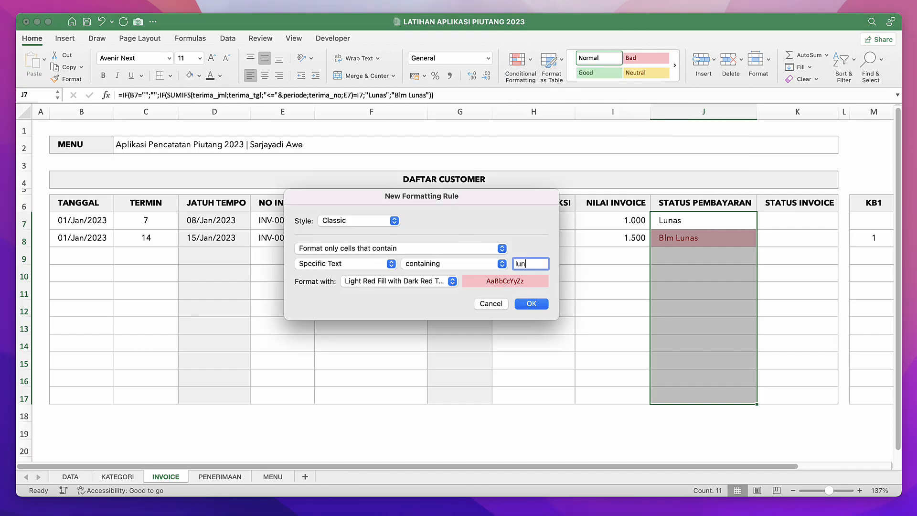
pyautogui.click(436, 281)
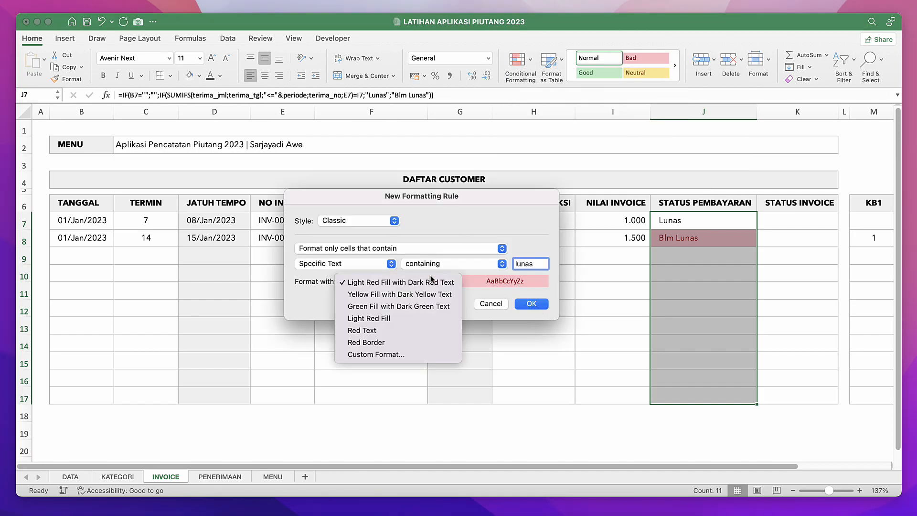
pyautogui.click(372, 306)
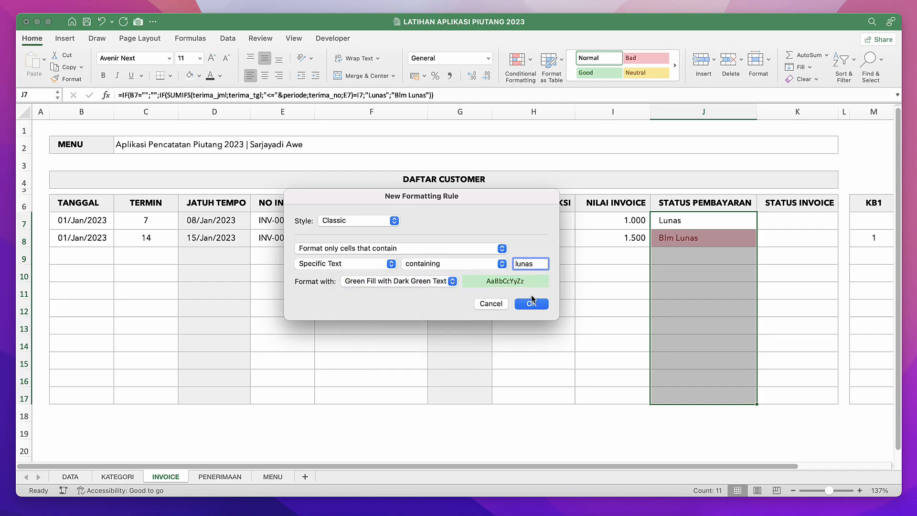
pyautogui.click(532, 304)
# Examine how the conditional formatting colours the payment statuses in J7 and J8.
pyautogui.click(642, 319)
pyautogui.click(684, 273)
pyautogui.click(688, 236)
pyautogui.click(688, 221)
pyautogui.click(688, 240)
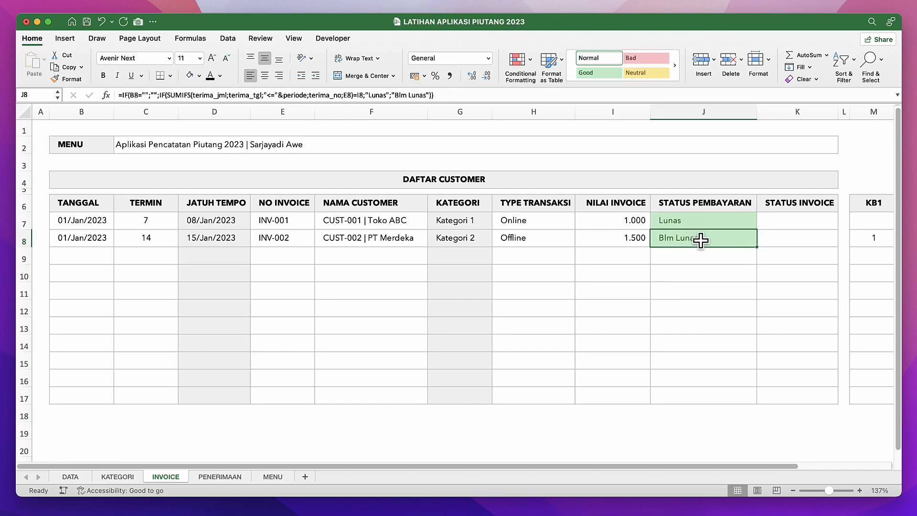
pyautogui.click(689, 222)
pyautogui.click(686, 241)
pyautogui.click(669, 221)
pyautogui.click(678, 242)
pyautogui.click(679, 219)
pyautogui.click(690, 238)
pyautogui.click(680, 223)
pyautogui.click(675, 236)
pyautogui.click(673, 222)
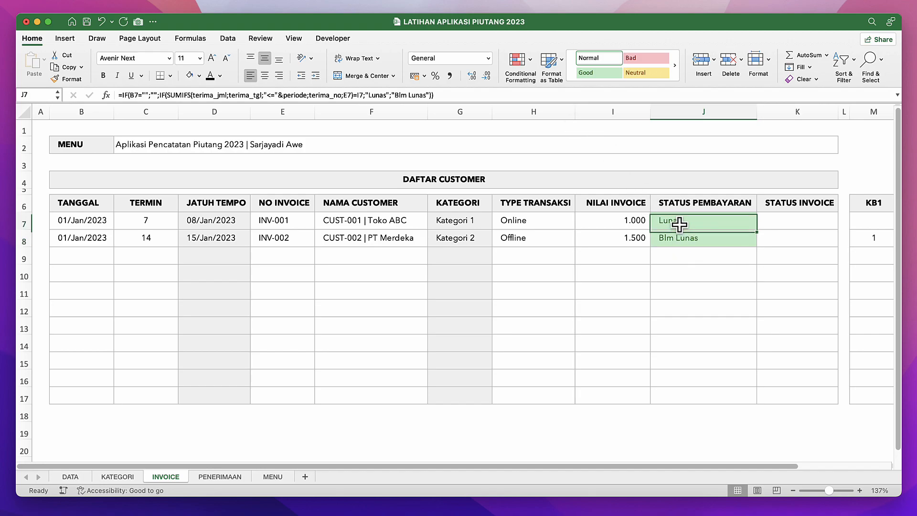
# Add a conditional format to J7 that applies Green Fill with Dark Green Text to text not containing "Blm".
pyautogui.click(531, 60)
pyautogui.moveTo(547, 78)
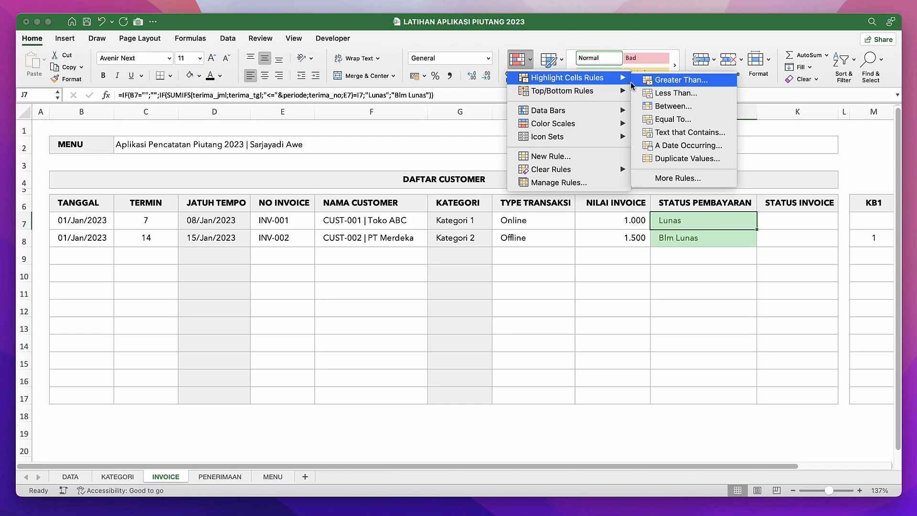
pyautogui.click(674, 132)
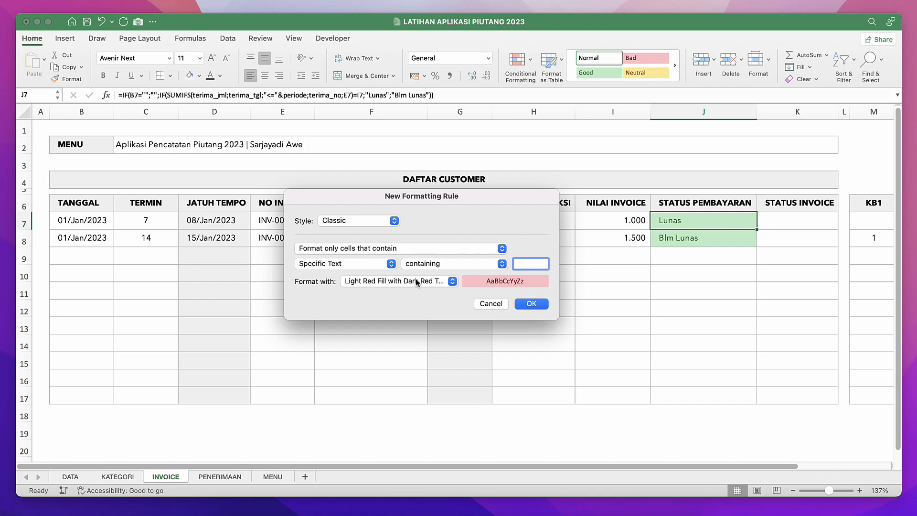
pyautogui.click(428, 264)
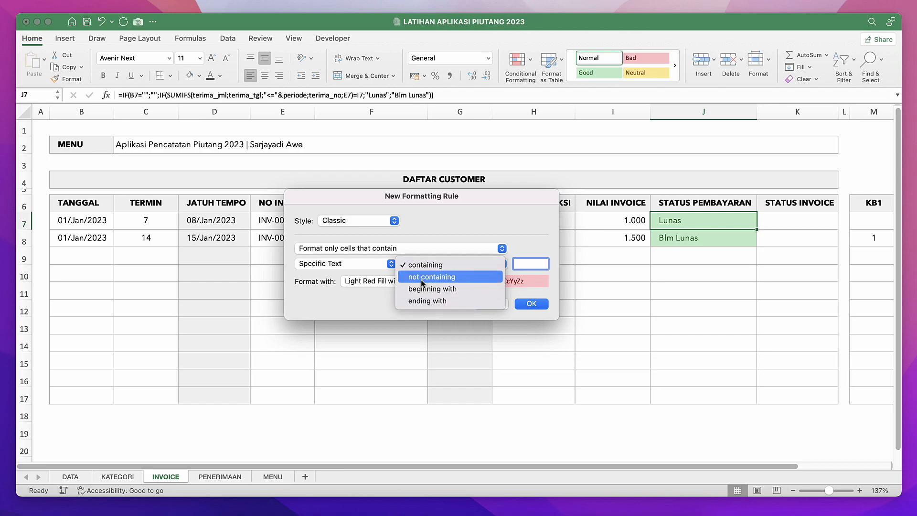
pyautogui.click(421, 282)
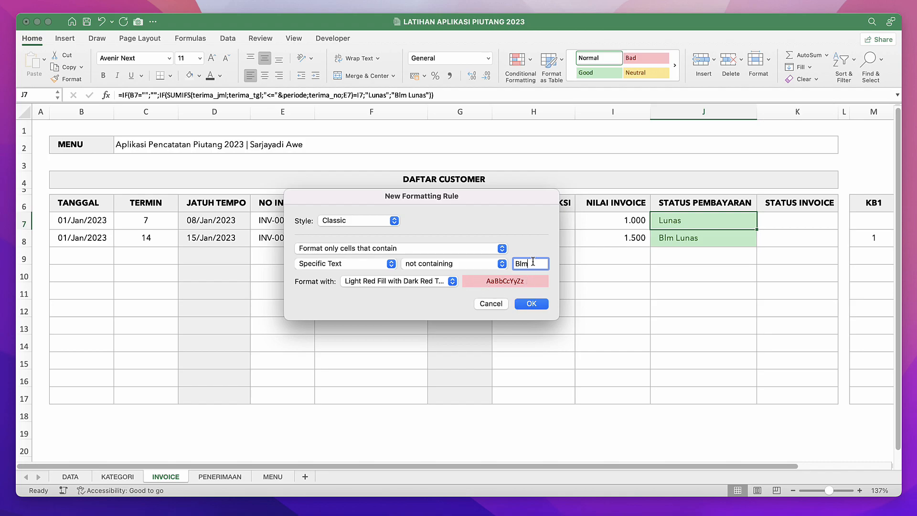
pyautogui.click(451, 283)
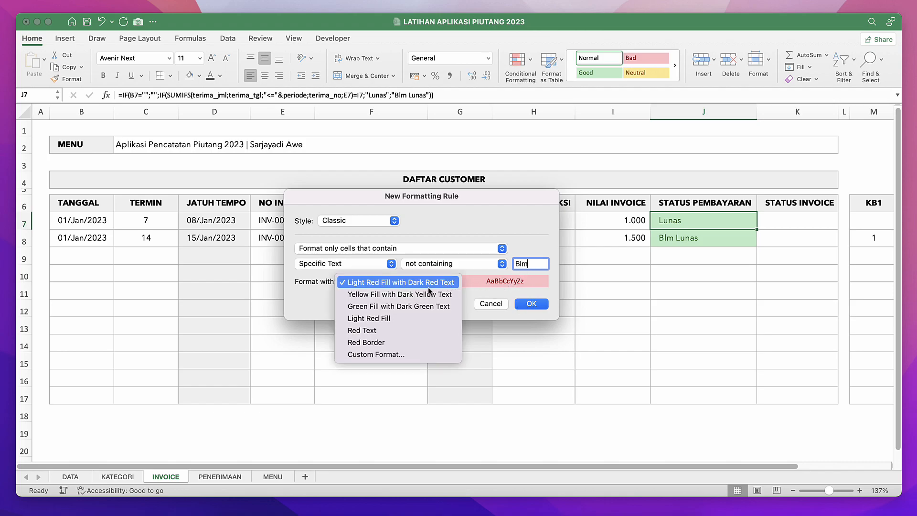
pyautogui.click(378, 310)
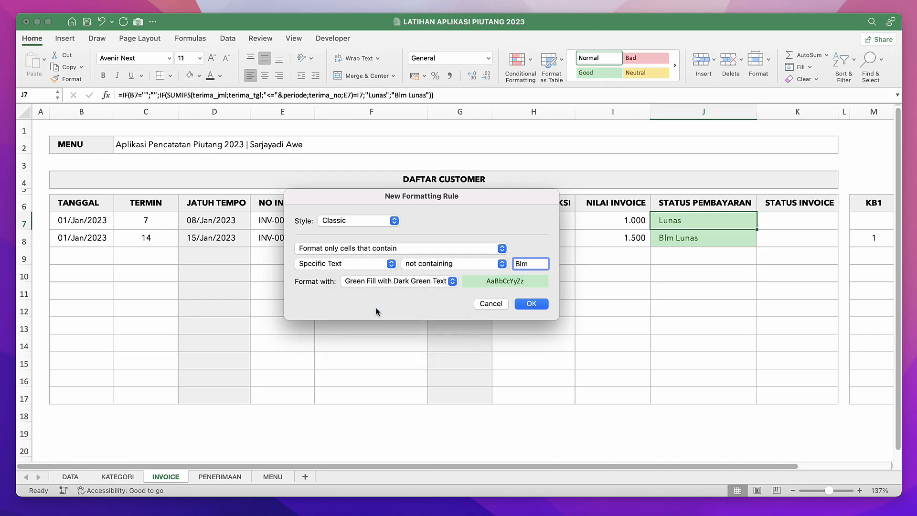
pyautogui.click(529, 304)
# Copy the payment status cell J8 down to J9:J17.
pyautogui.click(680, 239)
pyautogui.click(680, 274)
pyautogui.click(673, 236)
pyautogui.press('super+c')
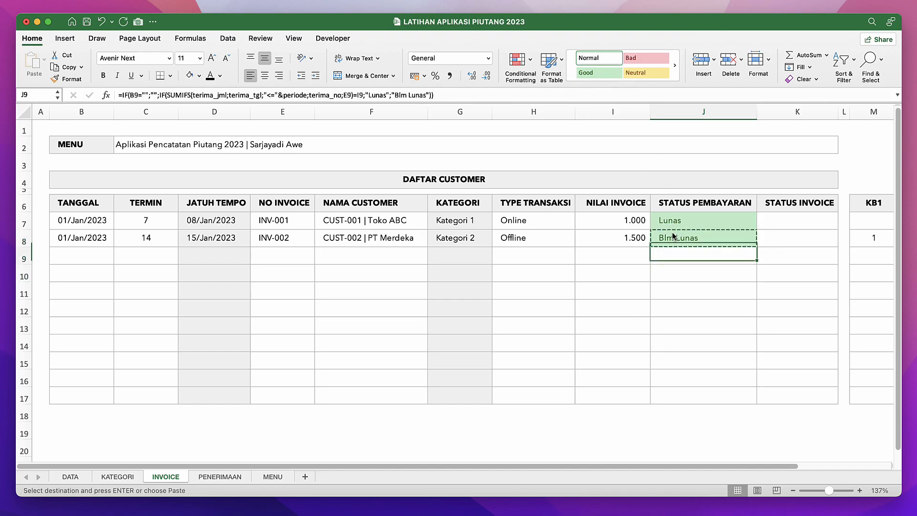
pyautogui.press('Down')
pyautogui.hotkey('shift', 'Down')
pyautogui.hotkey('shift', 'Down')
pyautogui.hotkey('shift', 'Down')
pyautogui.hotkey('shift', 'Down')
pyautogui.hotkey('shift', 'Down')
pyautogui.hotkey('shift', 'Down')
pyautogui.hotkey('shift', 'Down')
pyautogui.hotkey('shift', 'Down')
pyautogui.press('Return')
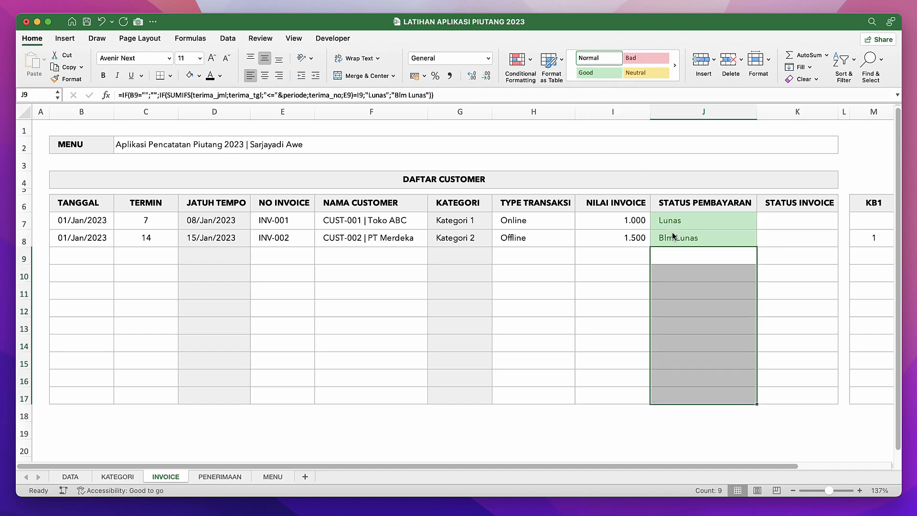
# Examine the conditional formatting rules that apply to J8.
pyautogui.click(673, 234)
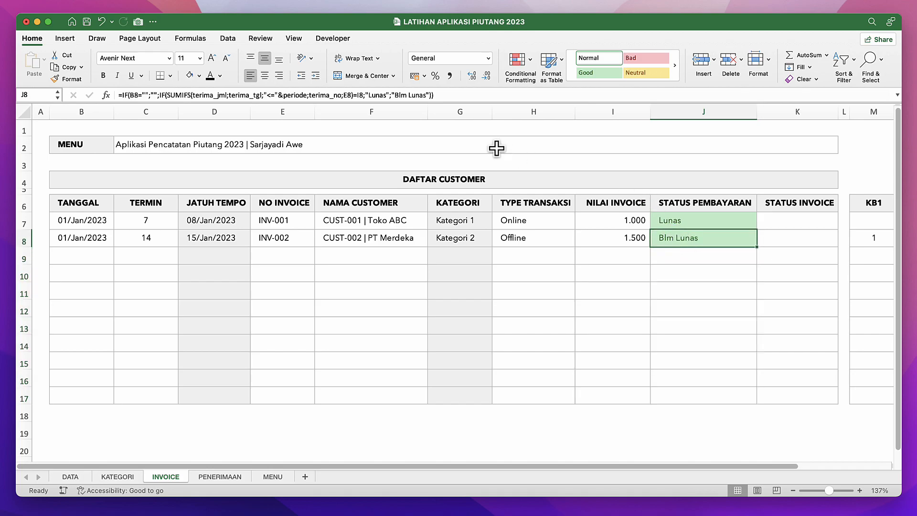
pyautogui.click(532, 66)
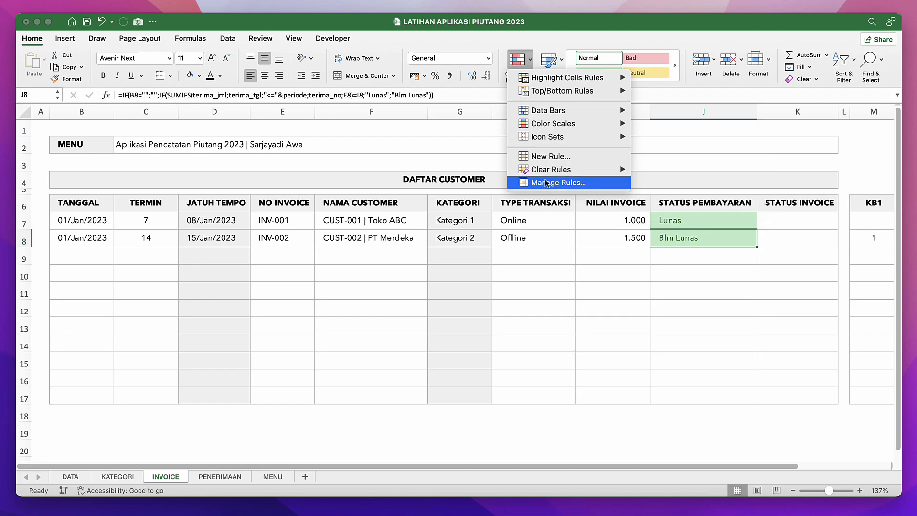
pyautogui.click(574, 183)
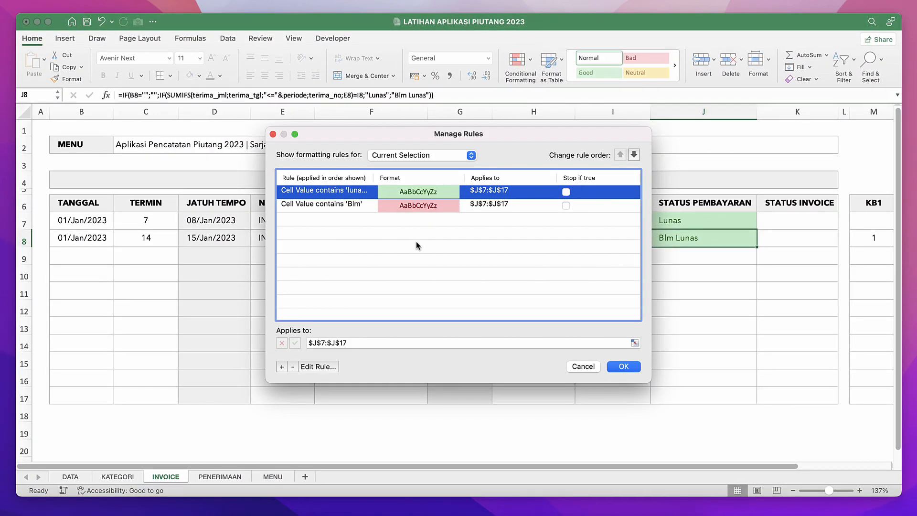
pyautogui.click(315, 205)
pyautogui.click(325, 193)
pyautogui.click(341, 209)
pyautogui.click(341, 194)
pyautogui.click(318, 366)
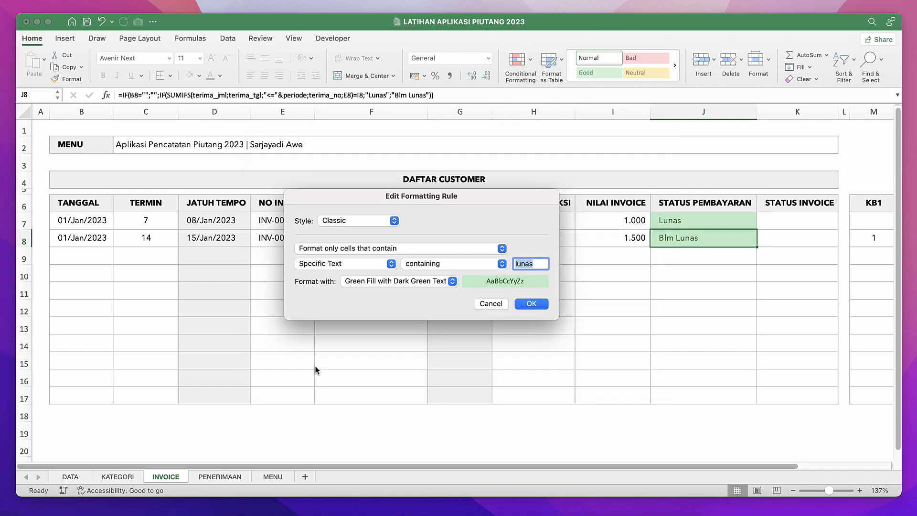
pyautogui.click(477, 264)
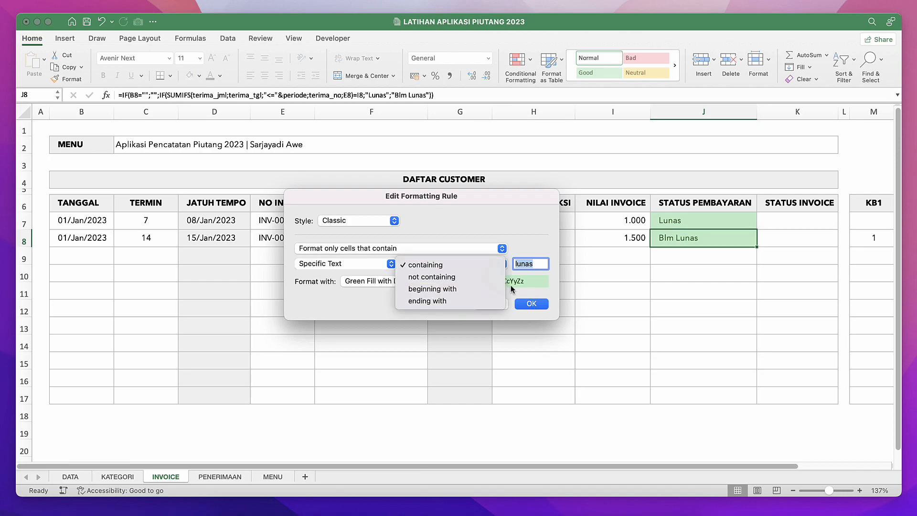
pyautogui.click(537, 294)
pyautogui.click(491, 304)
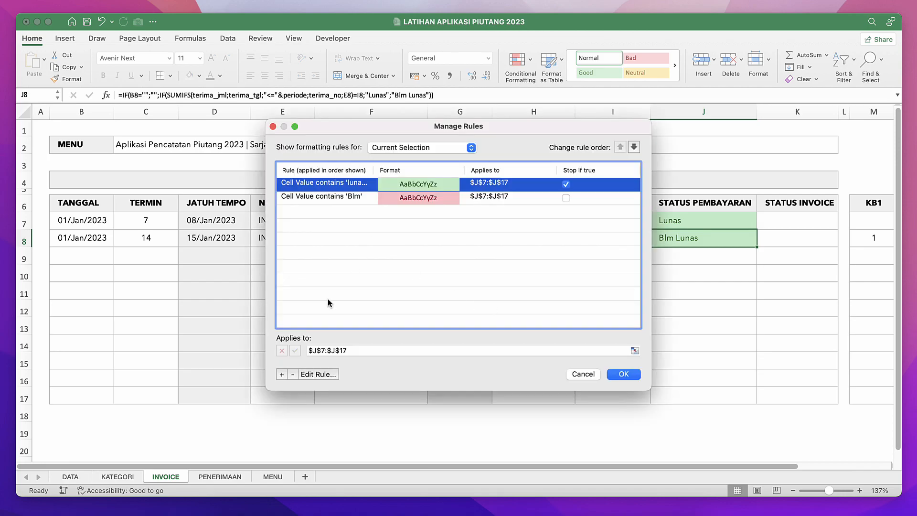
# Delete the conditional formatting rule for text containing "lunas" from J7:J17.
pyautogui.click(294, 375)
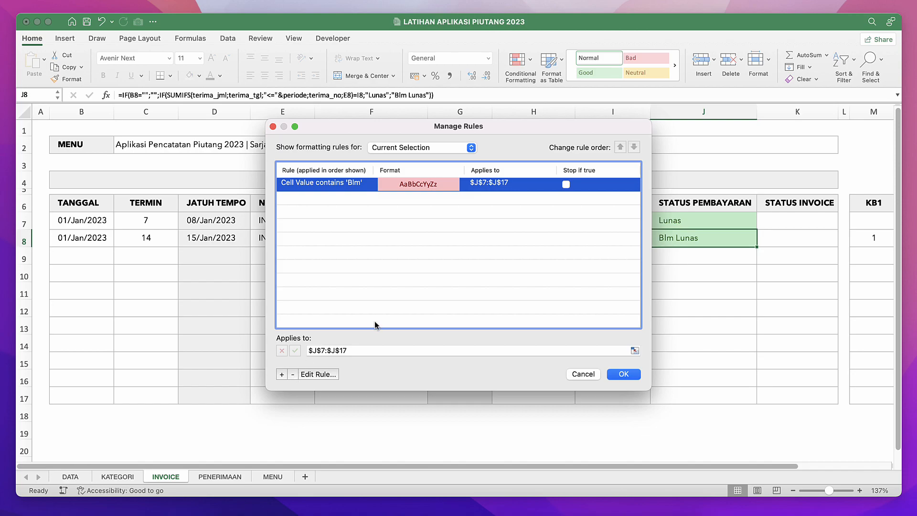
pyautogui.click(620, 376)
pyautogui.click(683, 295)
pyautogui.click(682, 223)
pyautogui.click(687, 236)
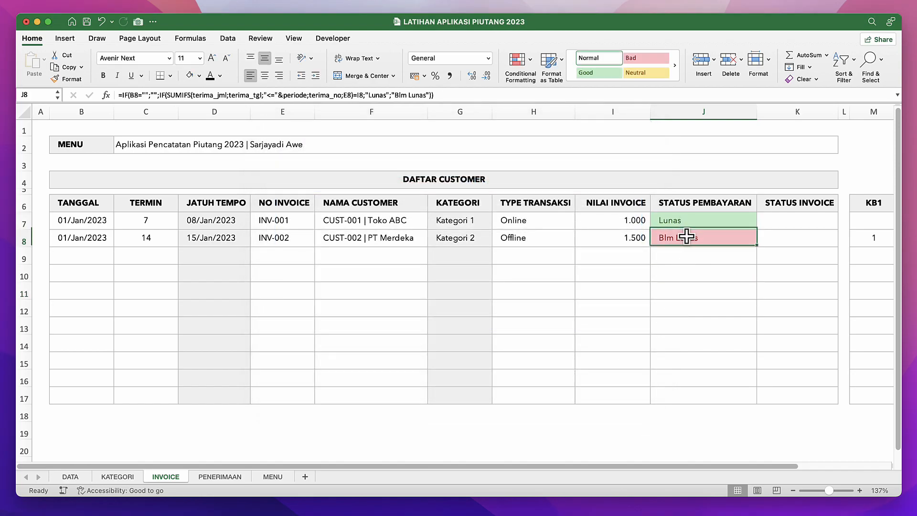
# Enter "Lunas" in J10 to test how the payment status column is coloured.
pyautogui.click(708, 221)
pyautogui.press('Down')
pyautogui.press('Down')
pyautogui.press('Down')
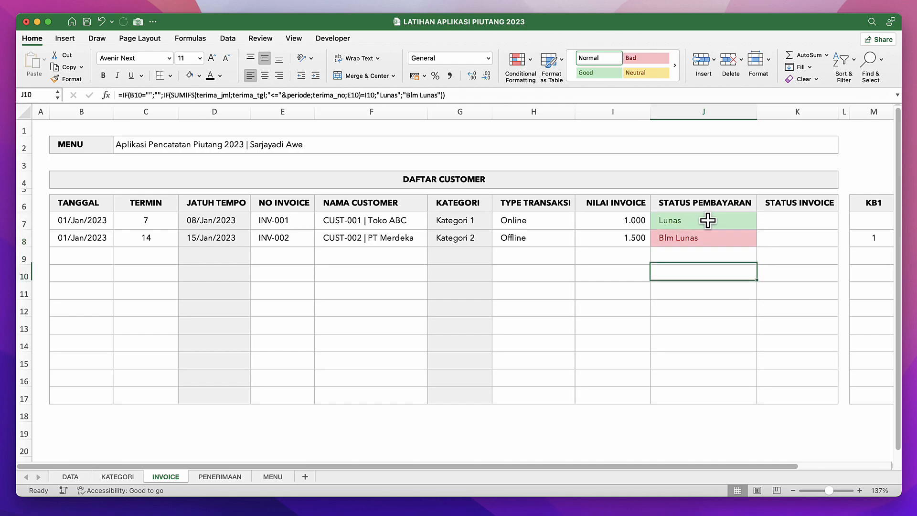
pyautogui.write('Lunas')
pyautogui.press('Return')
pyautogui.press('Up')
# Copy the payment status cell J7 down to J8:J17.
pyautogui.click(707, 220)
pyautogui.press('super+c')
pyautogui.press('Down')
pyautogui.hotkey('shift', 'Down')
pyautogui.hotkey('shift', 'Up')
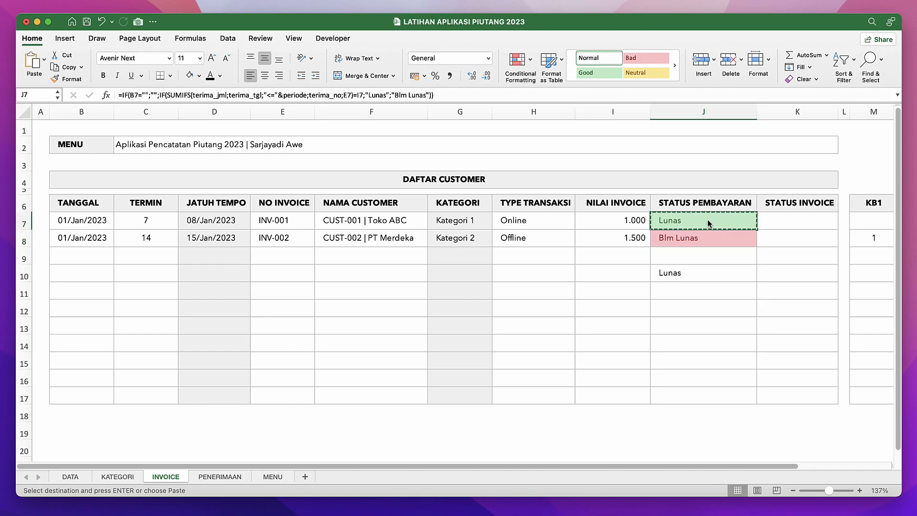
pyautogui.press('super+c')
pyautogui.press('Up')
pyautogui.press('Escape')
pyautogui.press('Down')
pyautogui.press('Up')
pyautogui.press('super+c')
pyautogui.press('Down')
pyautogui.hotkey('shift', 'Down')
pyautogui.hotkey('shift', 'Down')
pyautogui.hotkey('shift', 'Down')
pyautogui.hotkey('shift', 'Down')
pyautogui.hotkey('shift', 'Down')
pyautogui.hotkey('shift', 'Down')
pyautogui.hotkey('shift', 'Down')
pyautogui.hotkey('shift', 'Down')
pyautogui.hotkey('shift', 'Down')
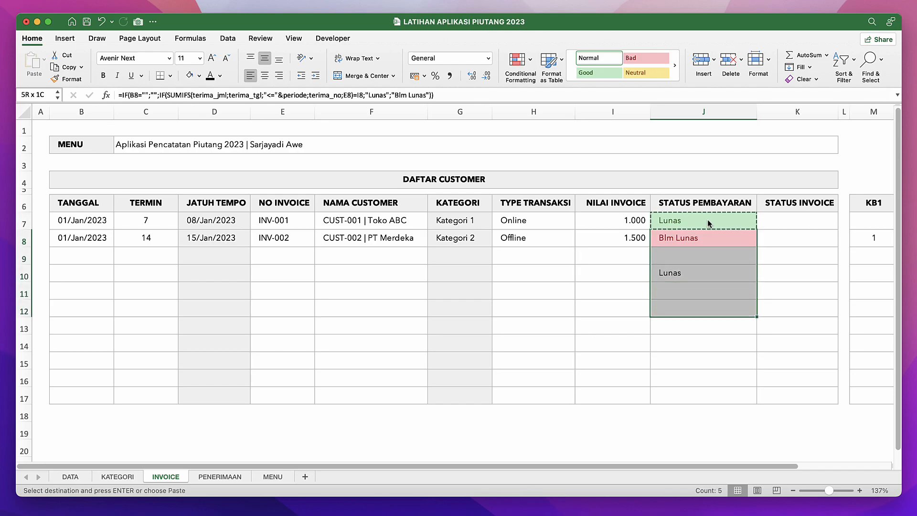
pyautogui.press('Return')
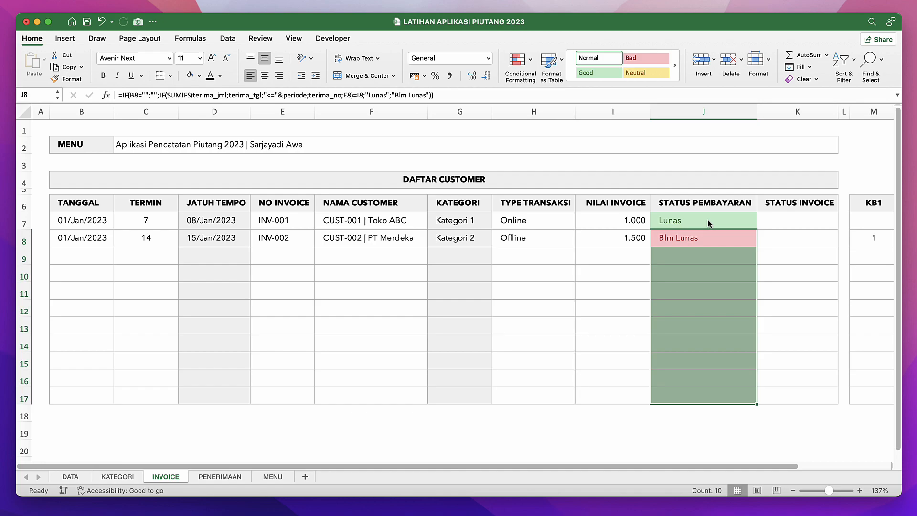
# Examine the conditional formatting colours and formulas of the payment status cells below J7.
pyautogui.press('Down')
pyautogui.press('Down')
pyautogui.press('Down')
pyautogui.press('Down')
pyautogui.press('Down')
pyautogui.press('Down')
pyautogui.press('Down')
pyautogui.press('Down')
pyautogui.press('Up')
pyautogui.press('Up')
pyautogui.press('Up')
pyautogui.press('Up')
pyautogui.press('Up')
pyautogui.press('Up')
pyautogui.press('Up')
pyautogui.press('Up')
pyautogui.press('Up')
pyautogui.press('Up')
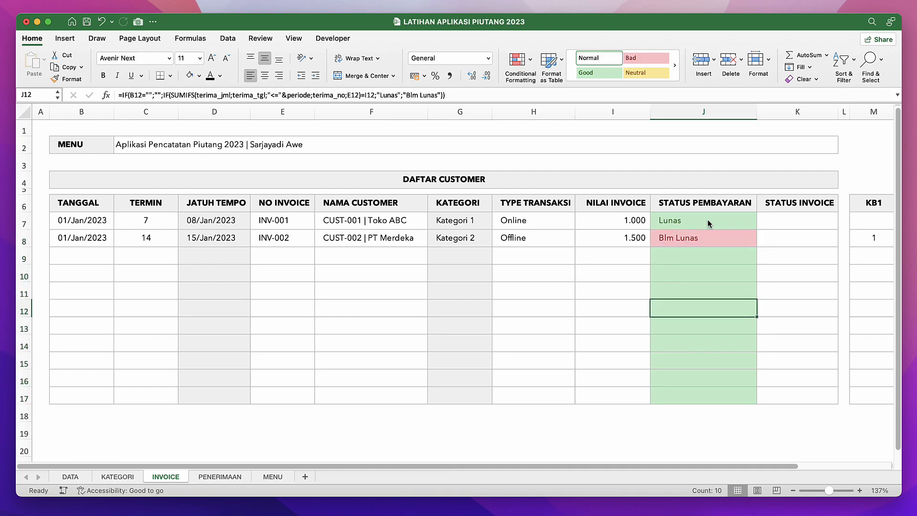
pyautogui.press('Down')
pyautogui.press('Down')
pyautogui.press('Down')
pyautogui.press('Up')
pyautogui.press('Up')
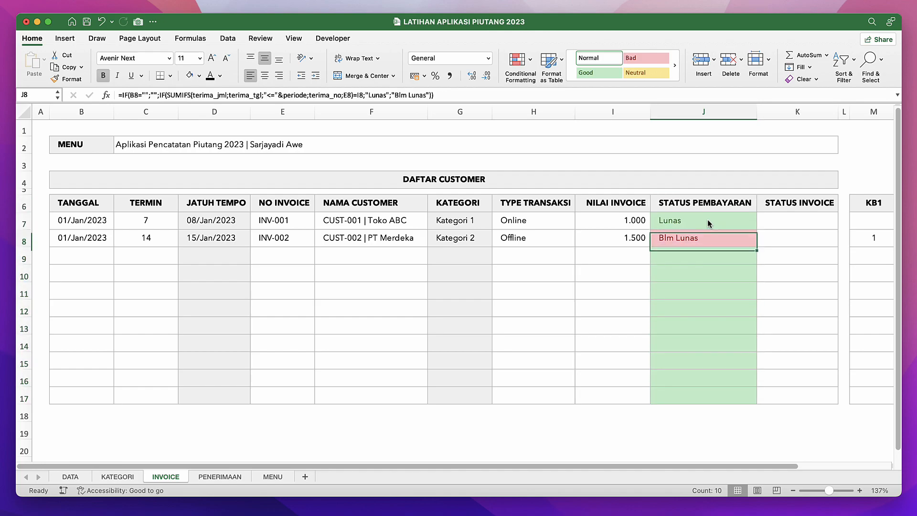
pyautogui.press('Down')
pyautogui.press('Down')
pyautogui.press('Down')
pyautogui.press('Up')
pyautogui.press('Up')
pyautogui.press('Up')
pyautogui.press('Down')
pyautogui.press('Down')
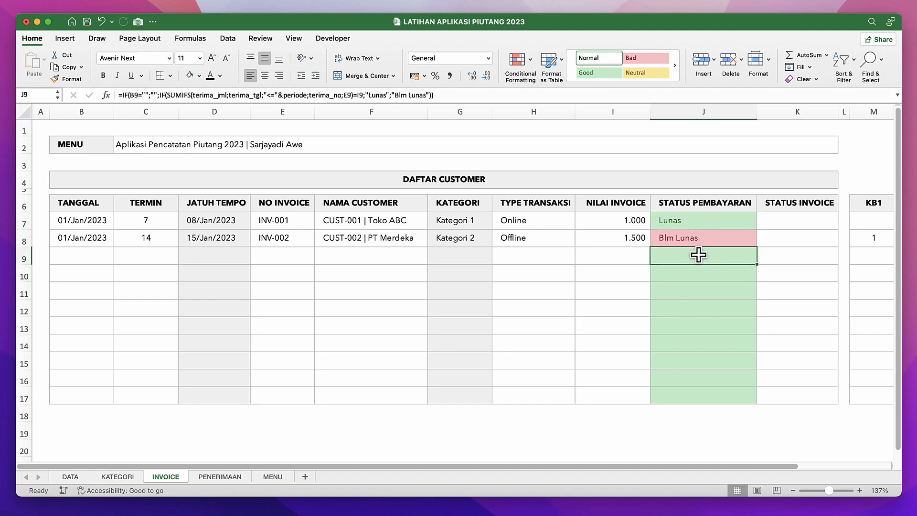
# Test the colouring by entering "Blm Lunas" in J9, and clear the cell again.
pyautogui.write('L')
pyautogui.press('BackSpace')
pyautogui.write('Blm')
pyautogui.press('Return')
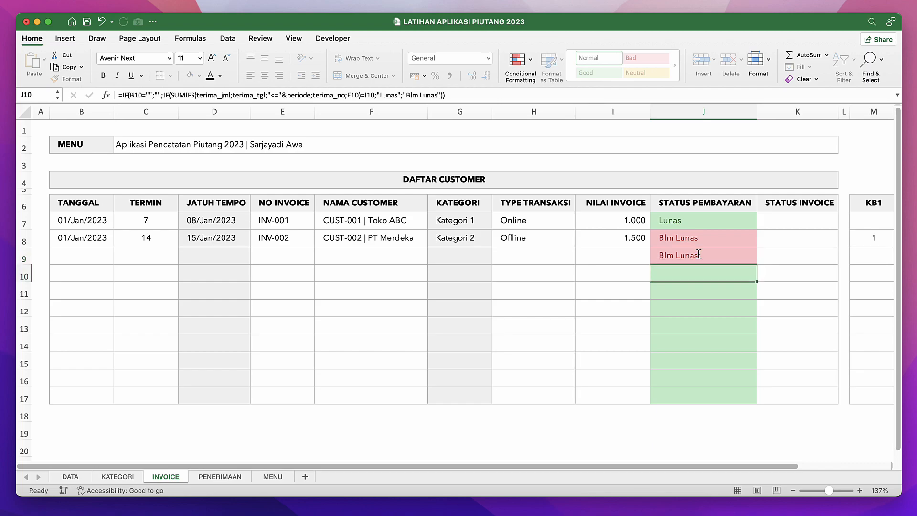
pyautogui.press('Up')
pyautogui.press('BackSpace')
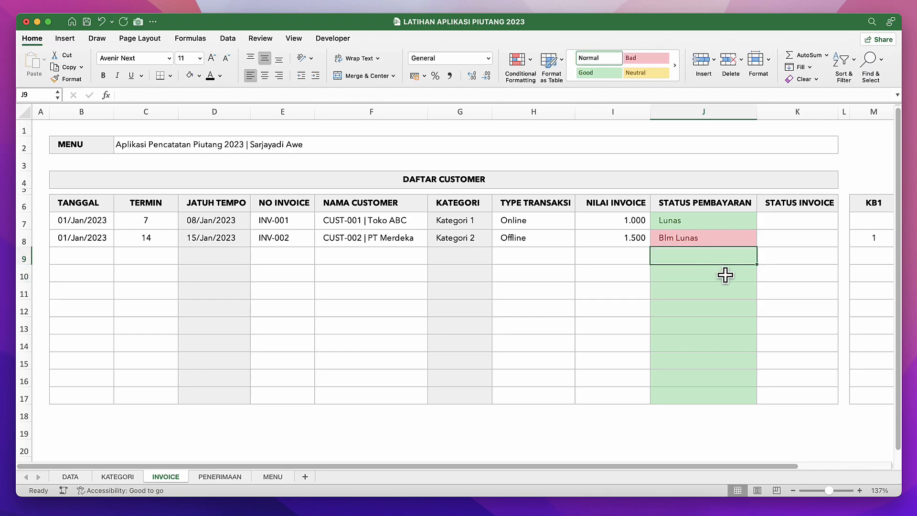
# Switch to the APLIKASI PIUTANG 2023 workbook and examine its STATUS INVOICE formulas in K9 and K10.
pyautogui.click(720, 286)
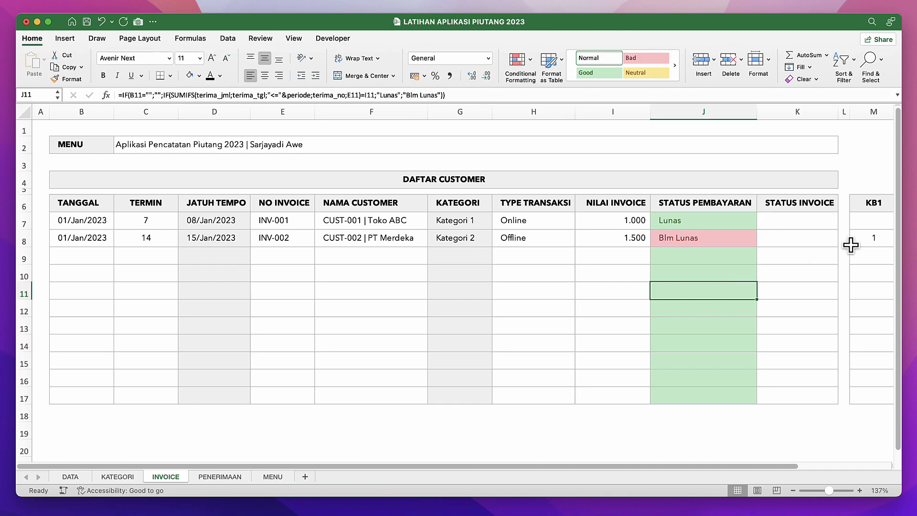
pyautogui.click(790, 234)
pyautogui.click(792, 218)
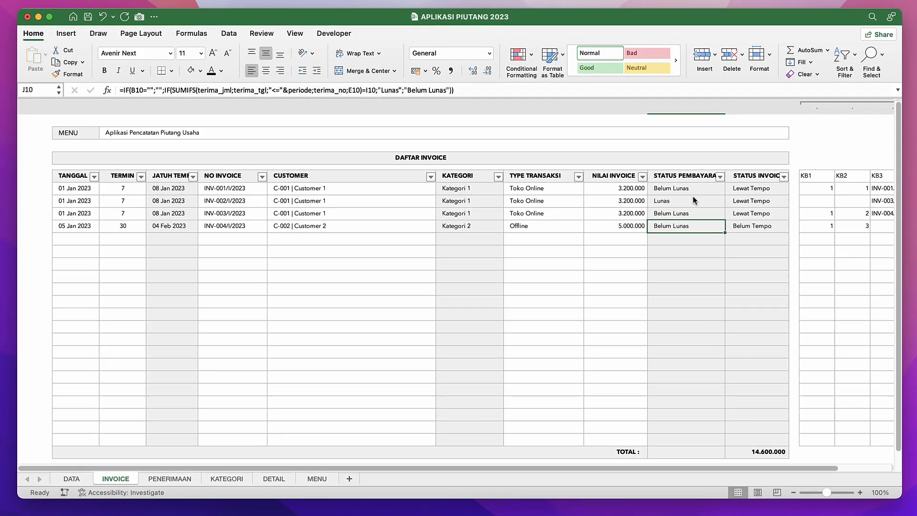
pyautogui.click(757, 202)
pyautogui.click(756, 214)
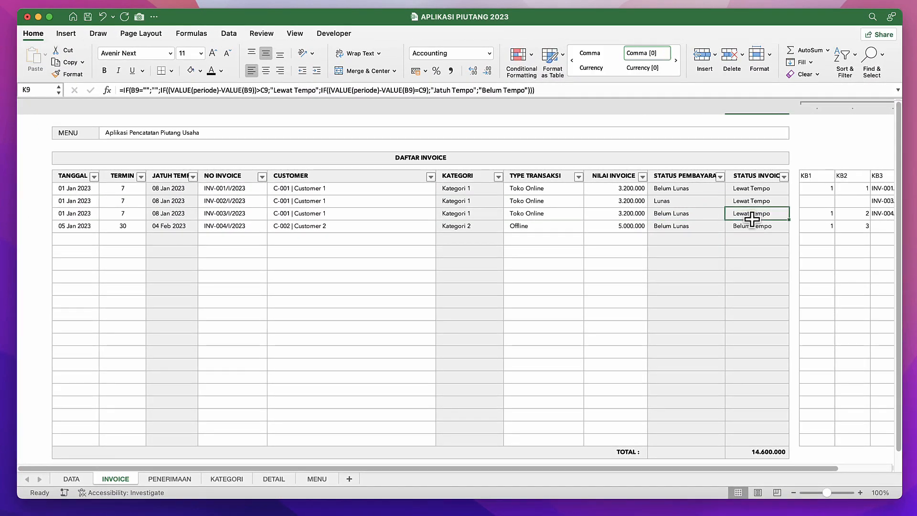
pyautogui.click(744, 227)
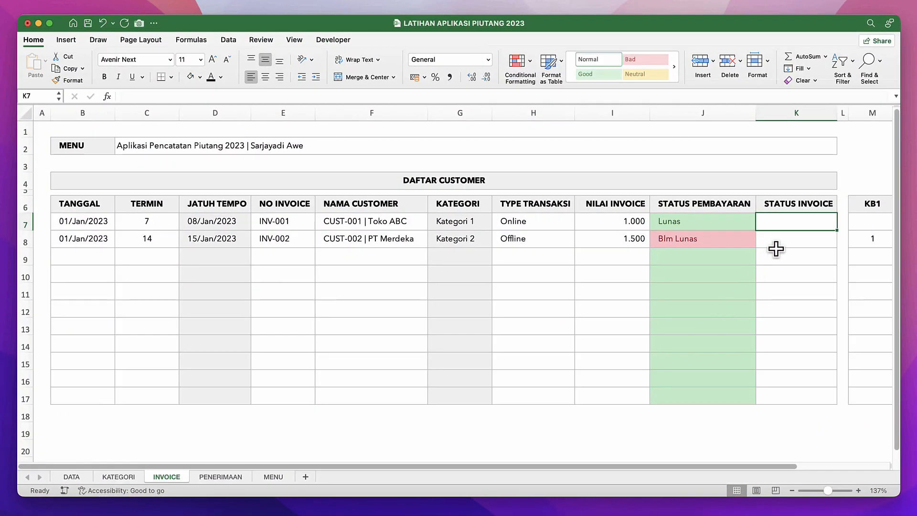
# Return to the LATIHAN APLIKASI PIUTANG 2023 workbook and examine the TANGGAL, TERMIN and JATUH TEMPO cells in row 7.
pyautogui.click(366, 243)
pyautogui.click(213, 225)
pyautogui.click(101, 227)
pyautogui.click(163, 227)
pyautogui.click(229, 226)
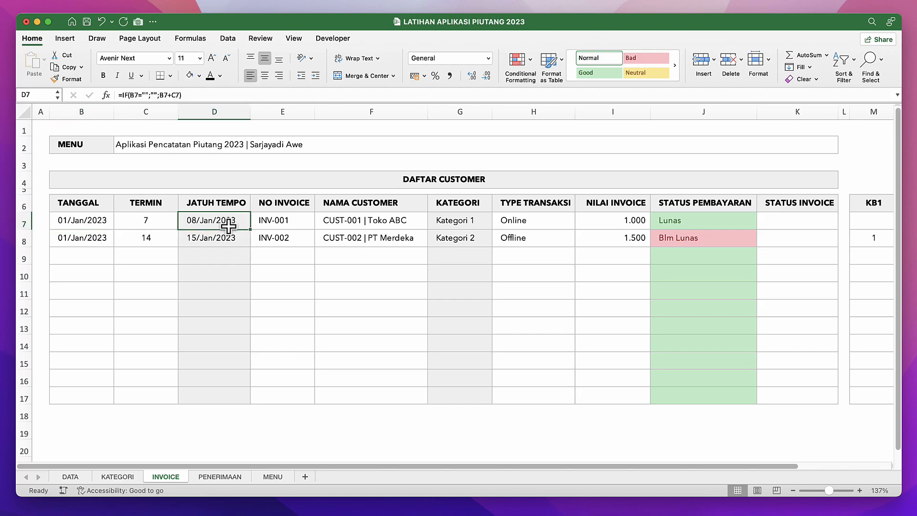
pyautogui.click(209, 203)
pyautogui.click(212, 219)
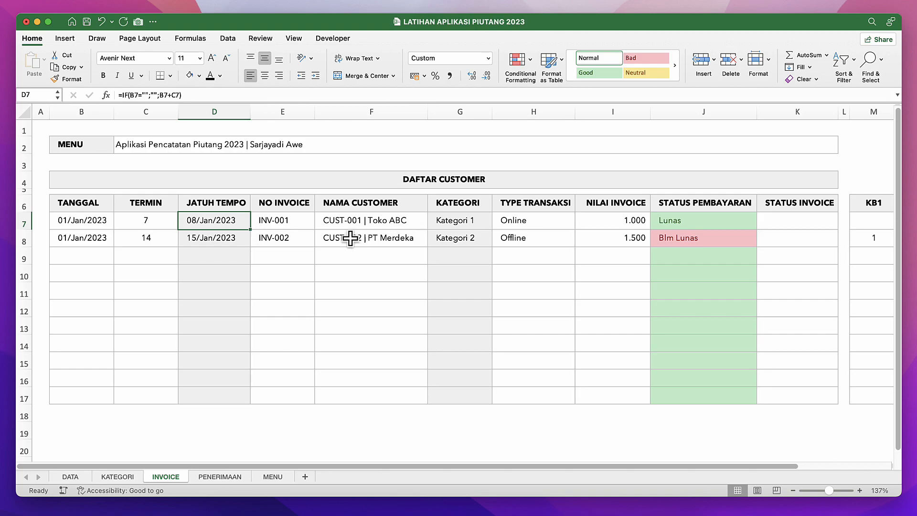
# Switch to the APLIKASI PIUTANG 2023 workbook and study the STATUS INVOICE formula in K7.
pyautogui.hotkey('ctrl', 'Down')
pyautogui.click(648, 201)
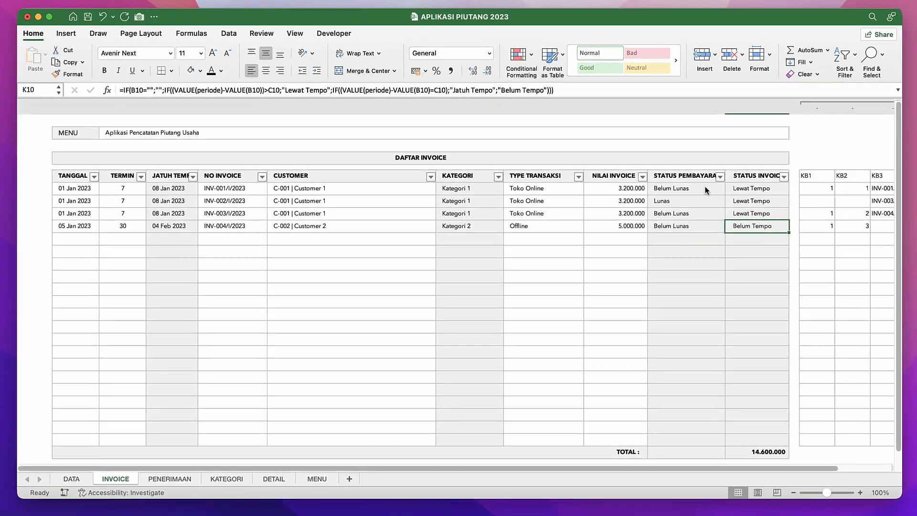
pyautogui.click(757, 189)
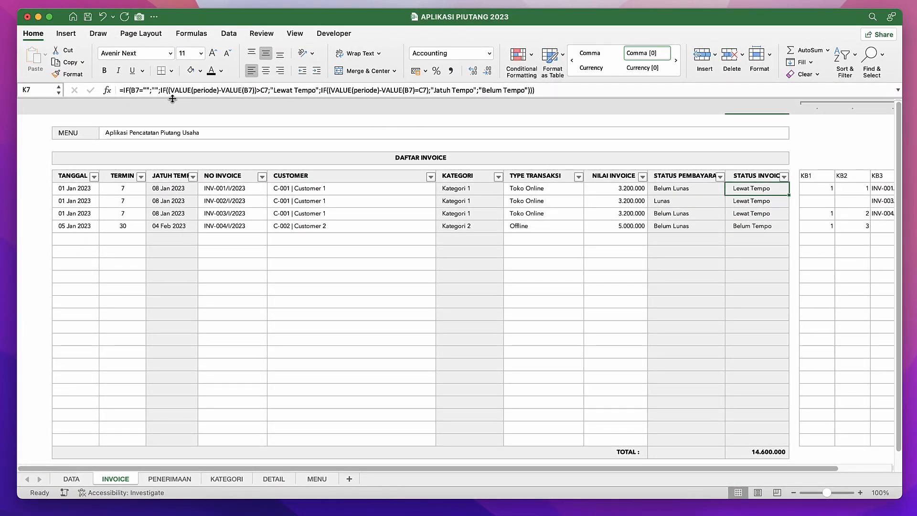
pyautogui.click(234, 90)
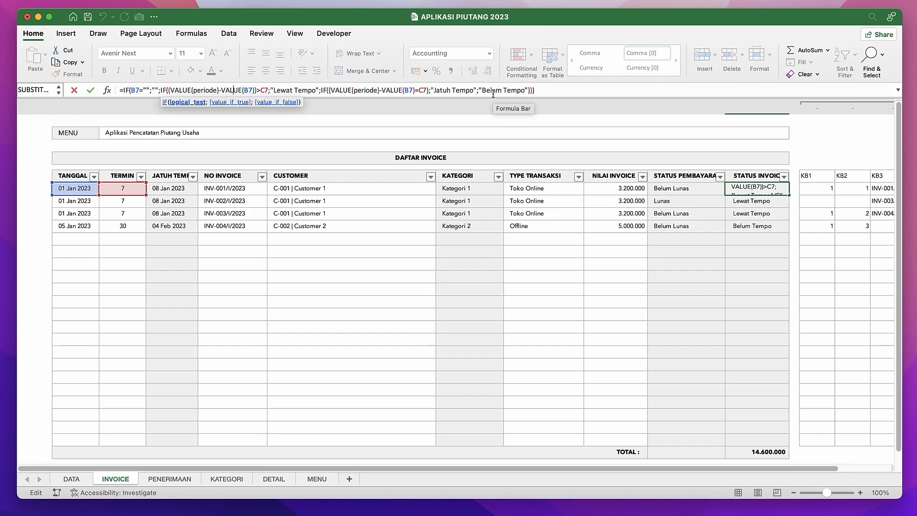
pyautogui.press('Return')
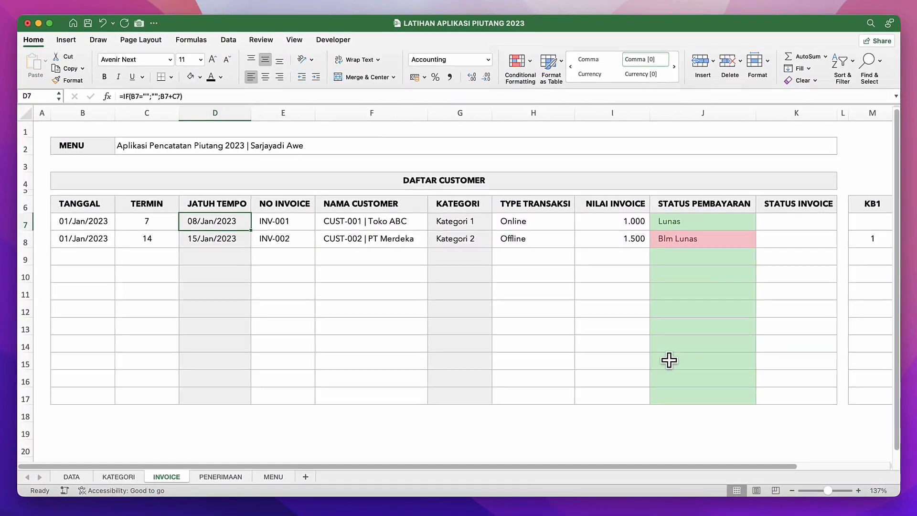
# In K7 of the LATIHAN APLIKASI PIUTANG 2023 INVOICE sheet, begin the STATUS INVOICE formula with =IF(B7="";"";.
pyautogui.click(788, 224)
pyautogui.write('=if')
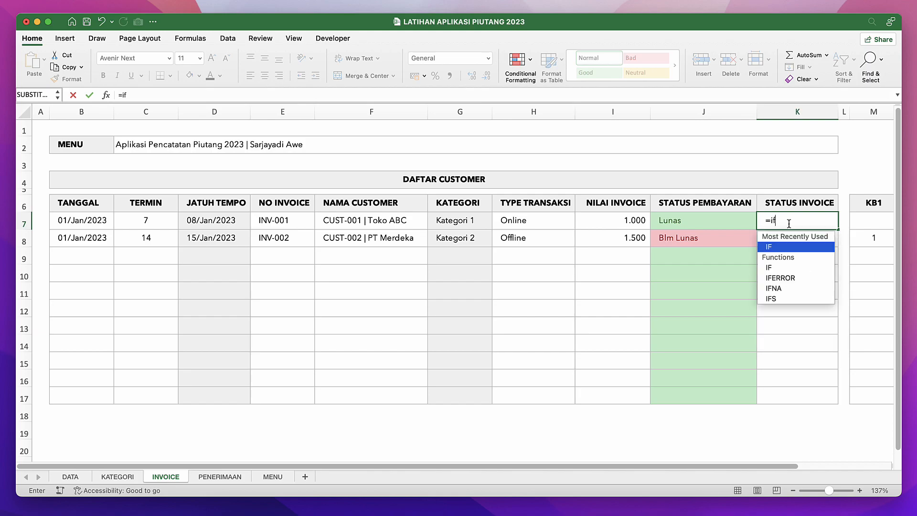
pyautogui.write('(')
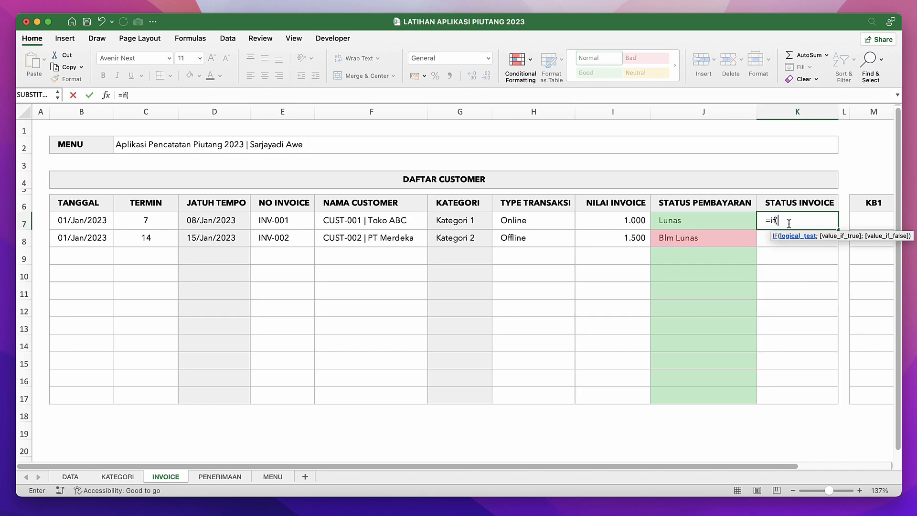
pyautogui.click(90, 222)
pyautogui.write('=')
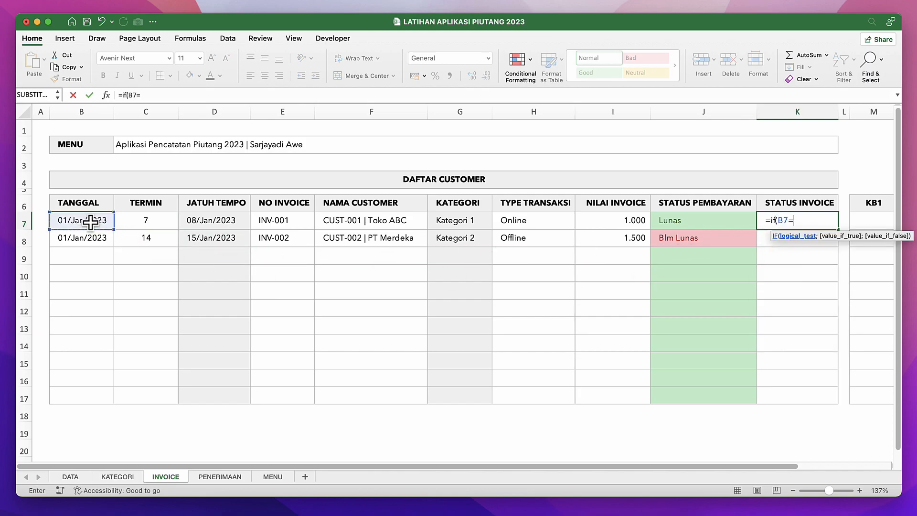
pyautogui.write('"";"";')
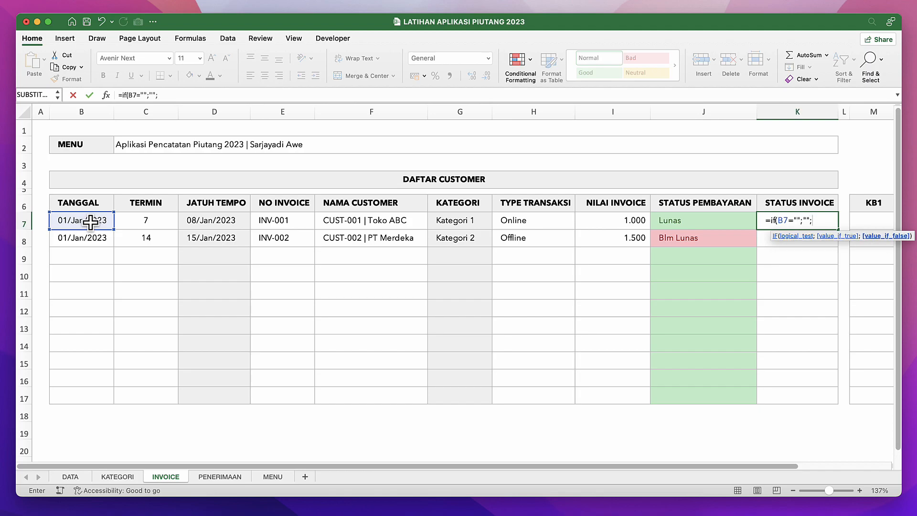
pyautogui.write('i')
# Continue the STATUS INVOICE formula in K7 with a nested IF whose test starts with VALUE(periode).
pyautogui.press('BackSpace')
pyautogui.write('if(')
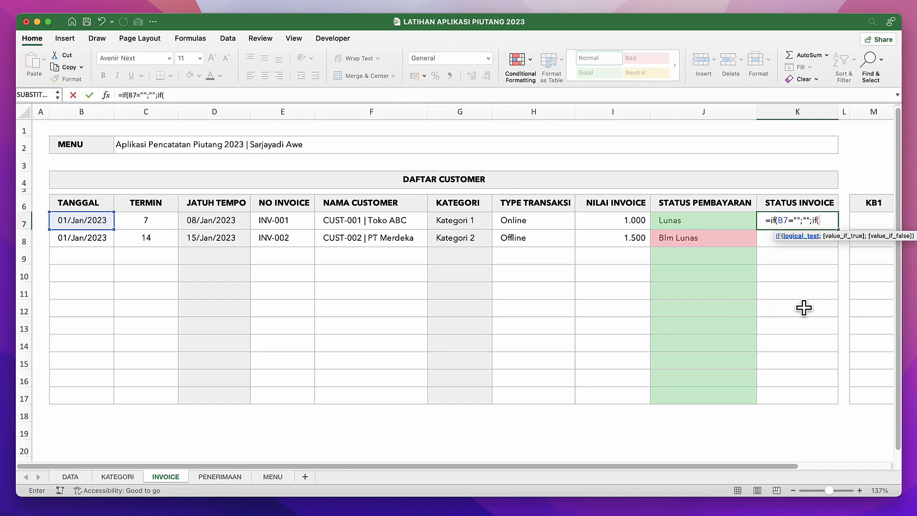
pyautogui.write('value')
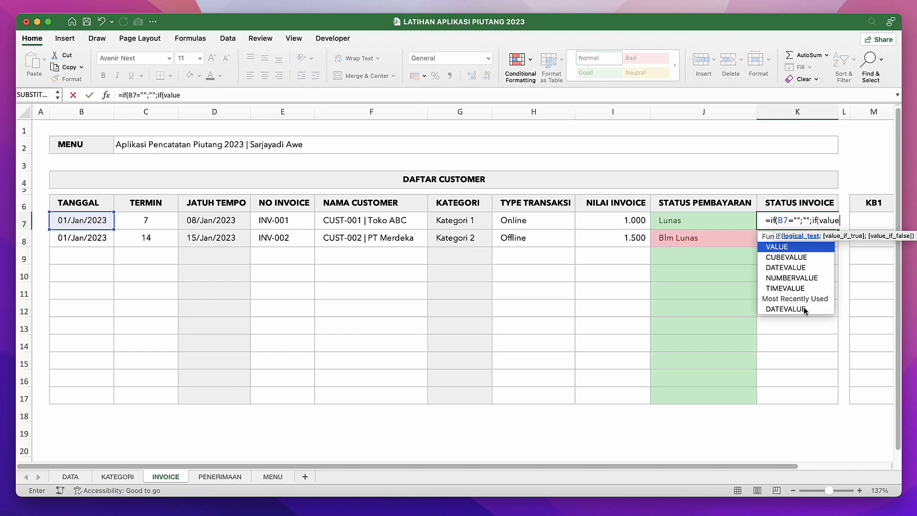
pyautogui.press('Tab')
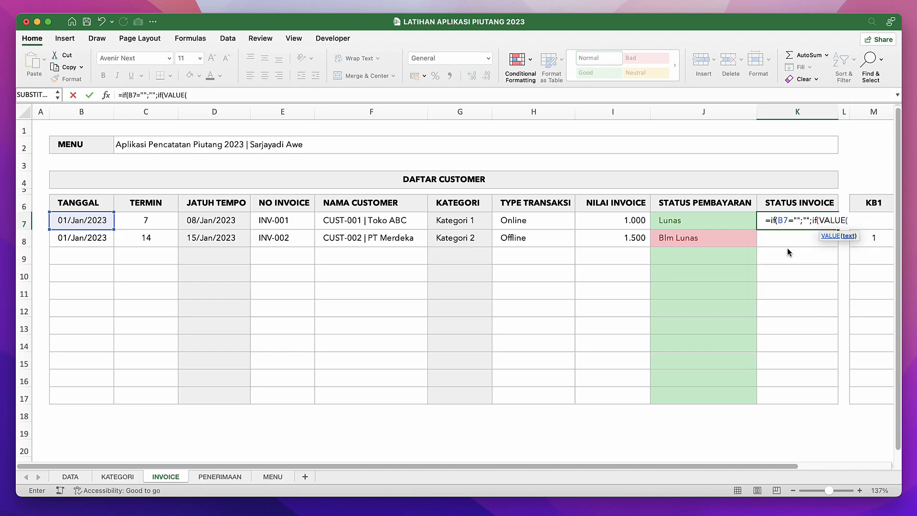
pyautogui.write('periode)')
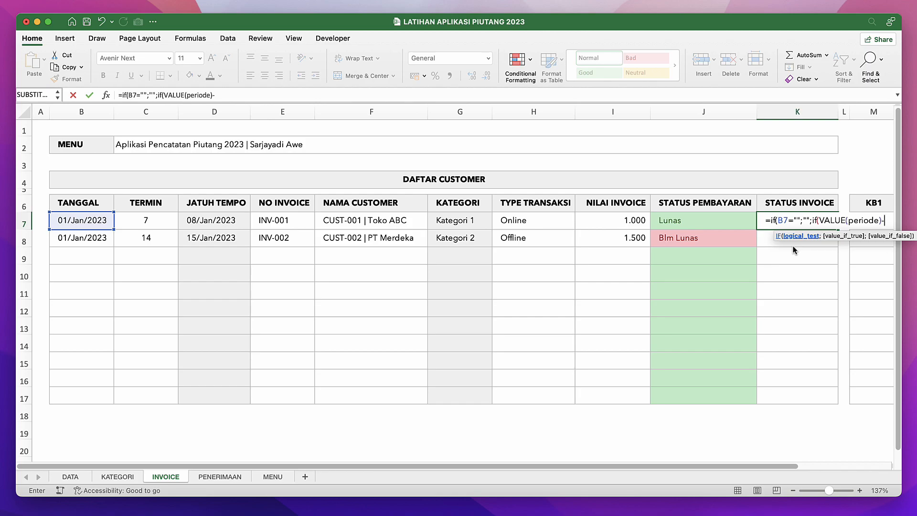
pyautogui.write('-value')
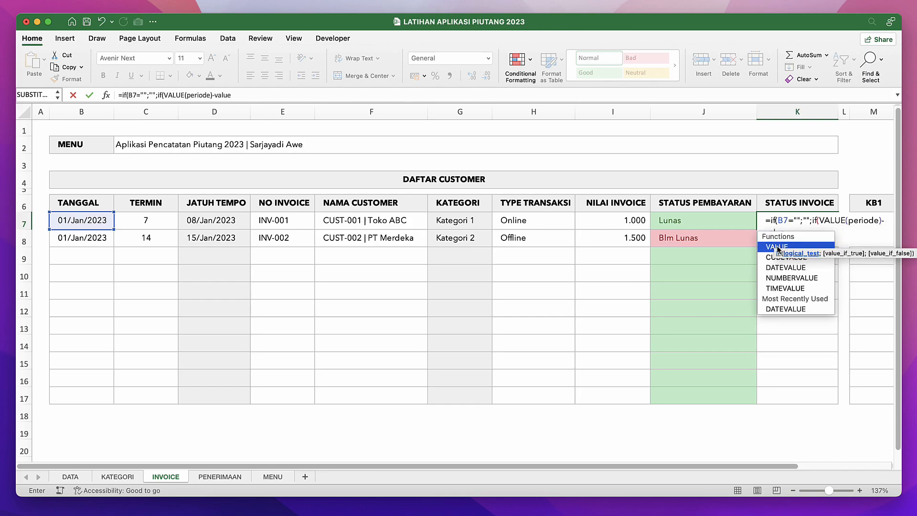
# Complete the nested IF test in K7 by subtracting VALUE(B7) and requiring the difference to be greater than C7.
pyautogui.doubleClick(777, 246)
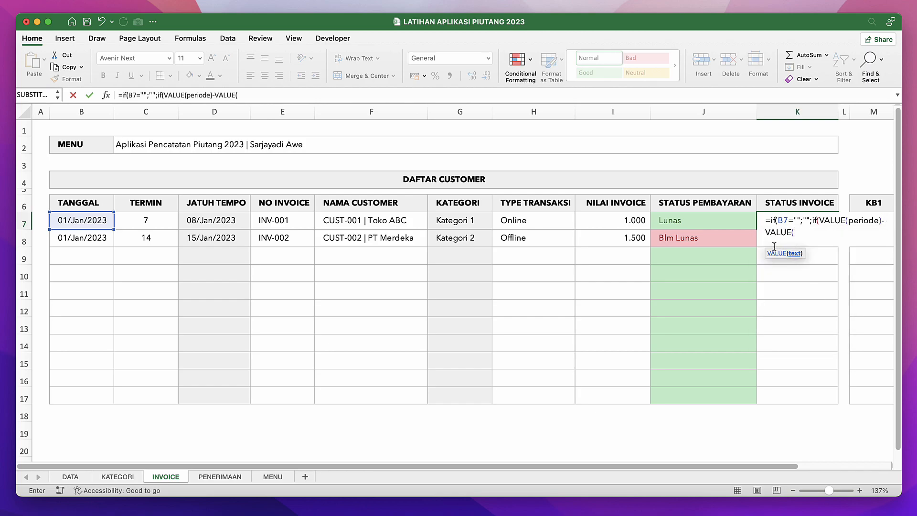
pyautogui.click(76, 221)
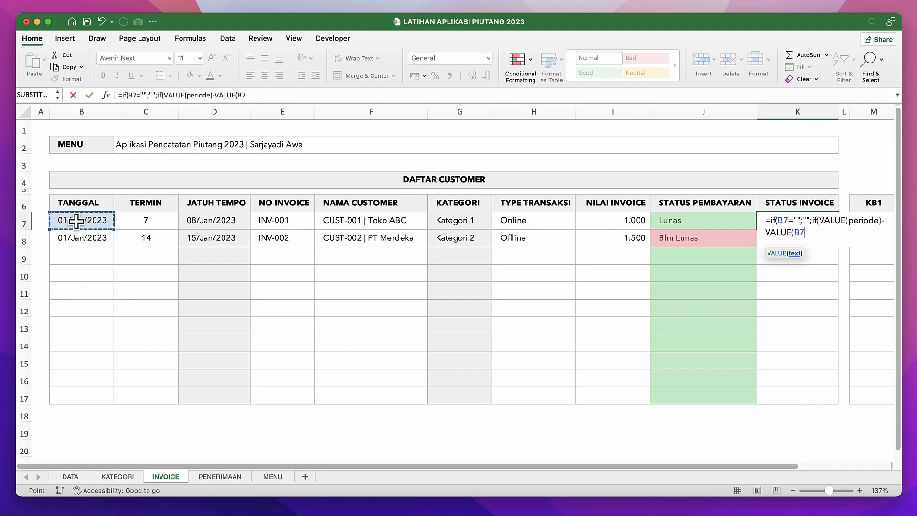
pyautogui.write(')')
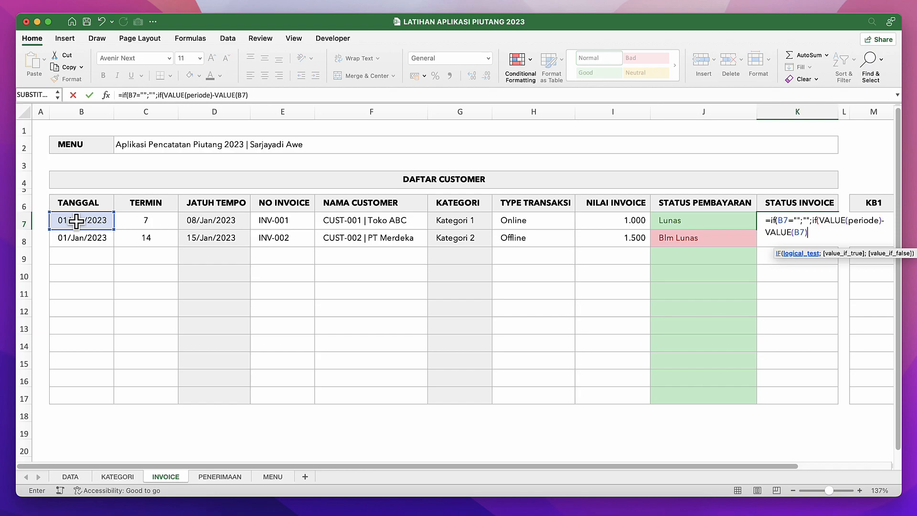
pyautogui.write('>')
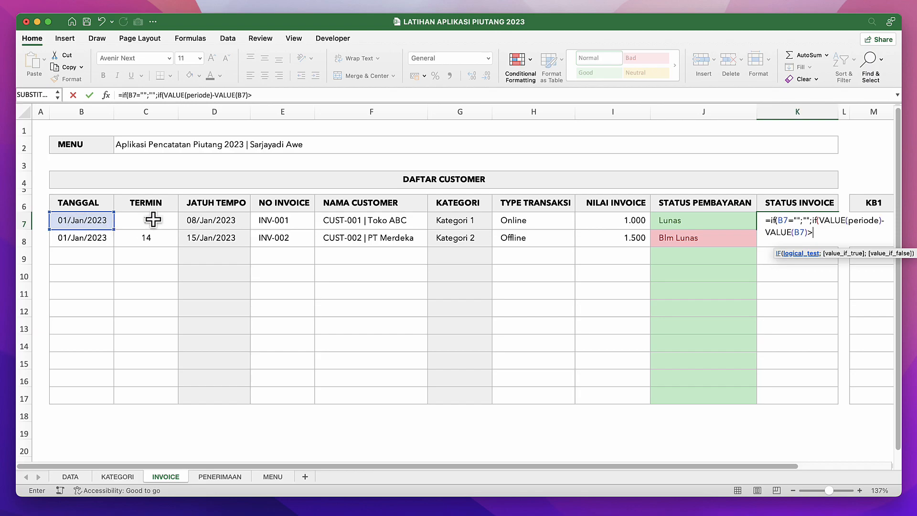
pyautogui.click(153, 220)
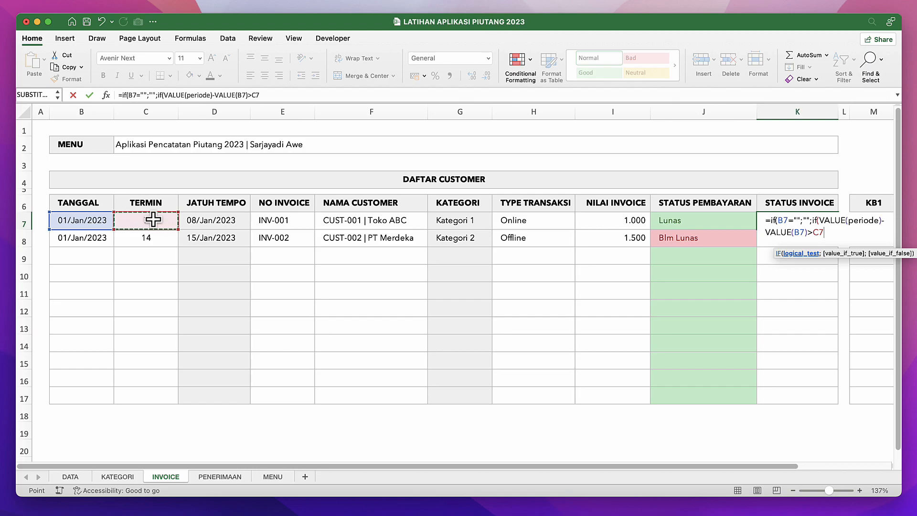
# Give "Lewat Tempo" as the value when the K7 test against C7 is true.
pyautogui.write(';"')
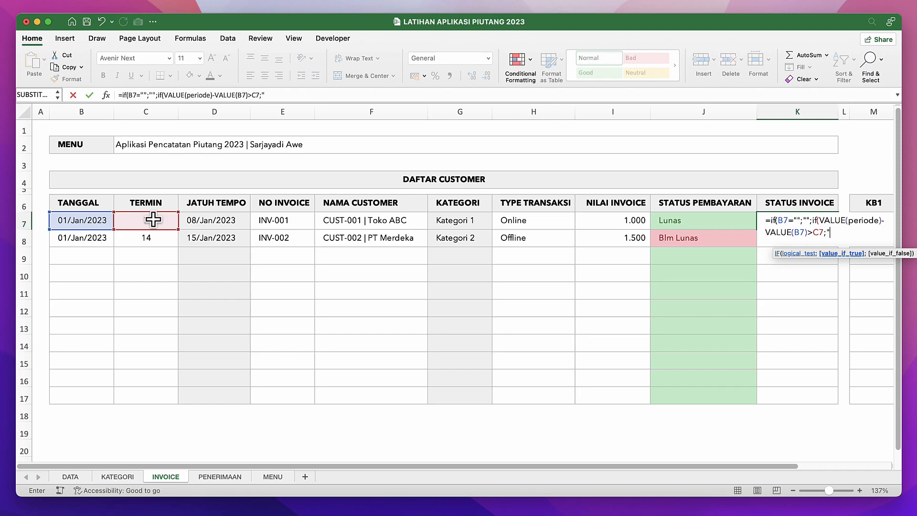
pyautogui.write('Lewat Tempo";')
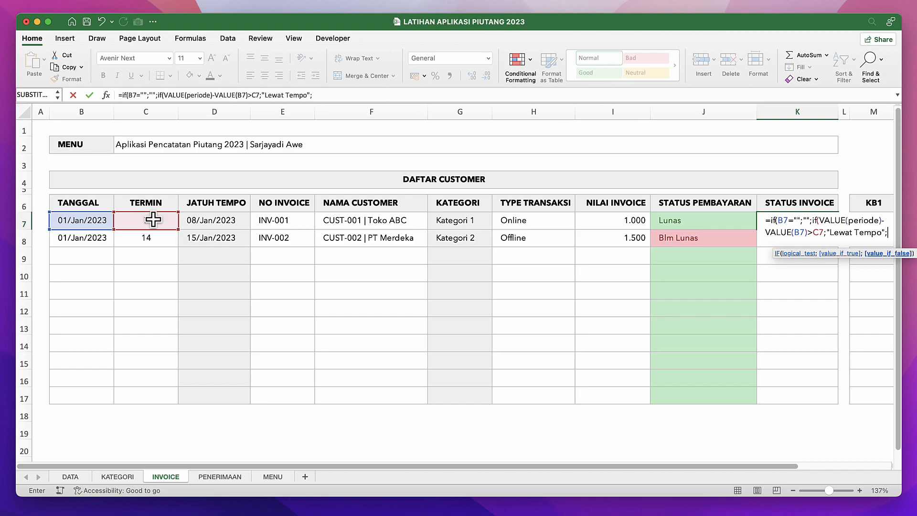
pyautogui.write('if(')
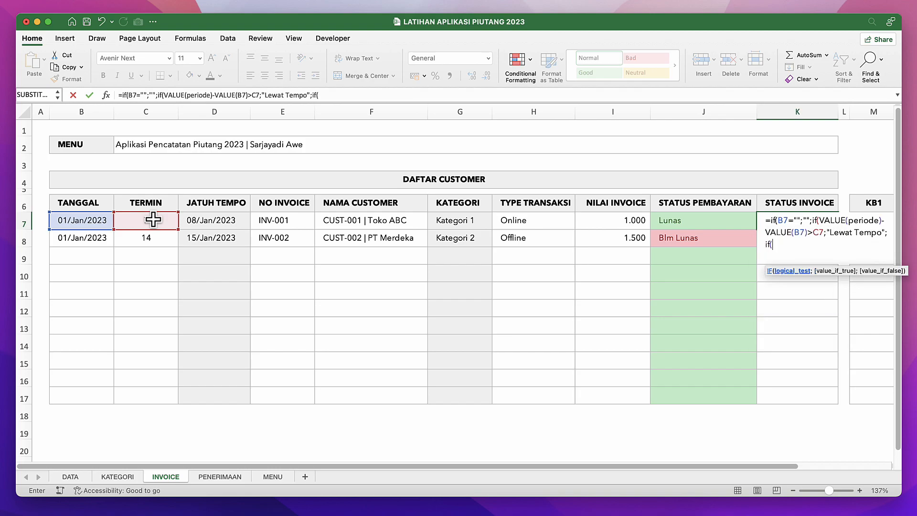
pyautogui.write('valu')
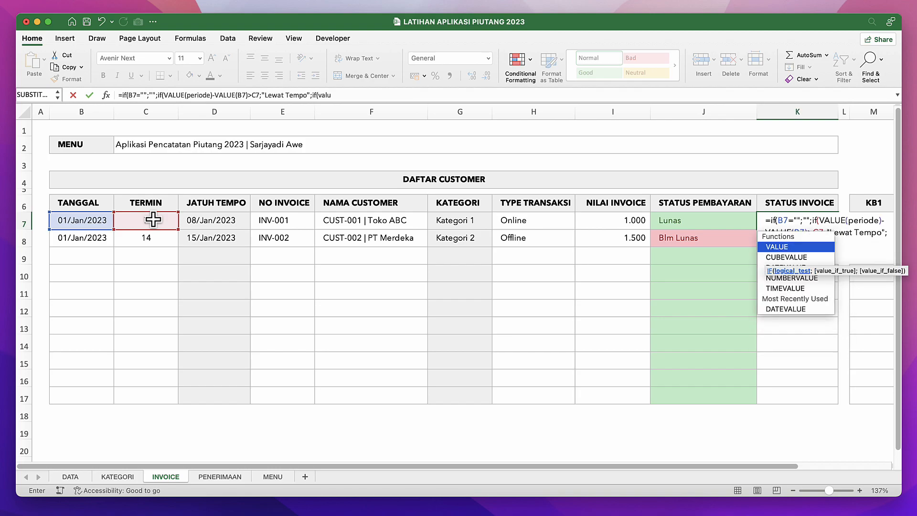
# Add a third nested IF as the false value in K7, starting its test with VALUE(periode)-.
pyautogui.press('Tab')
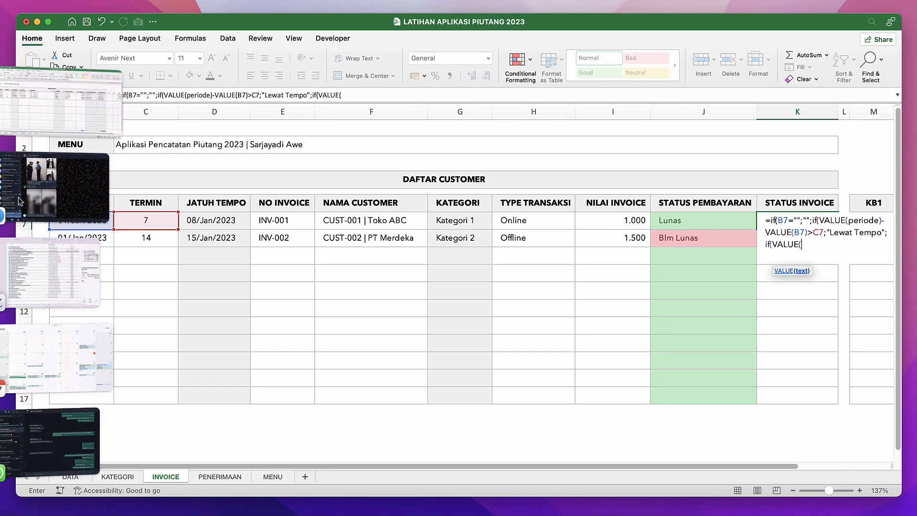
pyautogui.write('peri')
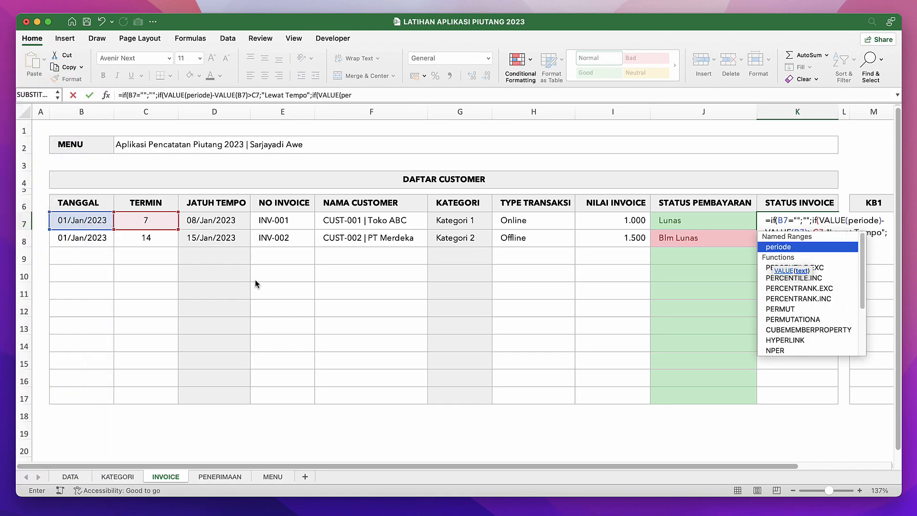
pyautogui.write('ode')
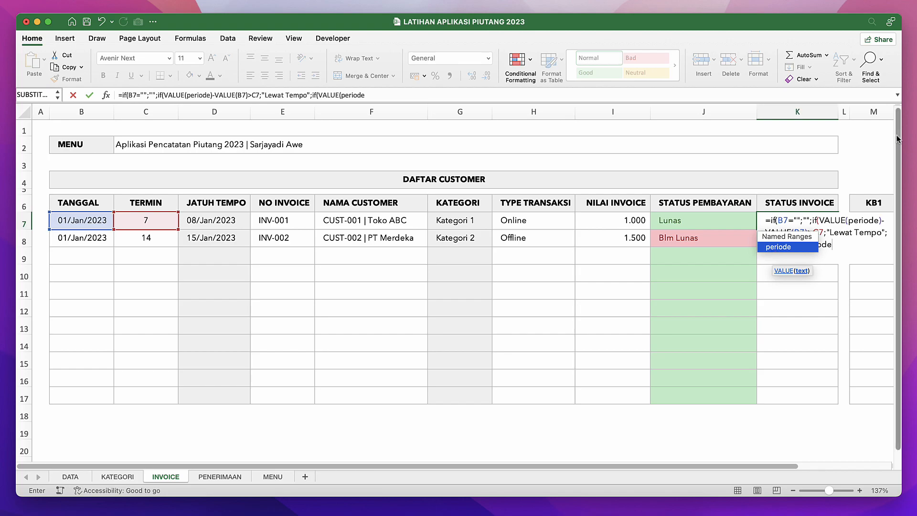
pyautogui.write(')-')
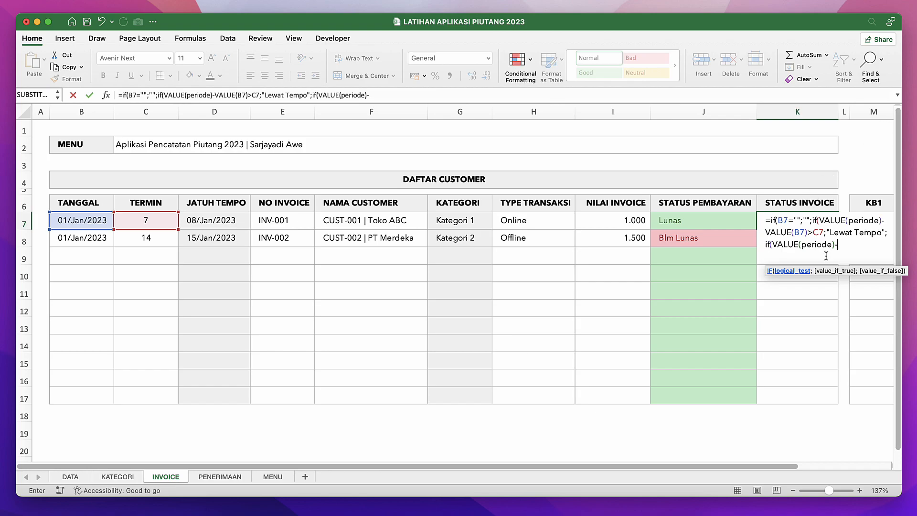
# Complete the third IF test in K7 with VALUE(B7)=C7.
pyautogui.click(86, 220)
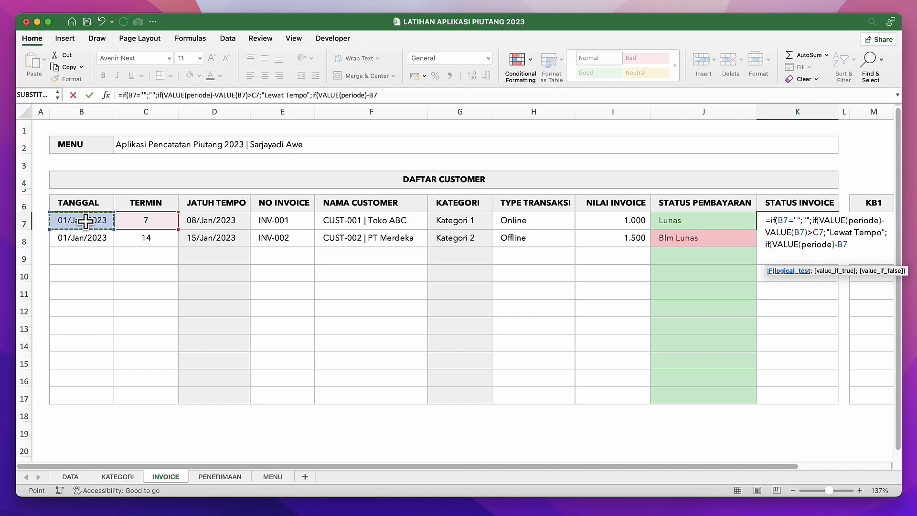
pyautogui.press('BackSpace')
pyautogui.press('BackSpace')
pyautogui.write('val')
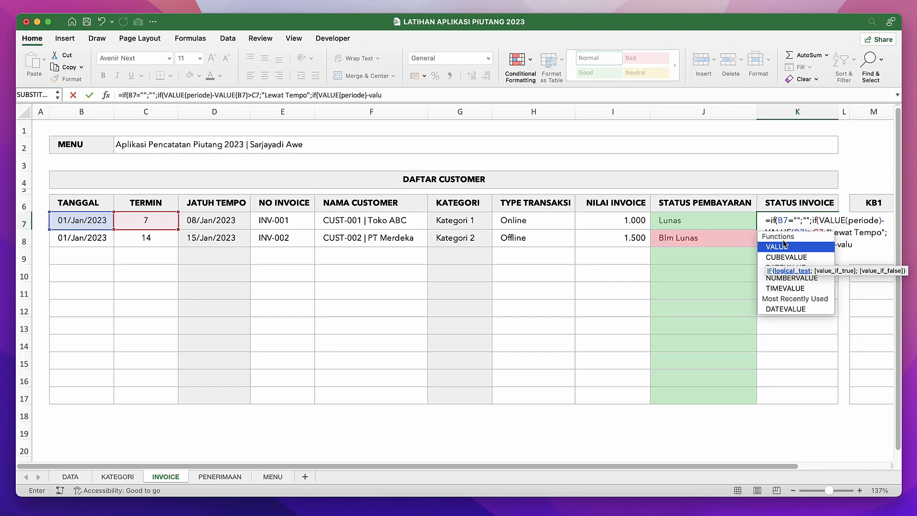
pyautogui.write('u')
pyautogui.doubleClick(779, 246)
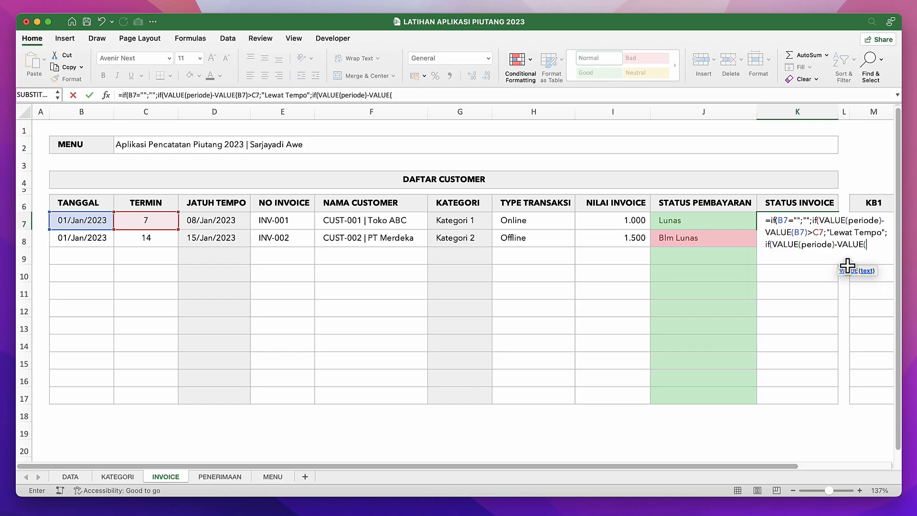
pyautogui.click(84, 219)
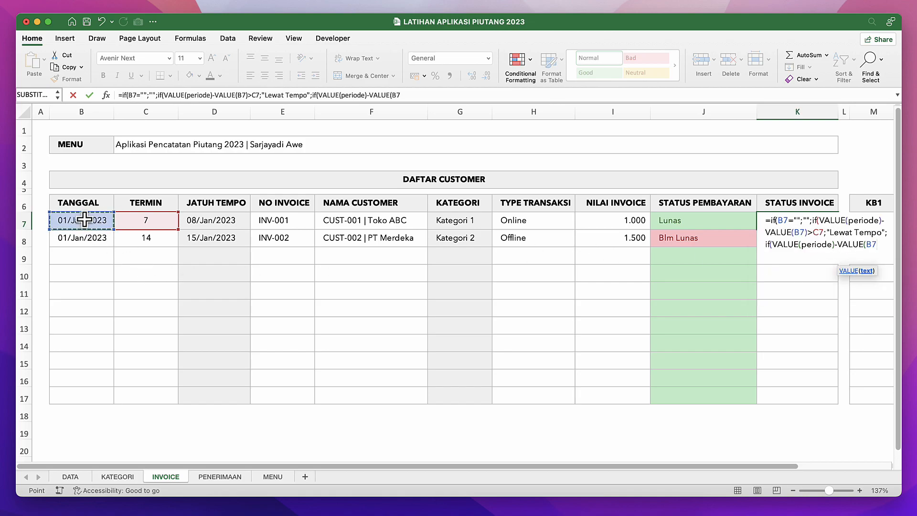
pyautogui.write(')=')
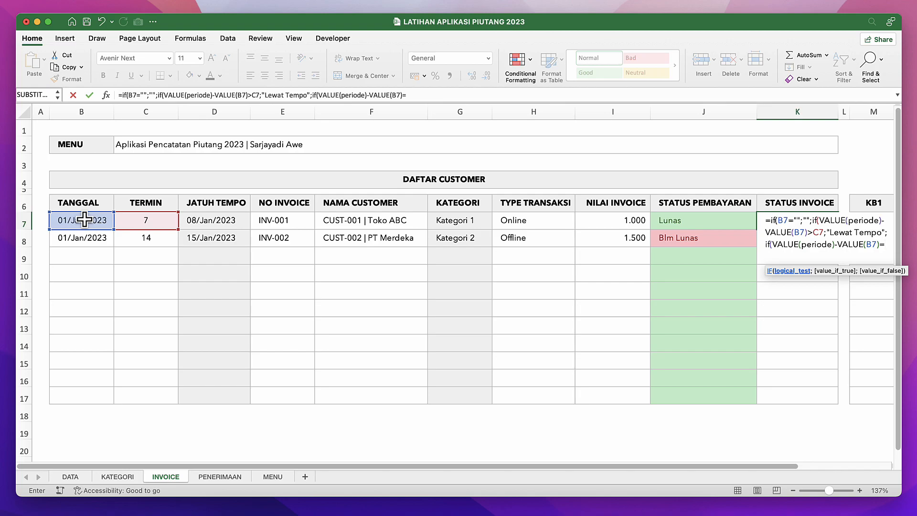
pyautogui.click(155, 221)
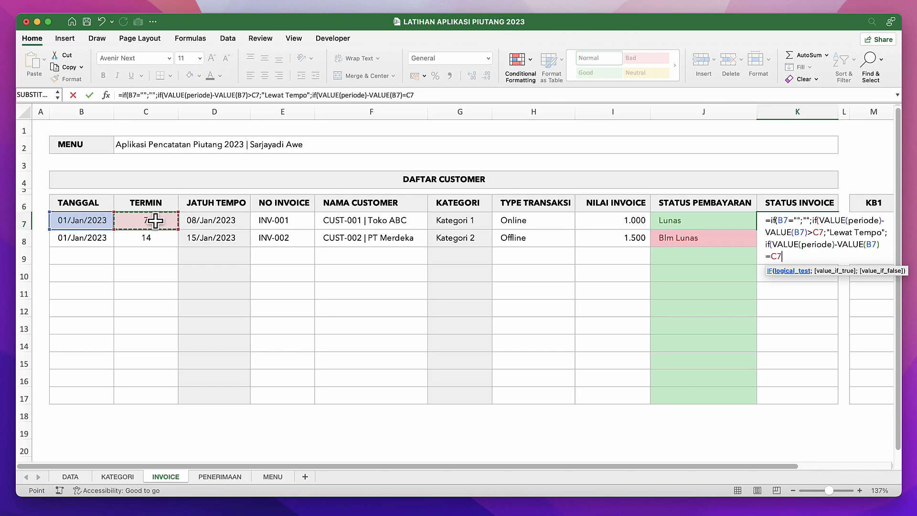
# Set "Jth Tempo" as the true value of the third IF in the K7 formula.
pyautogui.write(';')
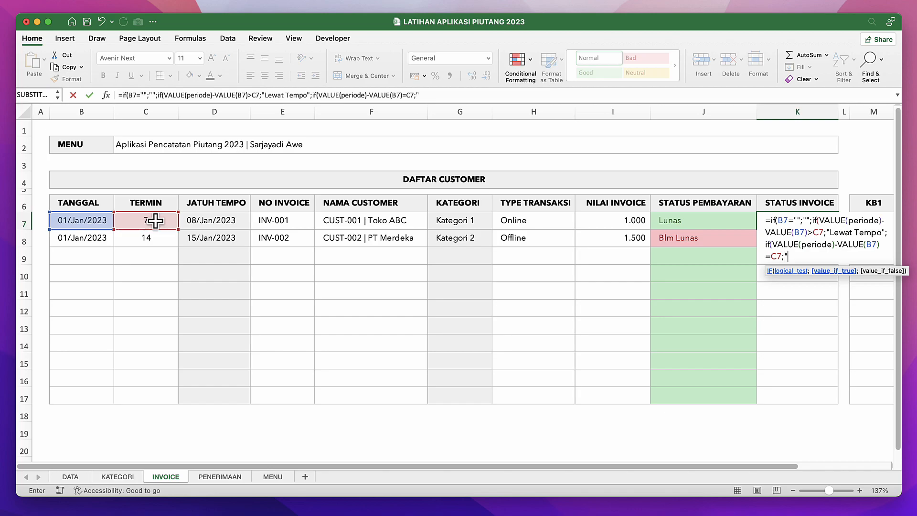
pyautogui.write('Jth Tempo";"B')
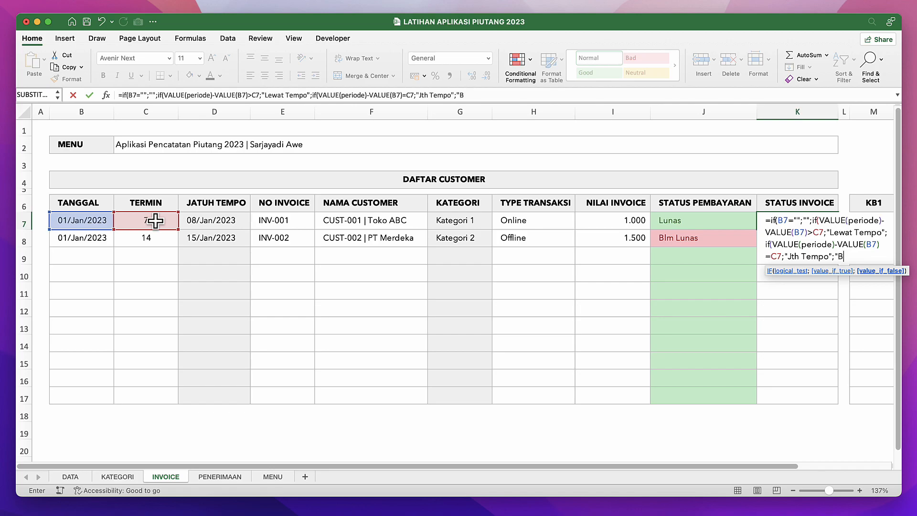
# Set "Blm Tempo" as the final false value in K7 and enter the formula with its closing parentheses corrected.
pyautogui.write('lm Tempo")')
pyautogui.press('Return')
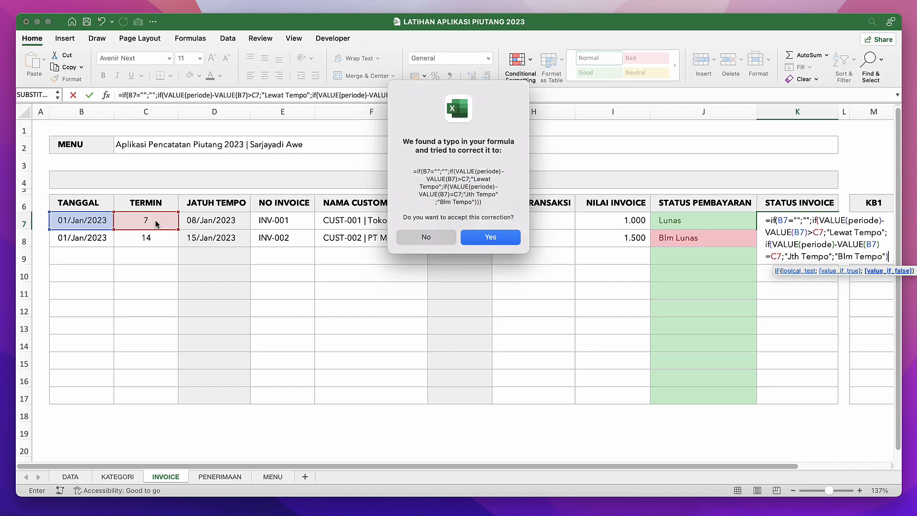
pyautogui.press('Return')
# Fill the STATUS INVOICE formula from K7 down to K17 and check the status against the dates and TERMIN in row 8.
pyautogui.click(780, 224)
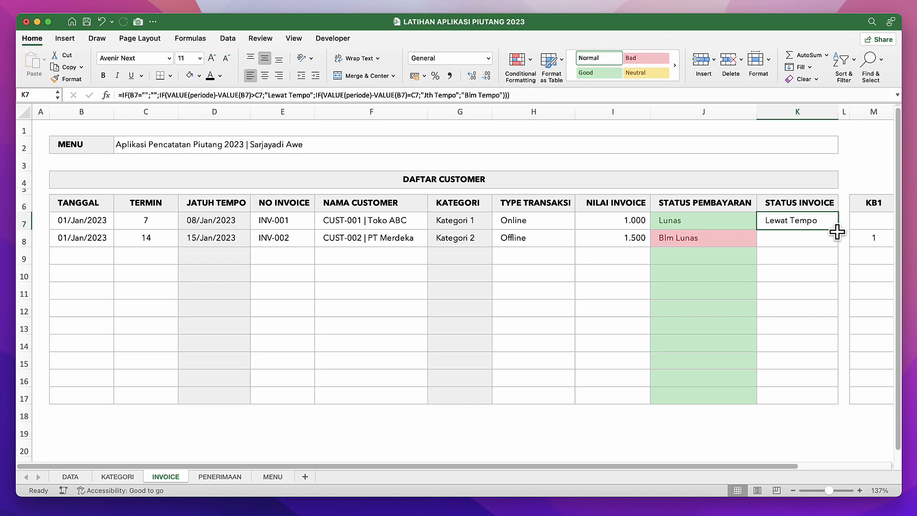
pyautogui.moveTo(839, 230); pyautogui.dragTo(839, 399)
pyautogui.click(728, 279)
pyautogui.click(776, 249)
pyautogui.click(541, 237)
pyautogui.click(167, 238)
pyautogui.click(219, 242)
pyautogui.click(91, 223)
# Set the TANGGAL of invoice INV-002 in B8 to 01/03/2023.
pyautogui.doubleClick(72, 240)
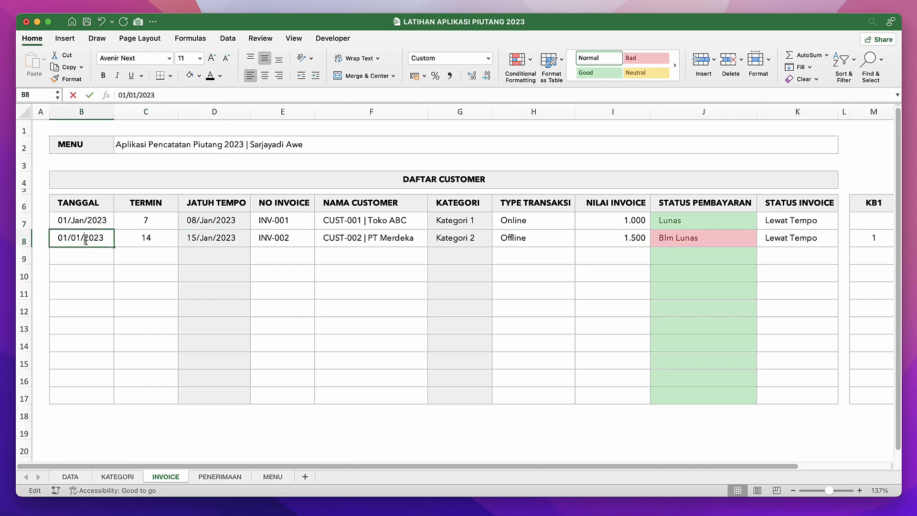
pyautogui.click(81, 237)
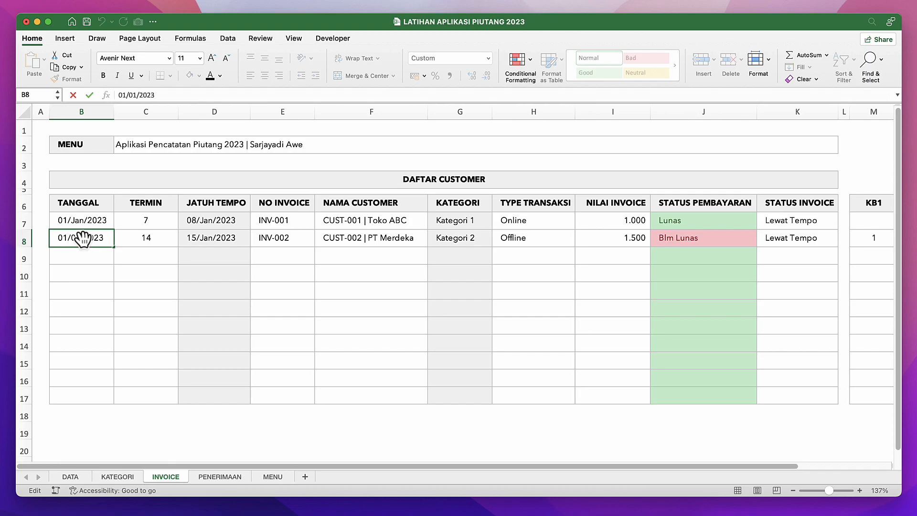
pyautogui.press('BackSpace')
pyautogui.write('3')
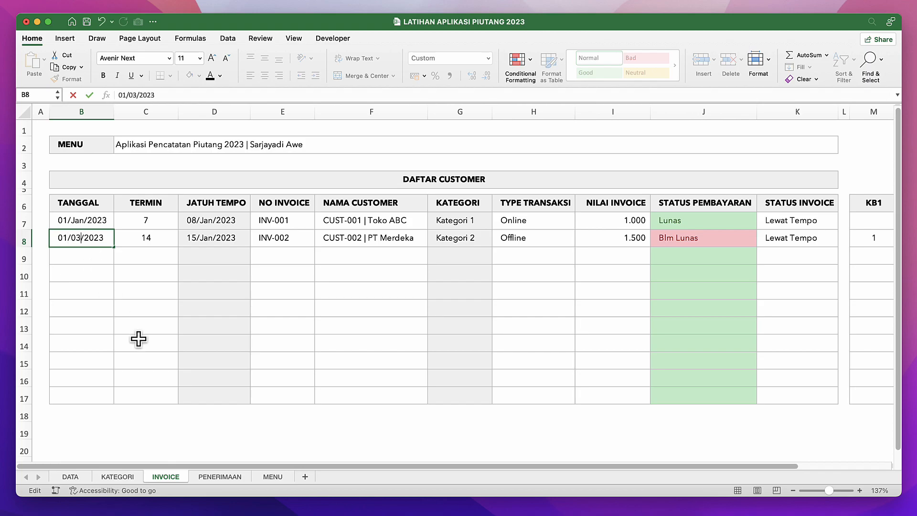
pyautogui.press('Return')
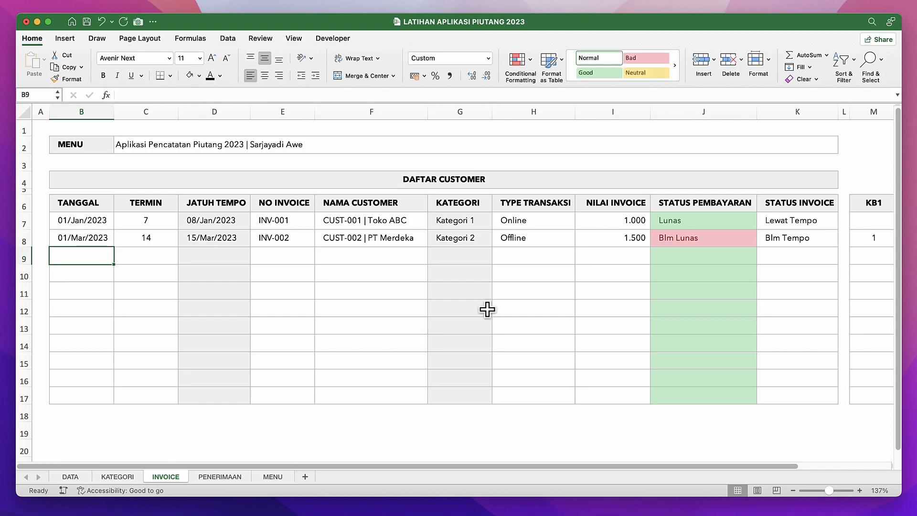
# Inspect the STATUS INVOICE formula in K8 and compare with the PERIODE date on the MENU sheet, returning to INVOICE.
pyautogui.click(792, 237)
pyautogui.click(277, 479)
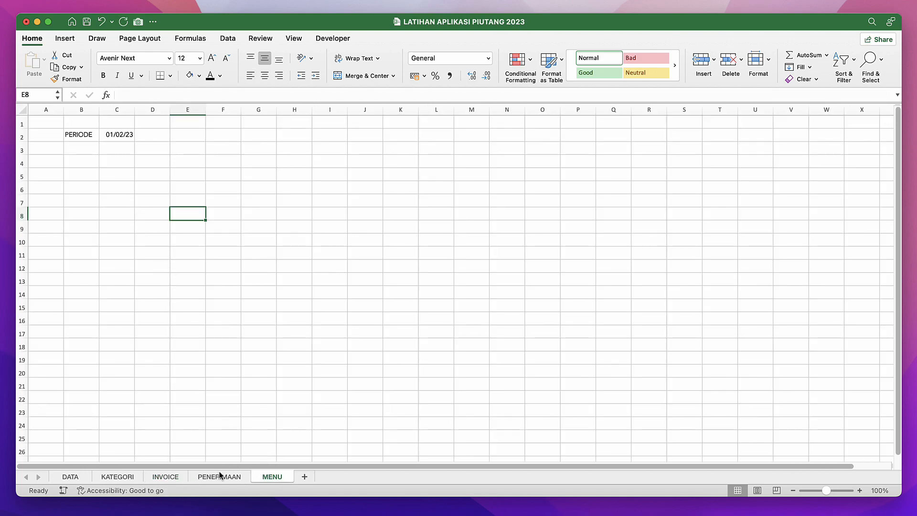
pyautogui.click(176, 477)
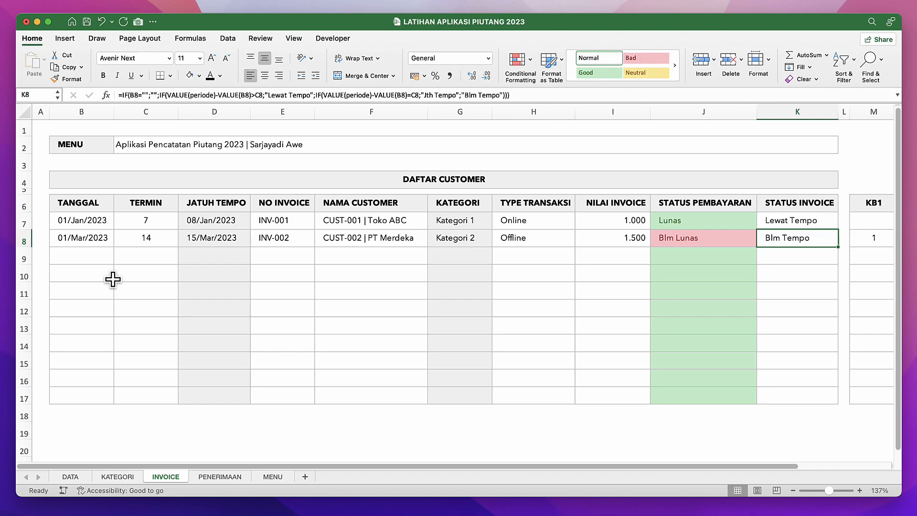
# Set the TANGGAL of invoice INV-002 in B8 to 01/02/2023 and check its JATUH TEMPO.
pyautogui.doubleClick(93, 237)
pyautogui.click(81, 237)
pyautogui.press('BackSpace')
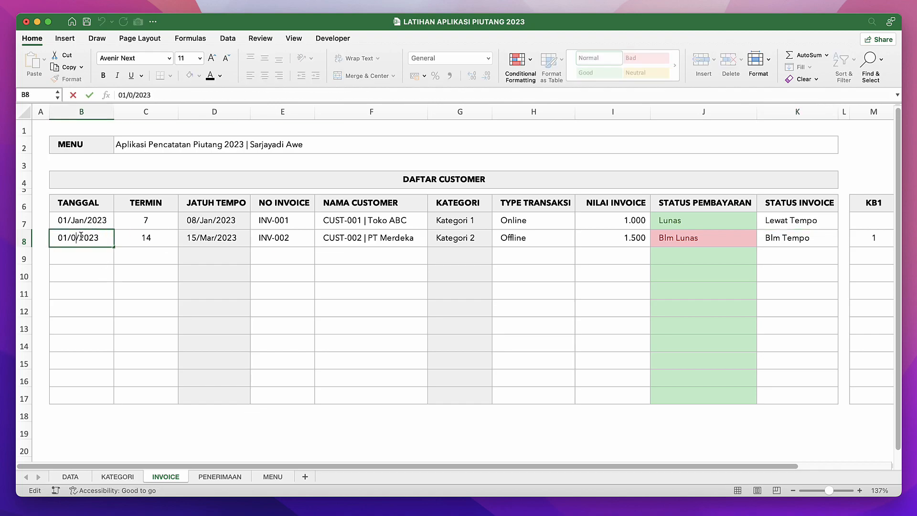
pyautogui.write('2')
pyautogui.press('Return')
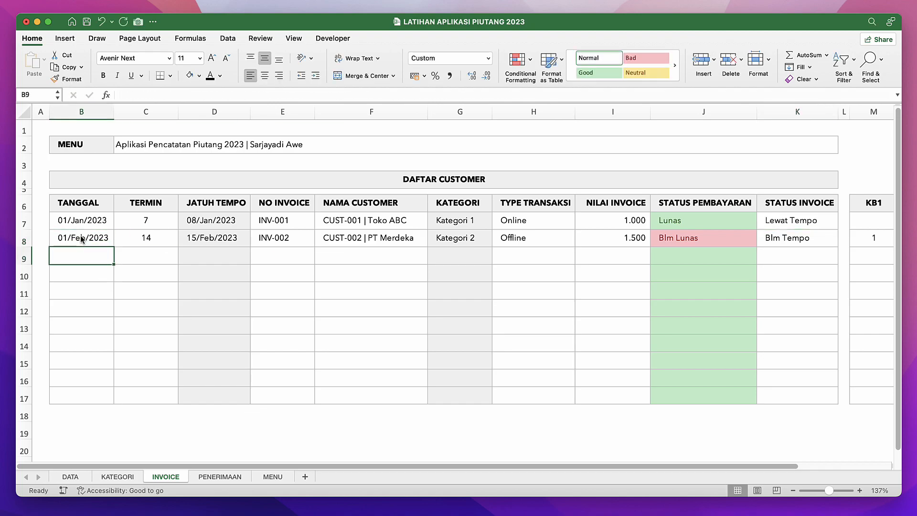
pyautogui.click(84, 244)
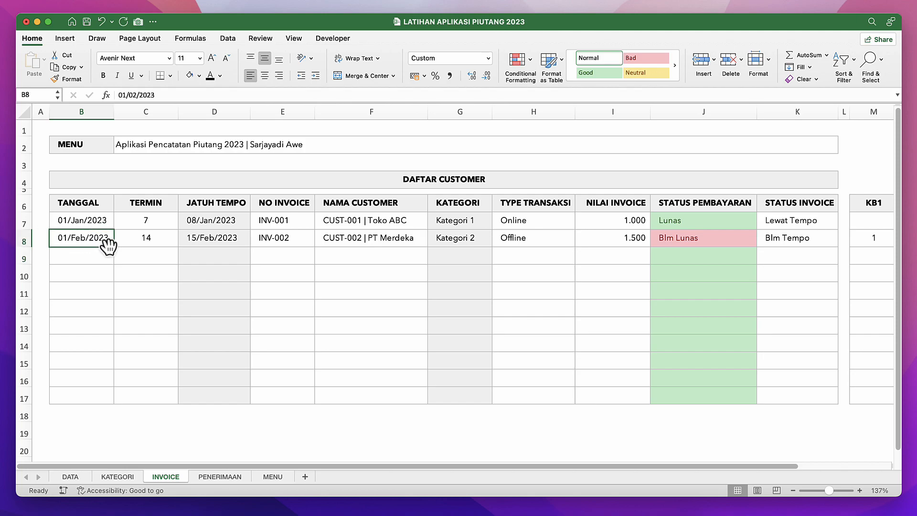
pyautogui.click(213, 241)
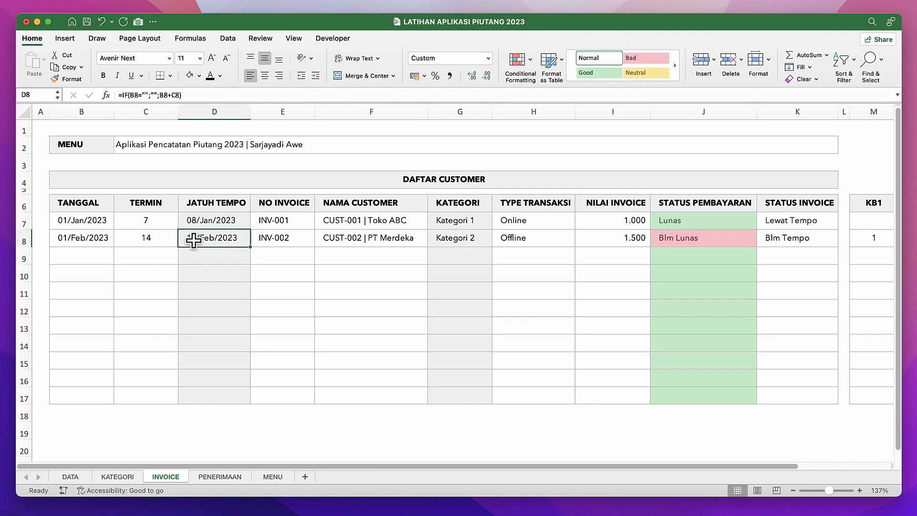
# Change the TANGGAL of invoice INV-002 to 01/01/2023 to test STATUS INVOICE.
pyautogui.click(85, 240)
pyautogui.doubleClick(85, 239)
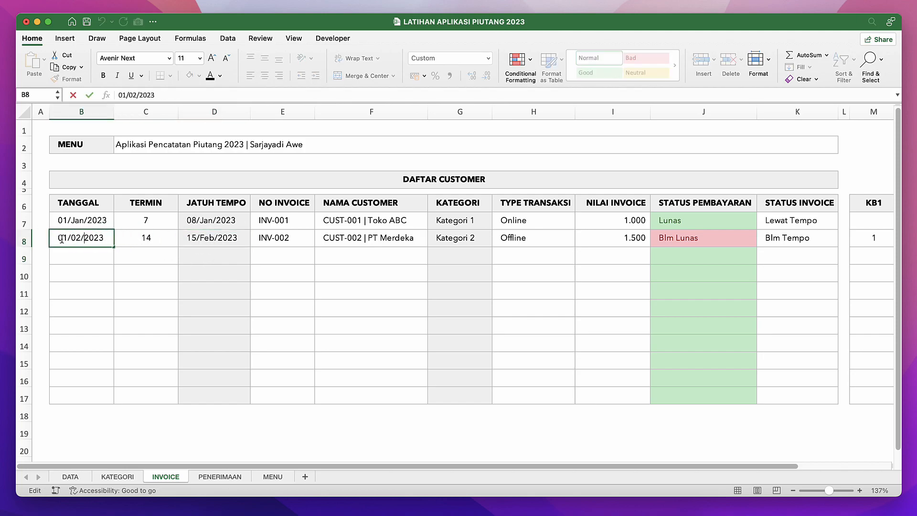
pyautogui.press('BackSpace')
pyautogui.write('1')
pyautogui.press('Return')
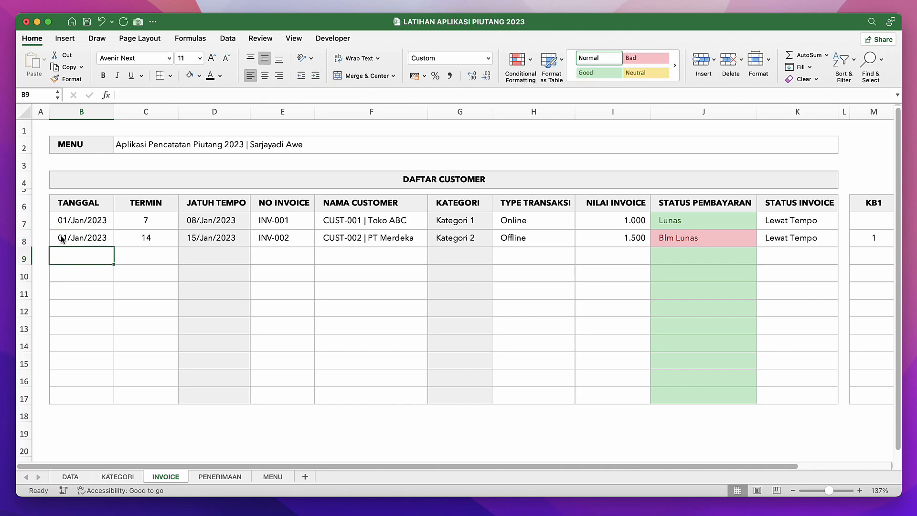
# Set the TANGGAL in B8 to 15/01/2023 as a further status test.
pyautogui.doubleClick(70, 237)
pyautogui.press('BackSpace')
pyautogui.press('BackSpace')
pyautogui.write('15')
pyautogui.press('Return')
# Move the TANGGAL of invoice INV-002 in B8 to 17/01/2023.
pyautogui.doubleClick(67, 237)
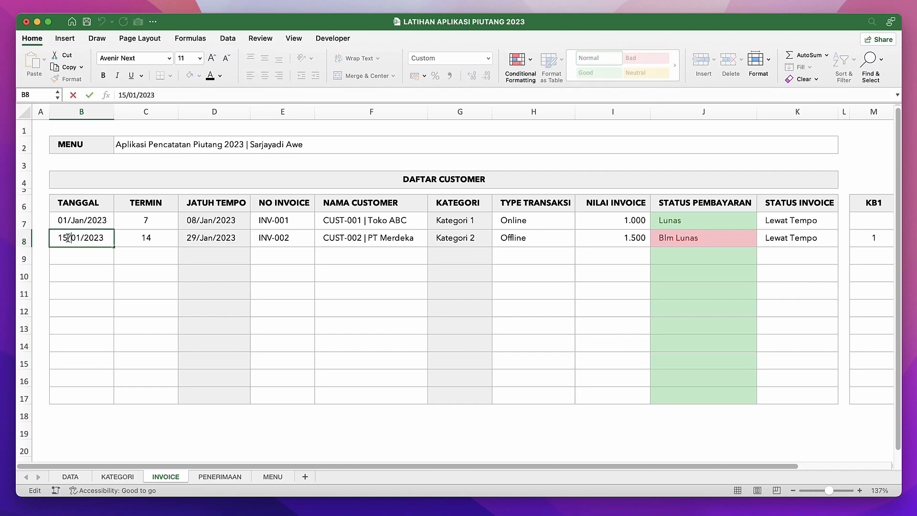
pyautogui.press('BackSpace')
pyautogui.press('BackSpace')
pyautogui.write('17')
pyautogui.press('Return')
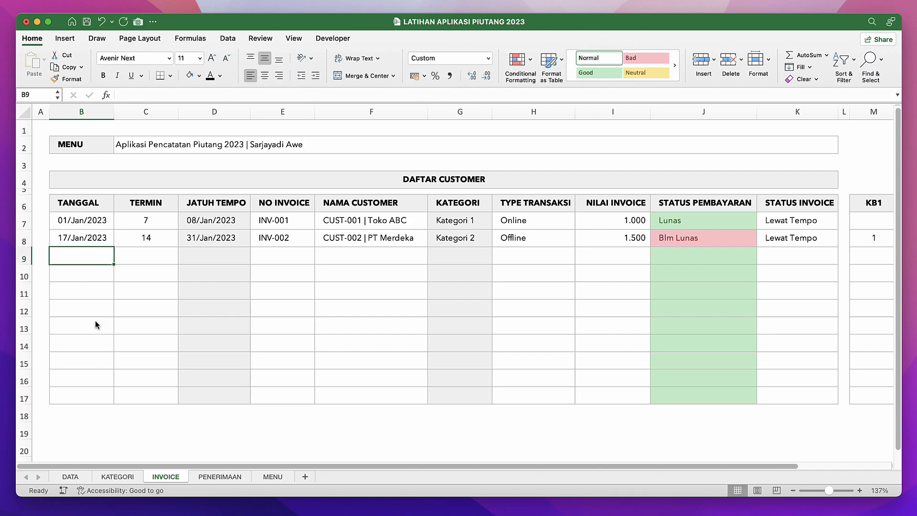
# Set the TANGGAL of invoice INV-002 in B8 to 18/01/2023.
pyautogui.doubleClick(62, 238)
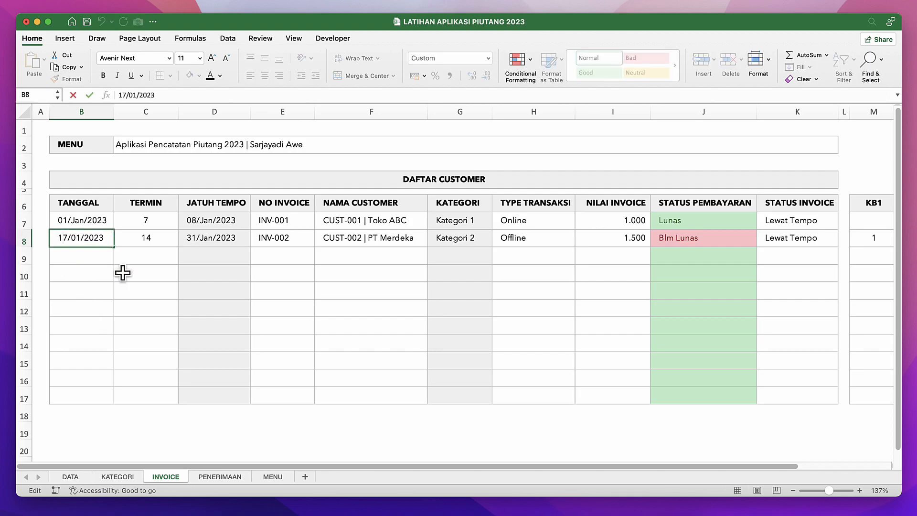
pyautogui.press('BackSpace')
pyautogui.write('8')
pyautogui.press('Return')
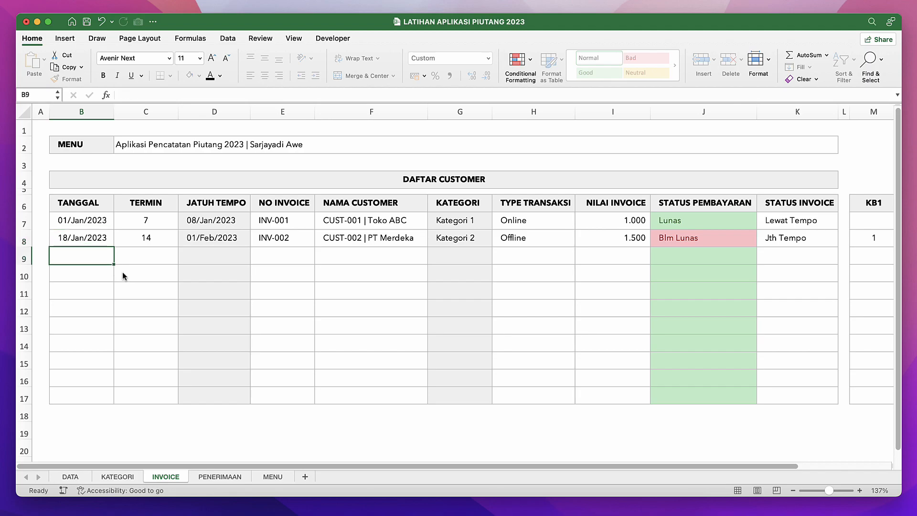
# Check the JATUH TEMPO and STATUS INVOICE formulas in row 8 against the invoice's TANGGAL.
pyautogui.click(213, 238)
pyautogui.click(91, 235)
pyautogui.click(182, 241)
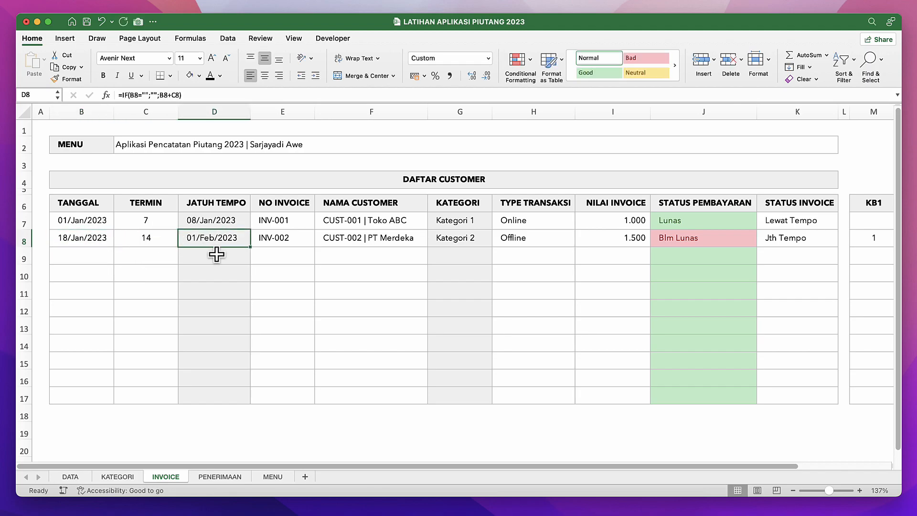
pyautogui.click(235, 277)
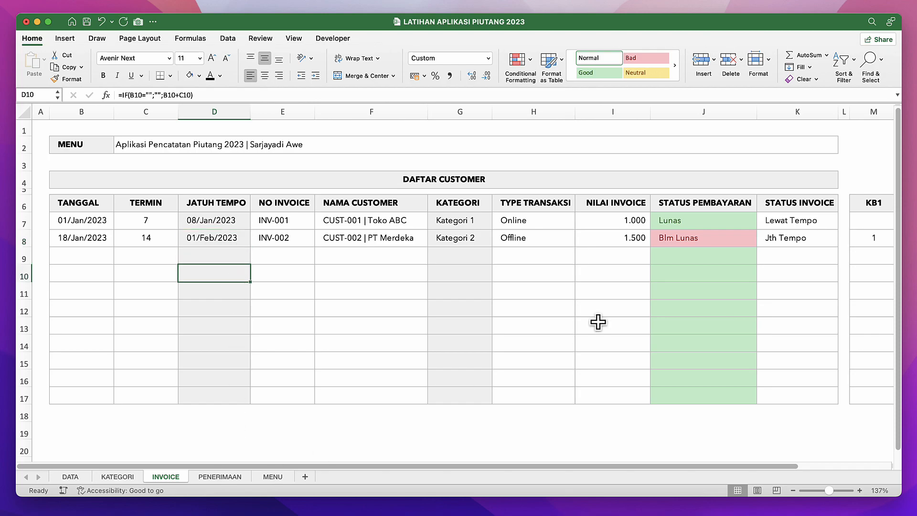
pyautogui.click(781, 234)
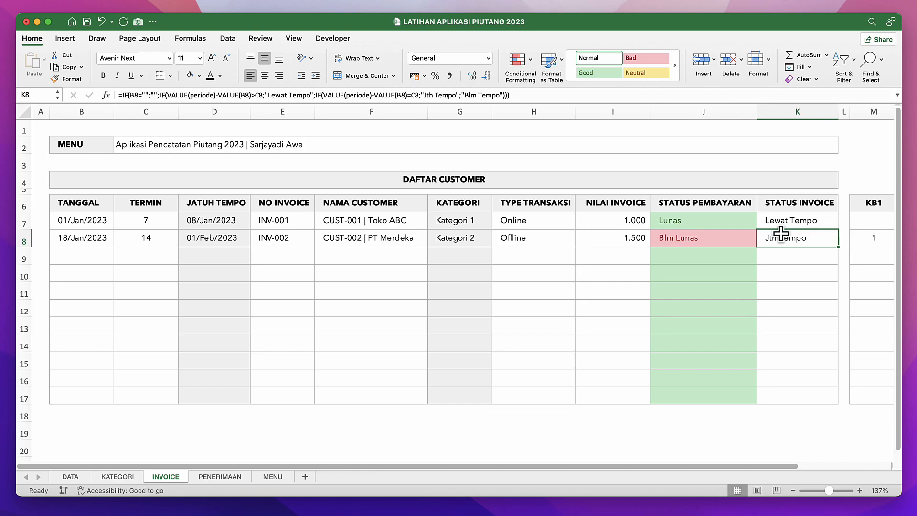
pyautogui.click(196, 254)
pyautogui.click(791, 235)
# Fill the STATUS INVOICE cells K7:K17 with light grey like the other formula columns.
pyautogui.click(790, 223)
pyautogui.keyDown('shift'); pyautogui.click(794, 394); pyautogui.keyUp('shift')
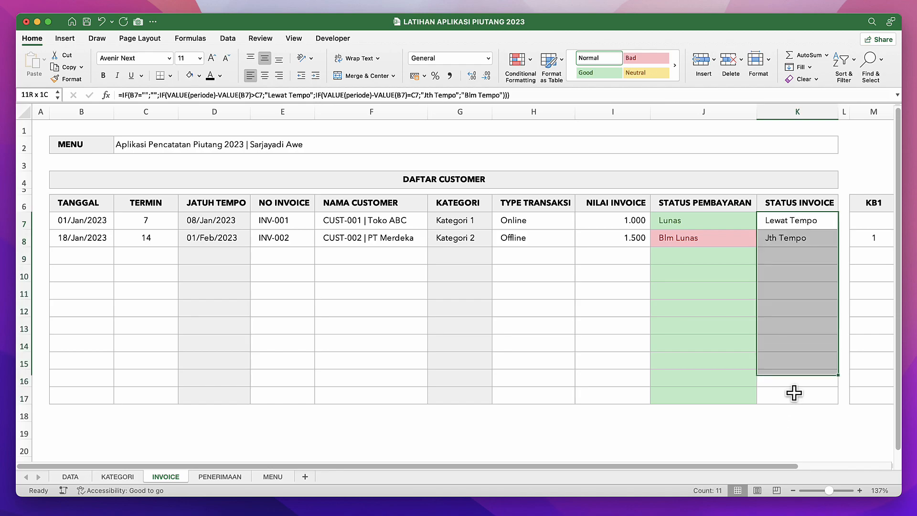
pyautogui.click(199, 75)
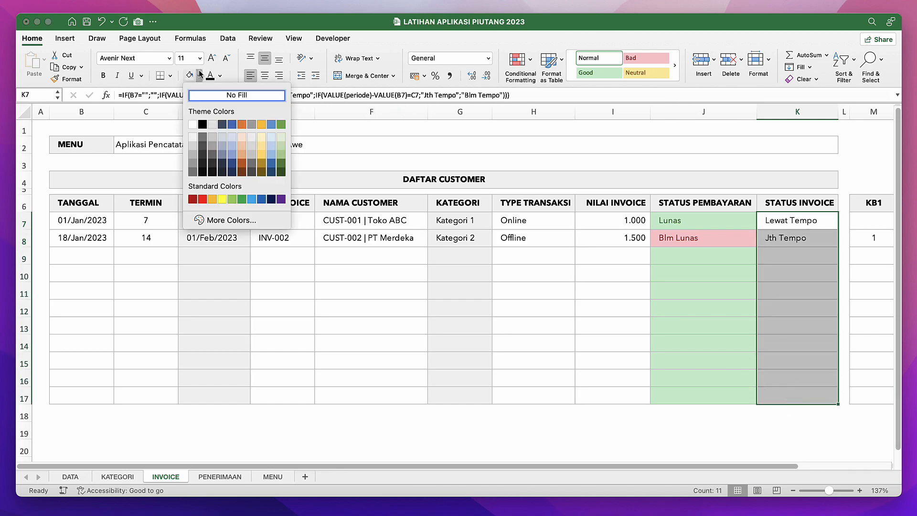
pyautogui.click(191, 141)
pyautogui.click(493, 359)
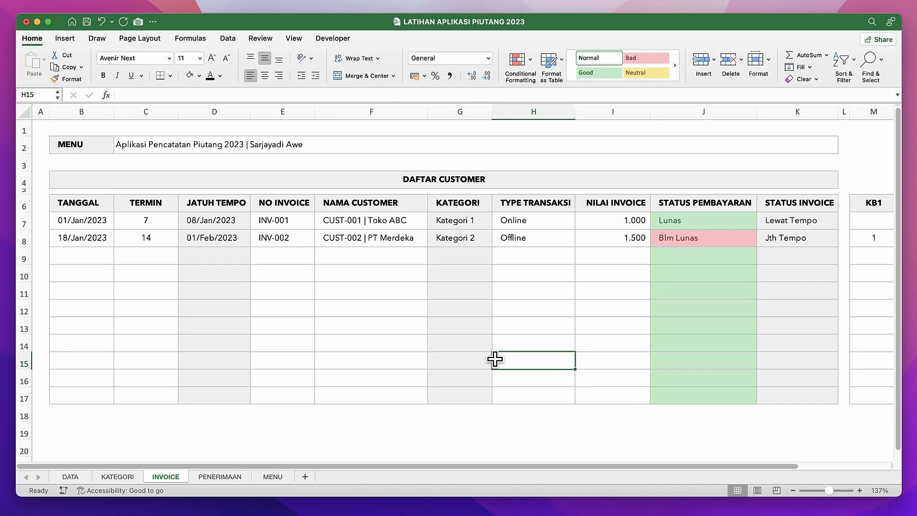
pyautogui.click(786, 301)
pyautogui.click(720, 296)
pyautogui.click(381, 266)
pyautogui.click(214, 269)
pyautogui.click(229, 241)
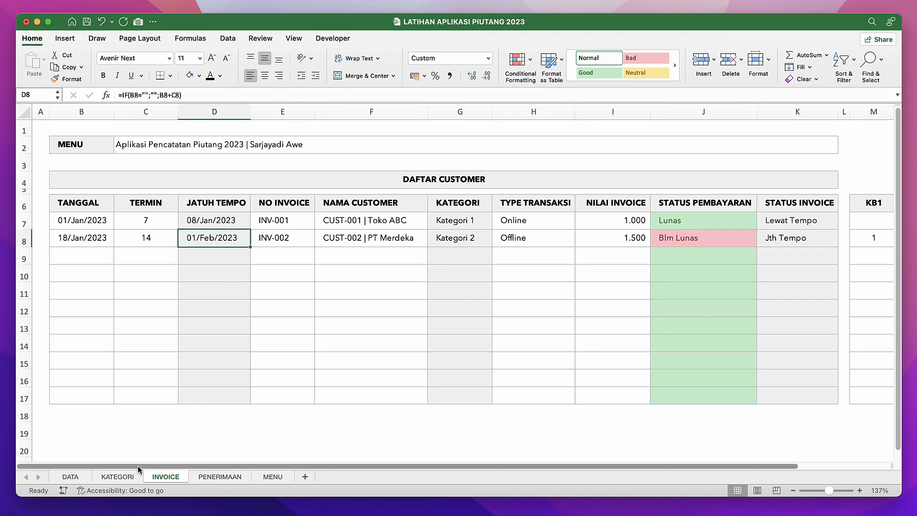
# Review the category recap on the KATEGORI sheet and the named KATEGORI columns on the INVOICE and PENERIMAAN sheets.
pyautogui.click(123, 477)
pyautogui.click(210, 334)
pyautogui.click(327, 218)
pyautogui.click(338, 238)
pyautogui.click(203, 263)
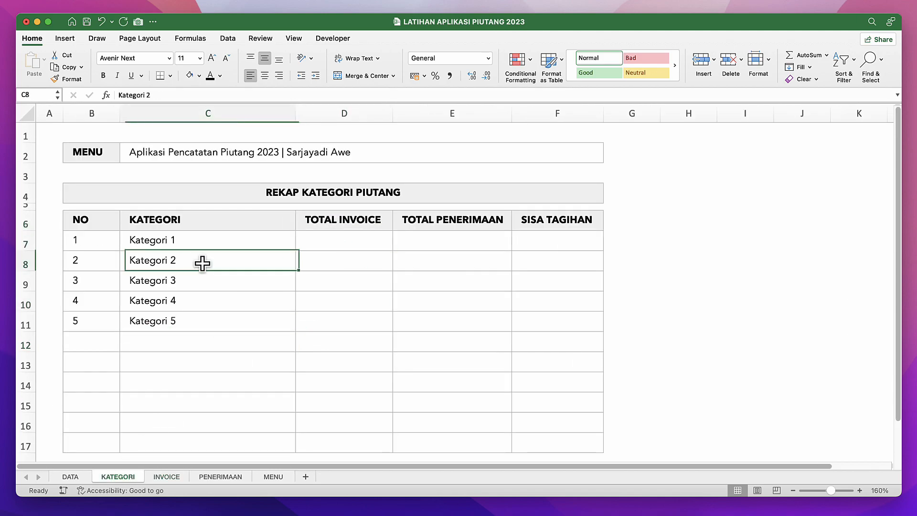
pyautogui.click(176, 477)
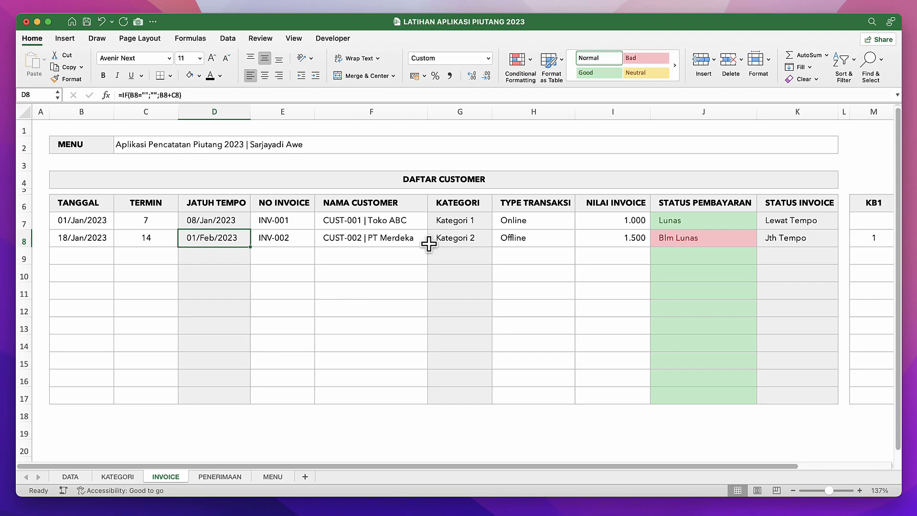
pyautogui.click(460, 220)
pyautogui.click(460, 112)
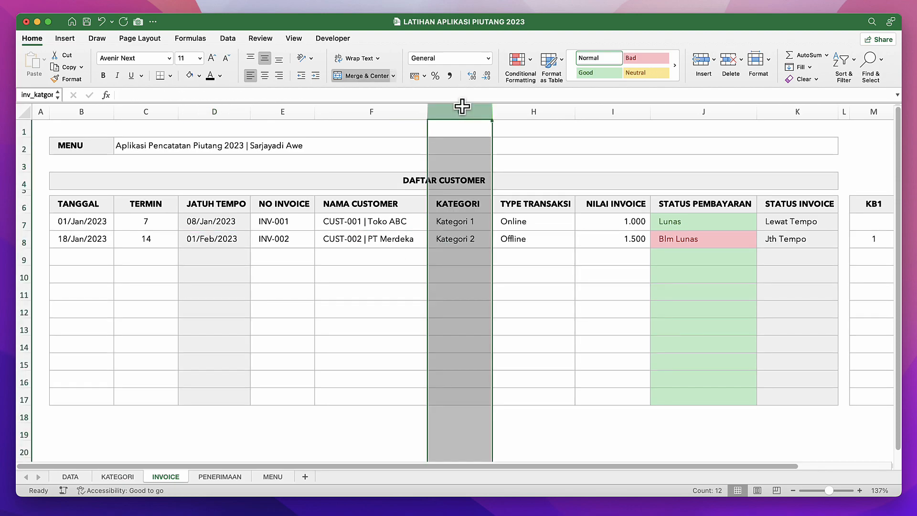
pyautogui.click(227, 479)
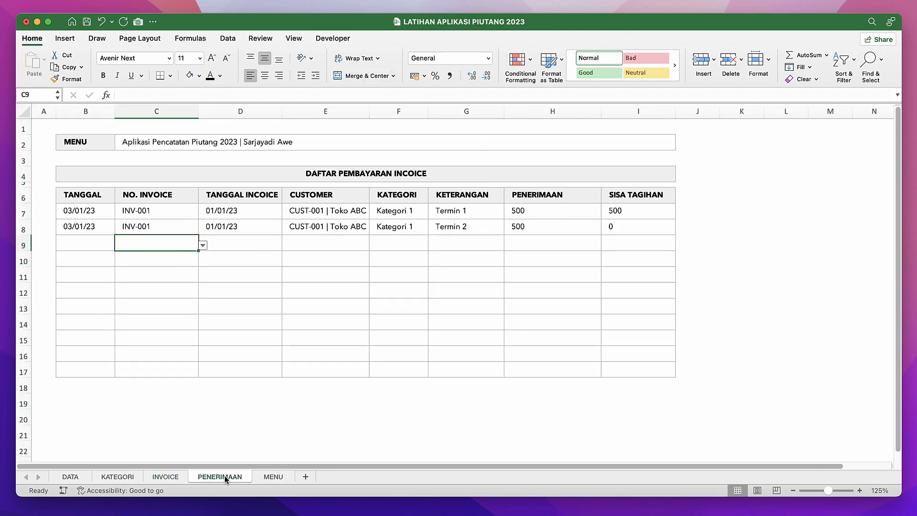
pyautogui.click(391, 112)
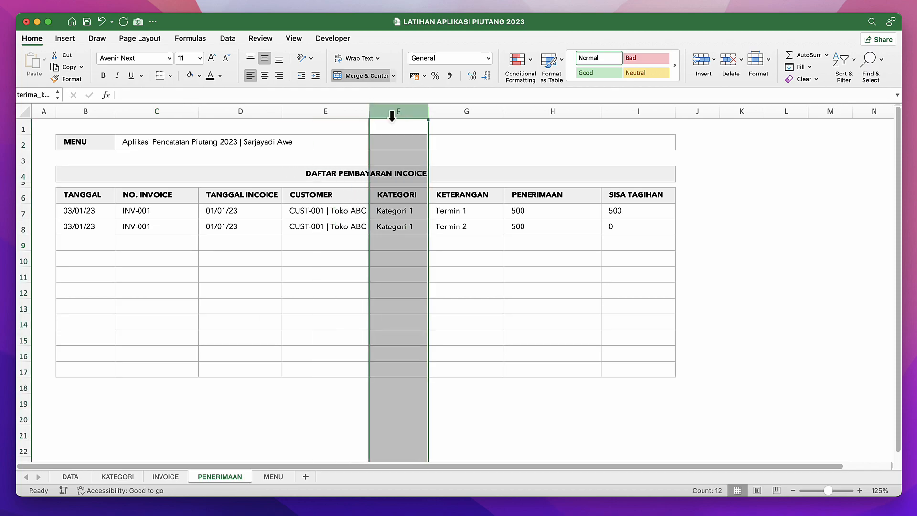
pyautogui.click(392, 225)
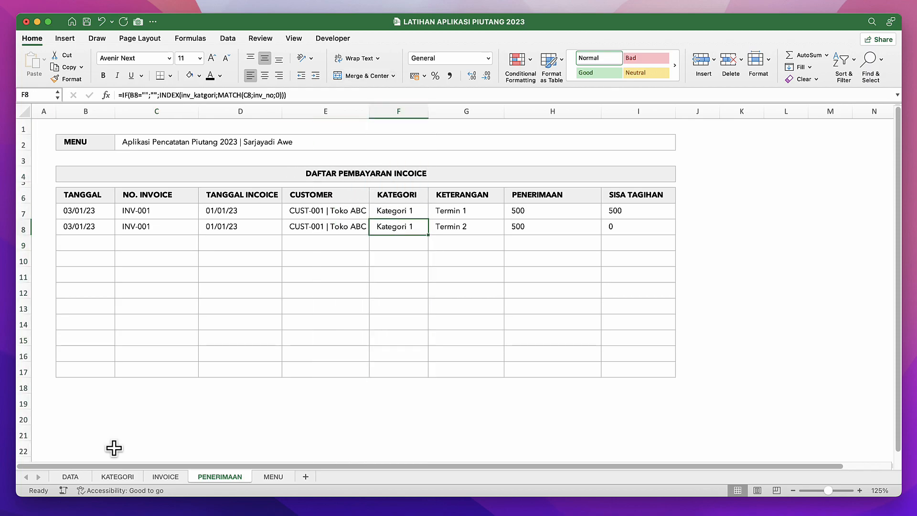
# Start the TOTAL INVOICE formula in D7 of the KATEGORI sheet with =IF(B7="";""; to leave rows without a NO blank.
pyautogui.click(106, 478)
pyautogui.click(186, 242)
pyautogui.click(381, 234)
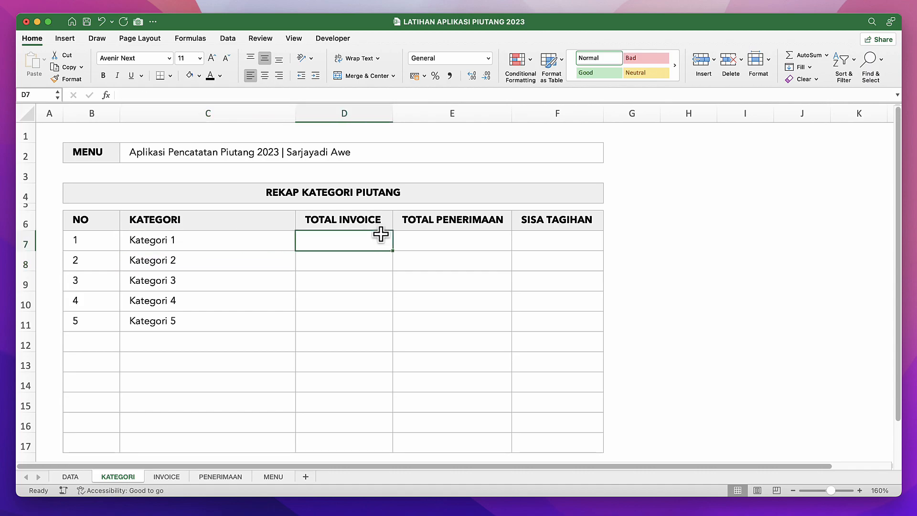
pyautogui.write('=su')
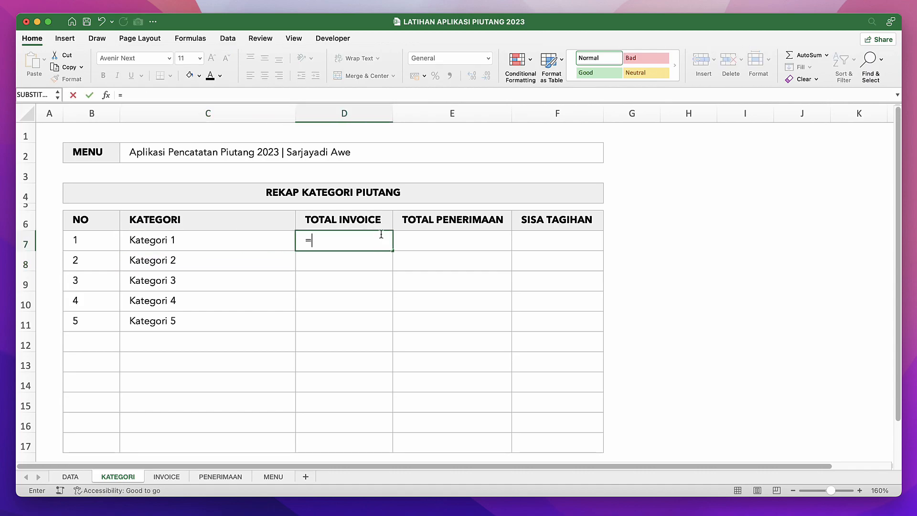
pyautogui.press('BackSpace')
pyautogui.press('BackSpace')
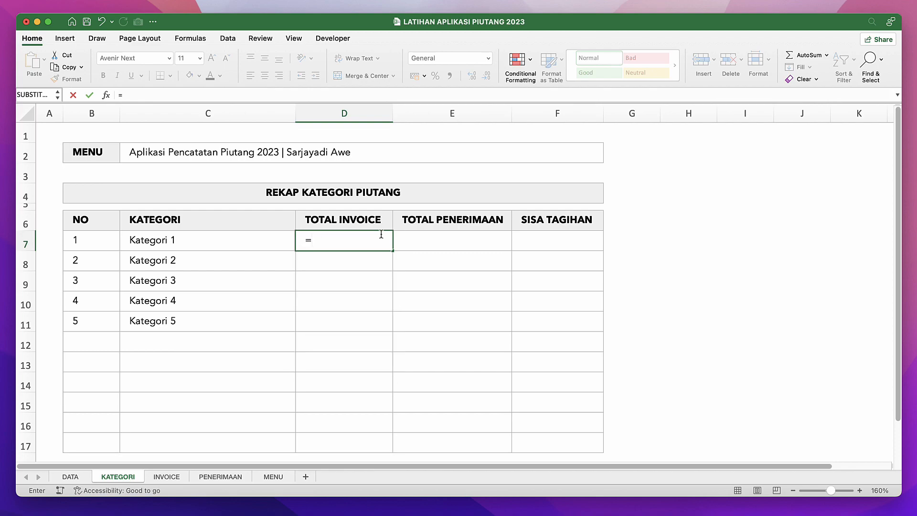
pyautogui.write('sum')
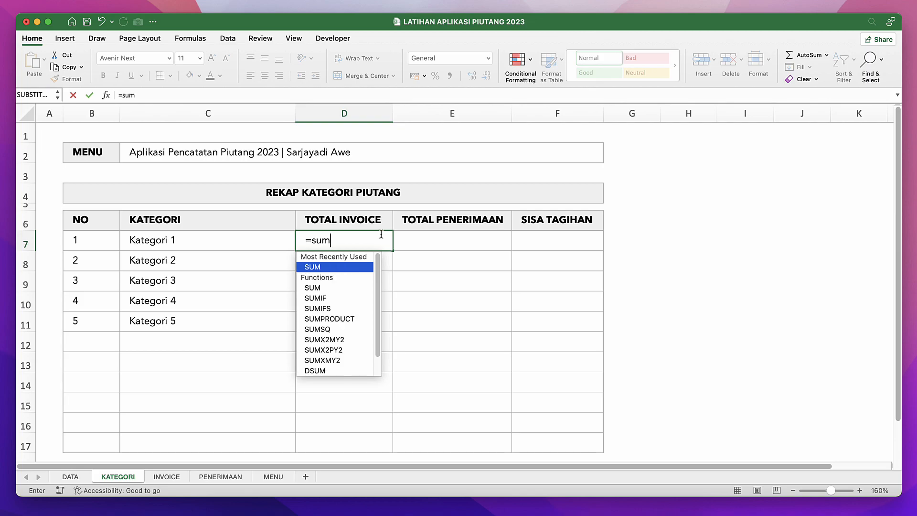
pyautogui.press('BackSpace')
pyautogui.press('BackSpace')
pyautogui.press('BackSpace')
pyautogui.write('if(')
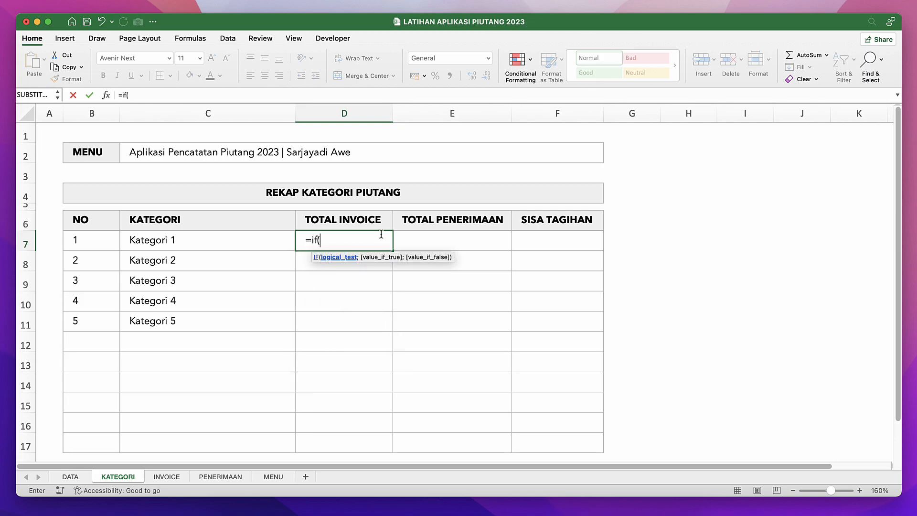
pyautogui.click(73, 240)
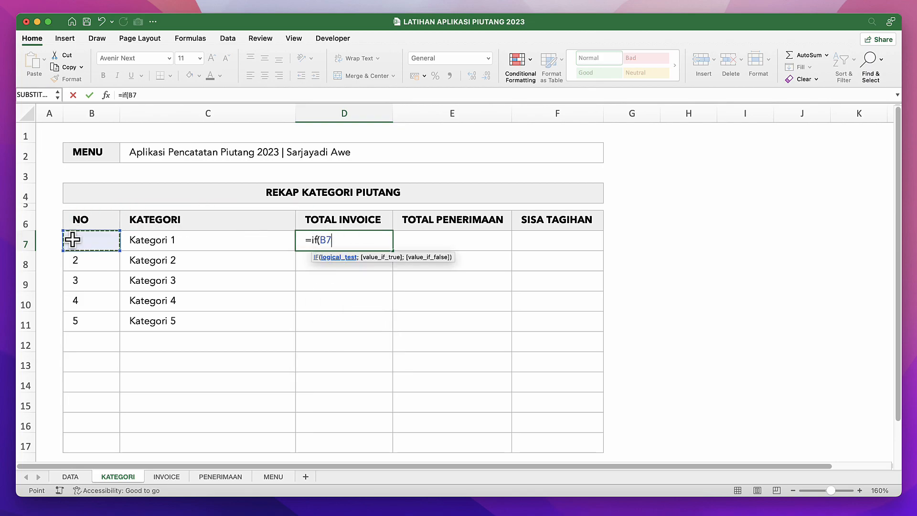
pyautogui.write('="";"";')
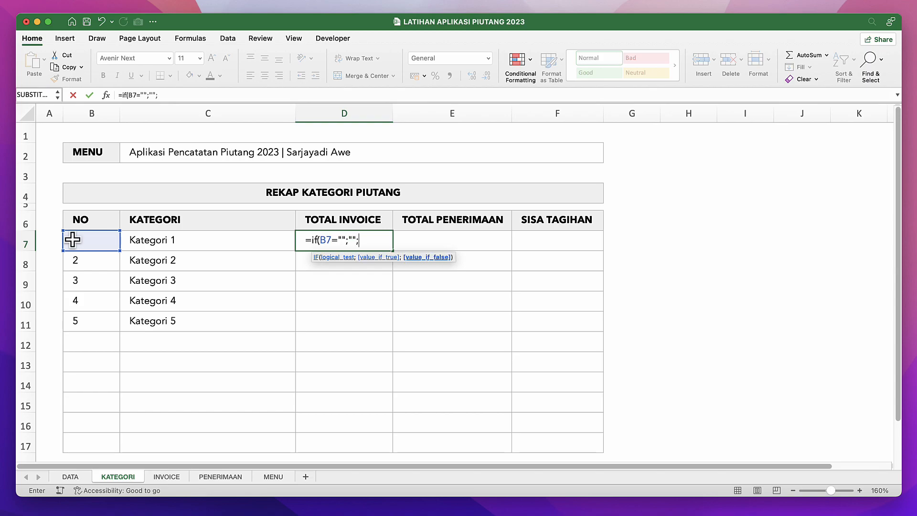
pyautogui.write('sumi')
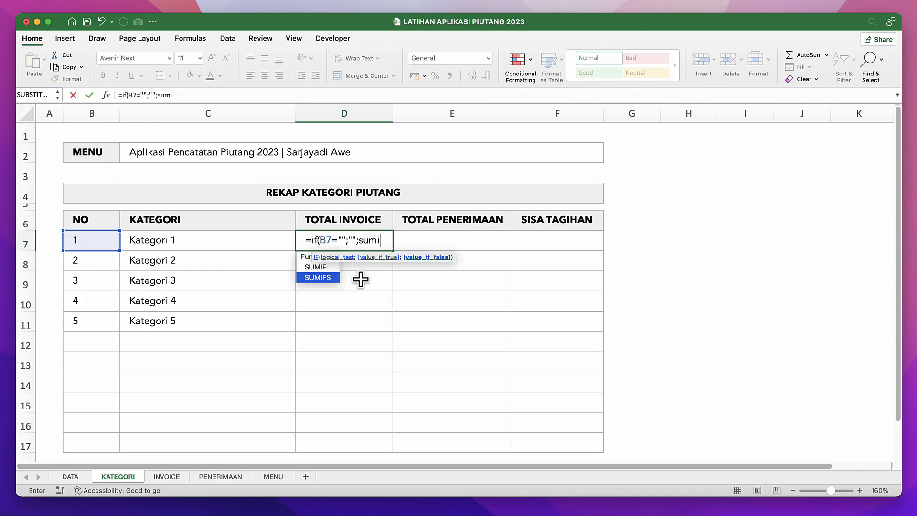
# Nest a SUMIFS function as the false value in D7, using inv_nilai as the sum range.
pyautogui.doubleClick(321, 277)
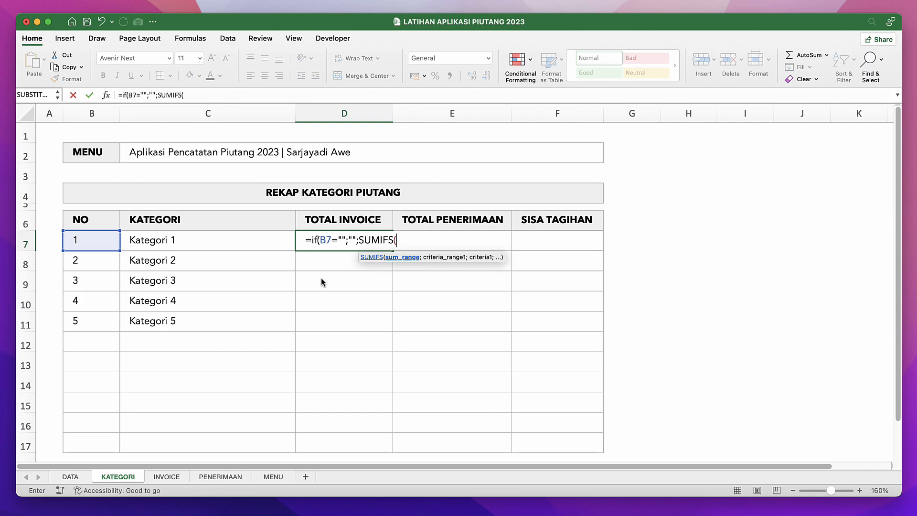
pyautogui.write('i')
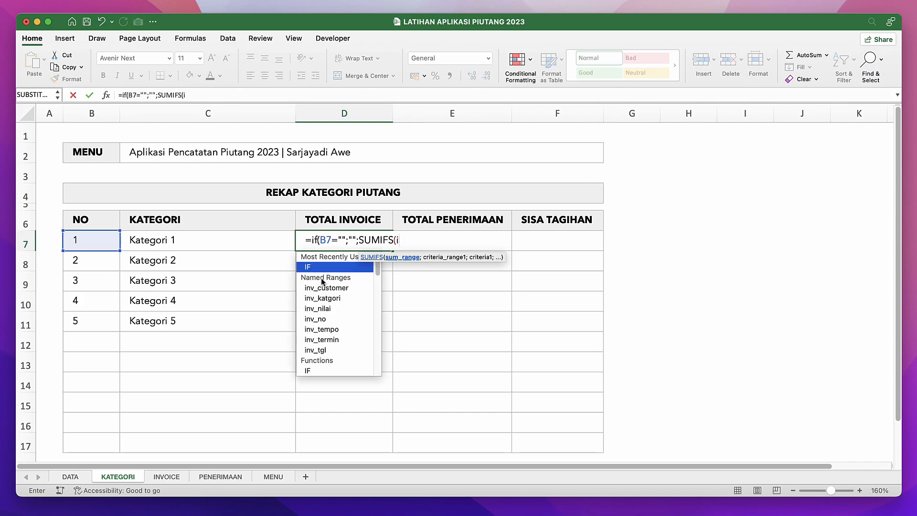
pyautogui.write('n')
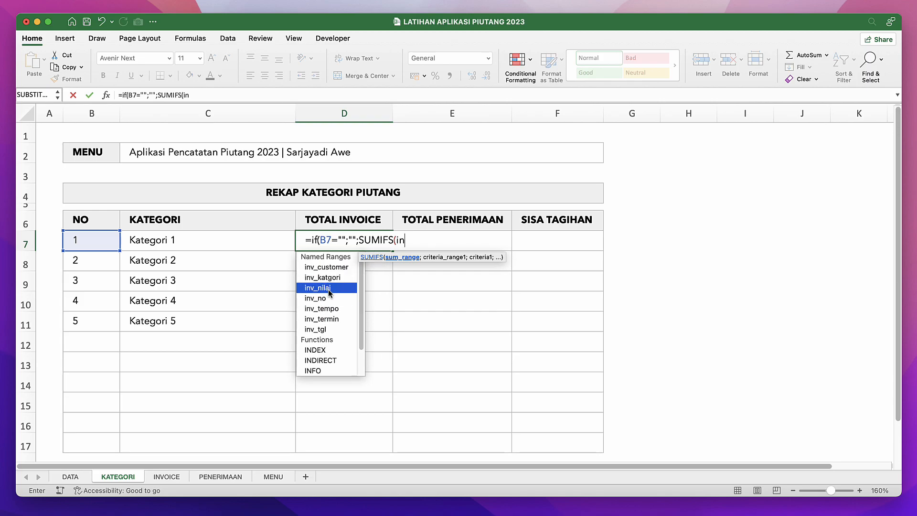
pyautogui.doubleClick(326, 287)
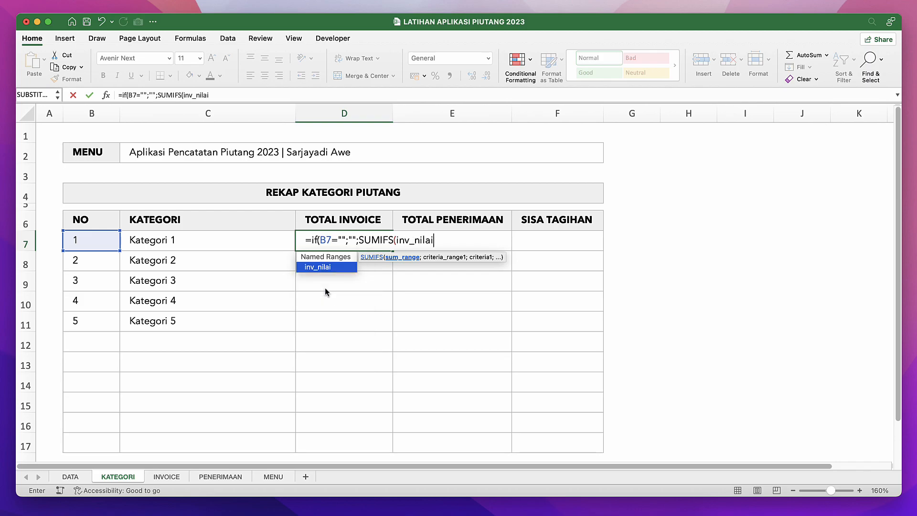
# Add inv_katgori as the SUMIFS criteria range and the category name in C7 as its criterion.
pyautogui.write(';')
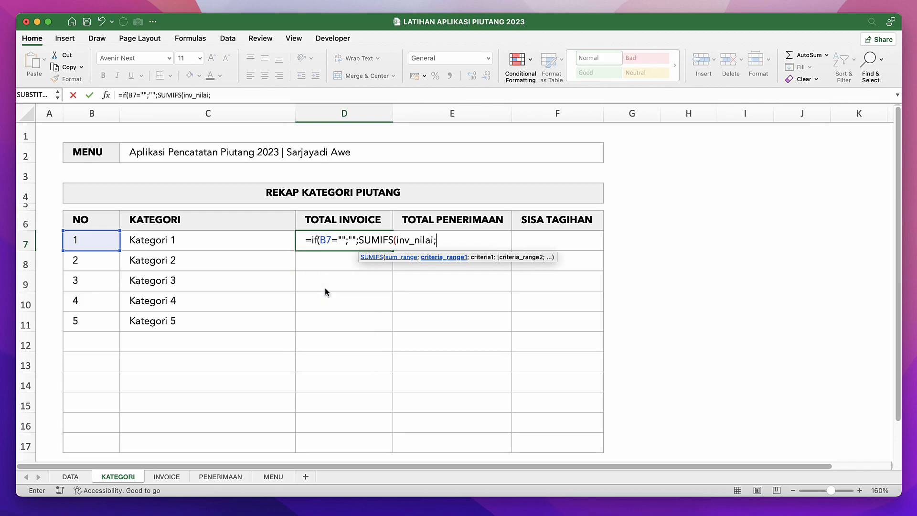
pyautogui.write('in')
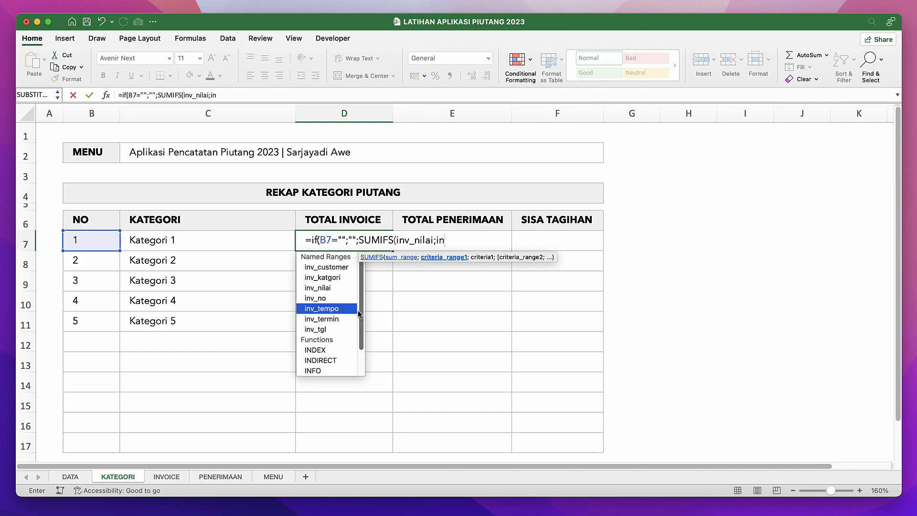
pyautogui.doubleClick(339, 281)
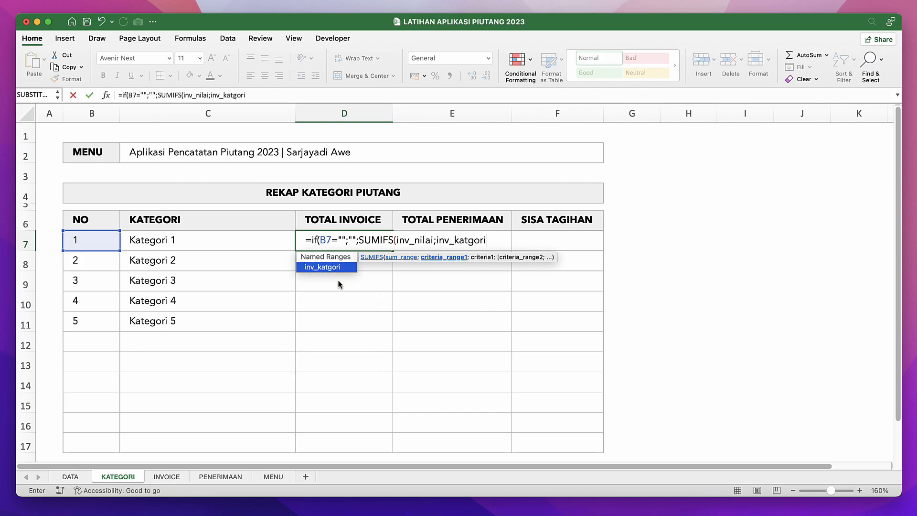
pyautogui.write(';')
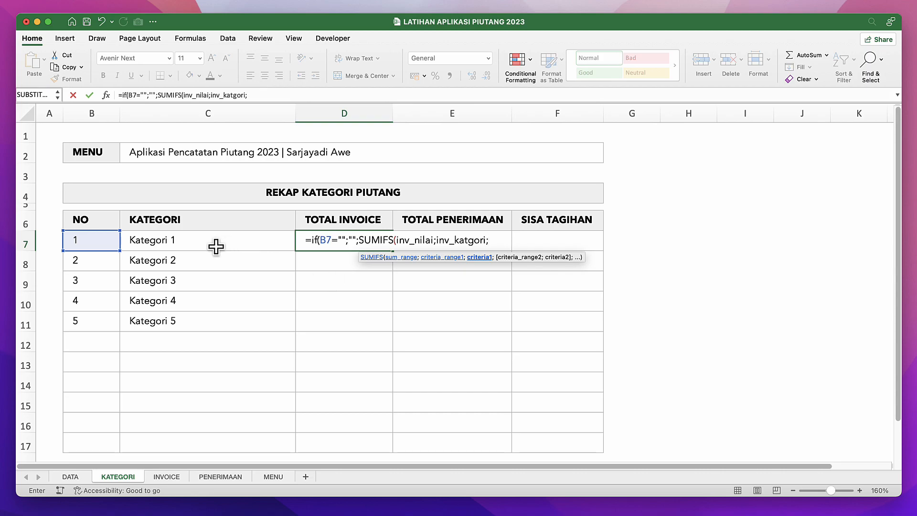
pyautogui.click(193, 247)
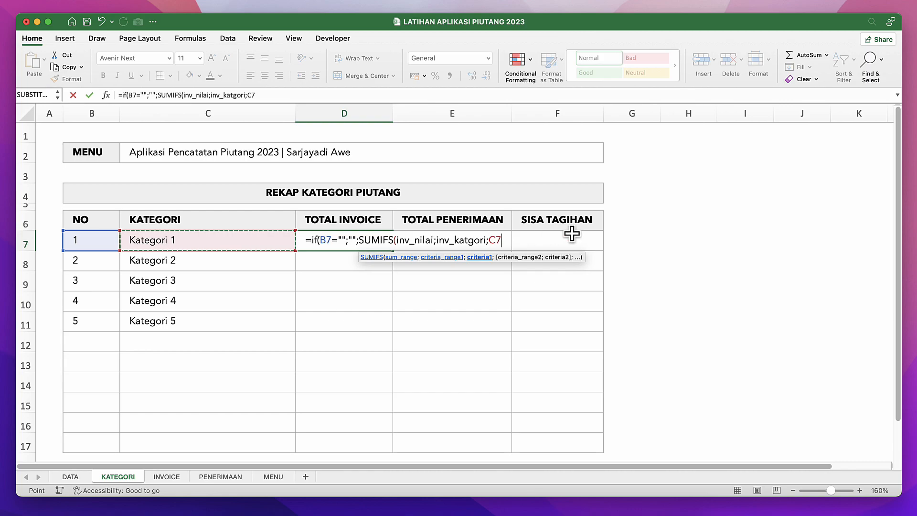
# Complete the TOTAL INVOICE formula in D7 with its closing parentheses and fill it down to D17.
pyautogui.write(')')
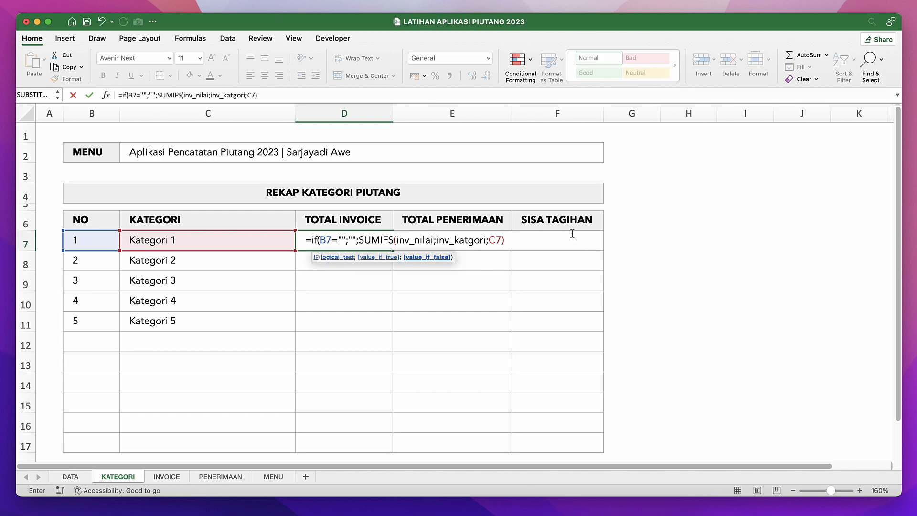
pyautogui.write(')')
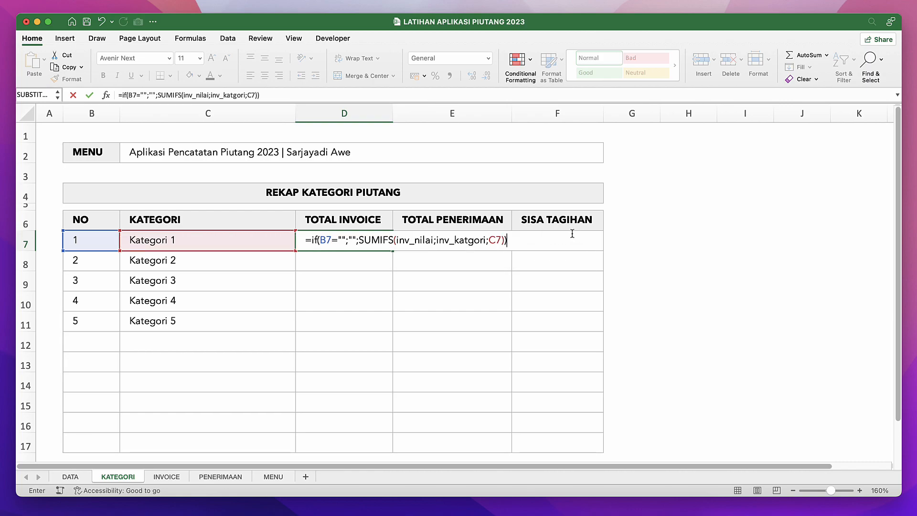
pyautogui.press('Return')
pyautogui.click(348, 241)
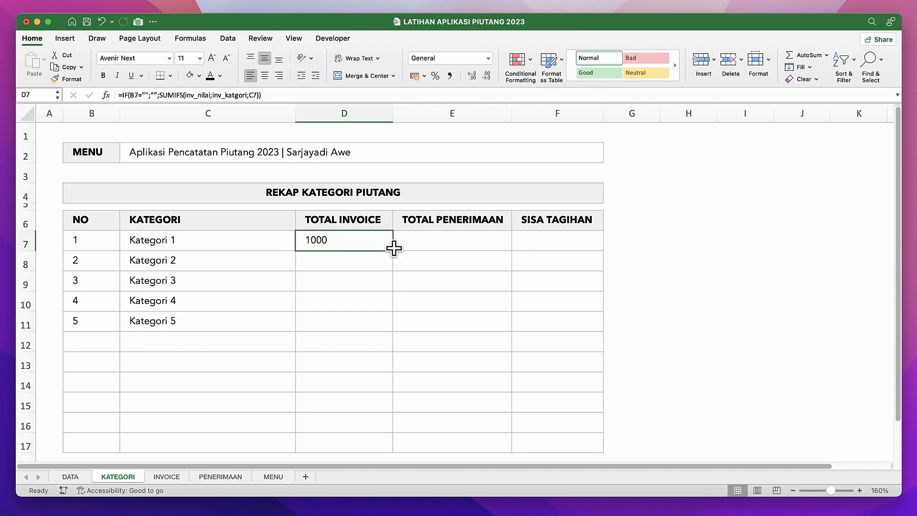
pyautogui.moveTo(394, 253); pyautogui.dragTo(405, 459)
pyautogui.click(360, 305)
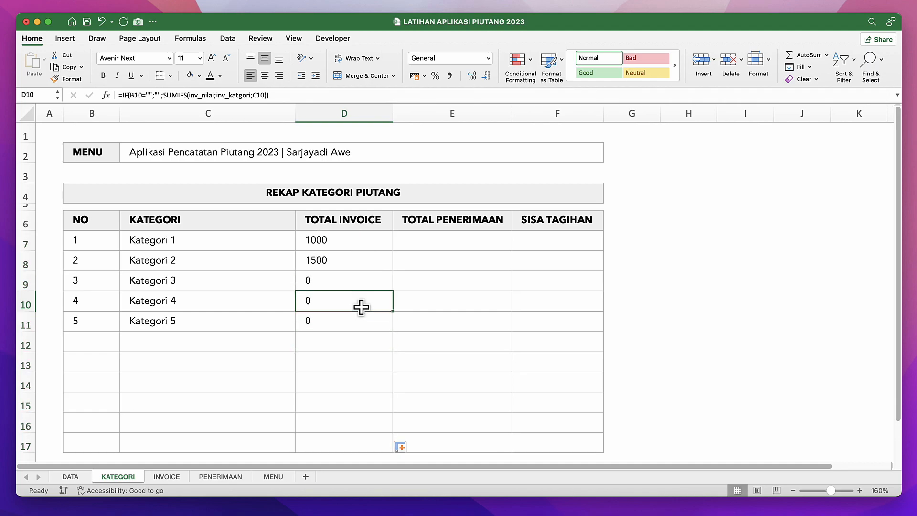
pyautogui.click(359, 258)
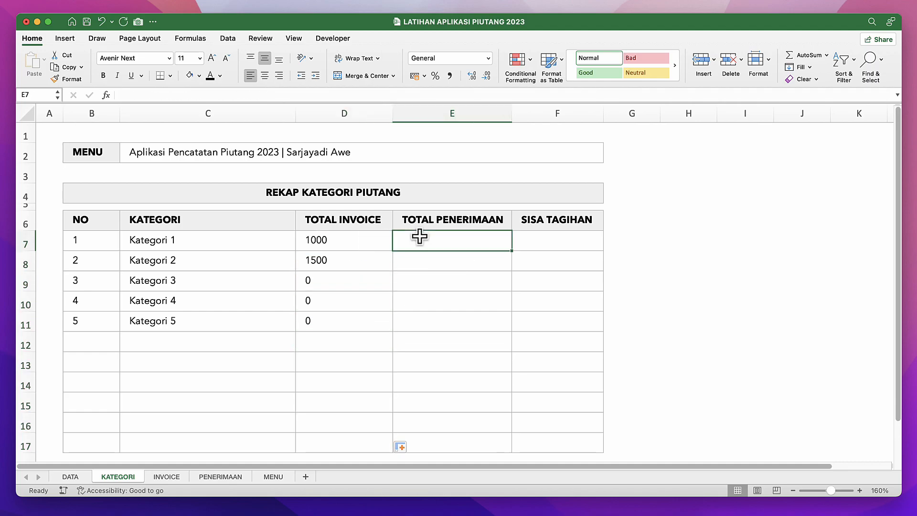
# Start the TOTAL PENERIMAAN formula in E7 with =IF(B7="";""; to leave rows without a NO blank.
pyautogui.write('=if(')
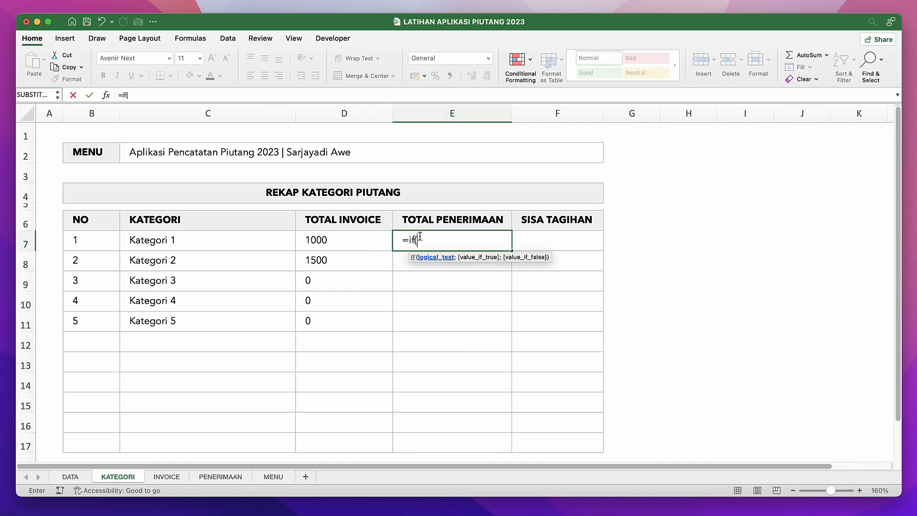
pyautogui.click(107, 239)
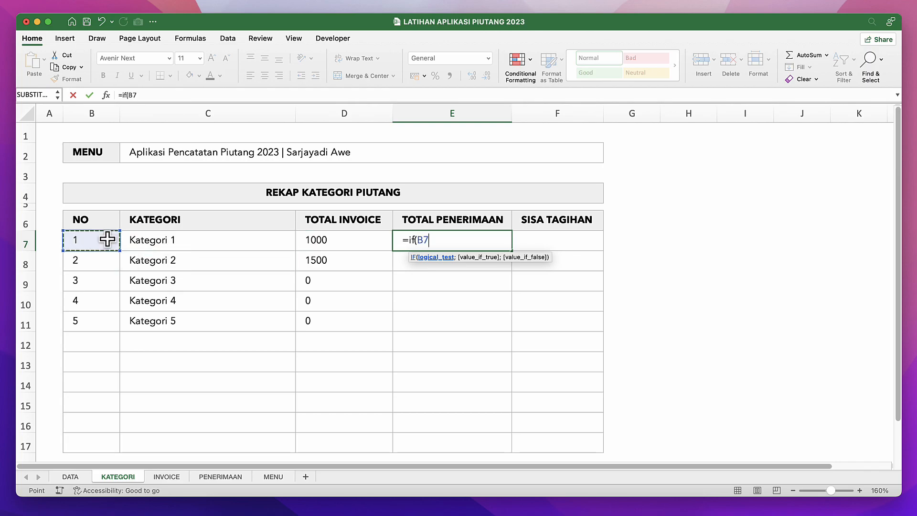
pyautogui.write('="";')
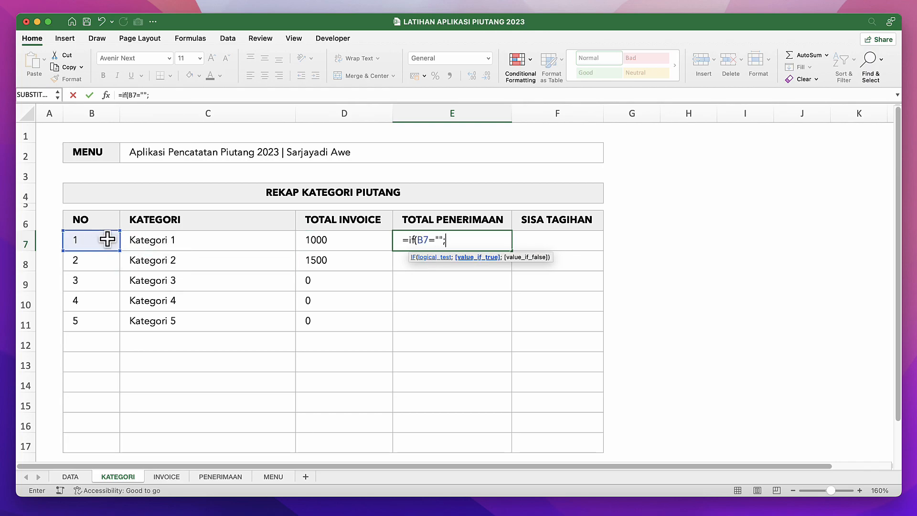
pyautogui.write('"";')
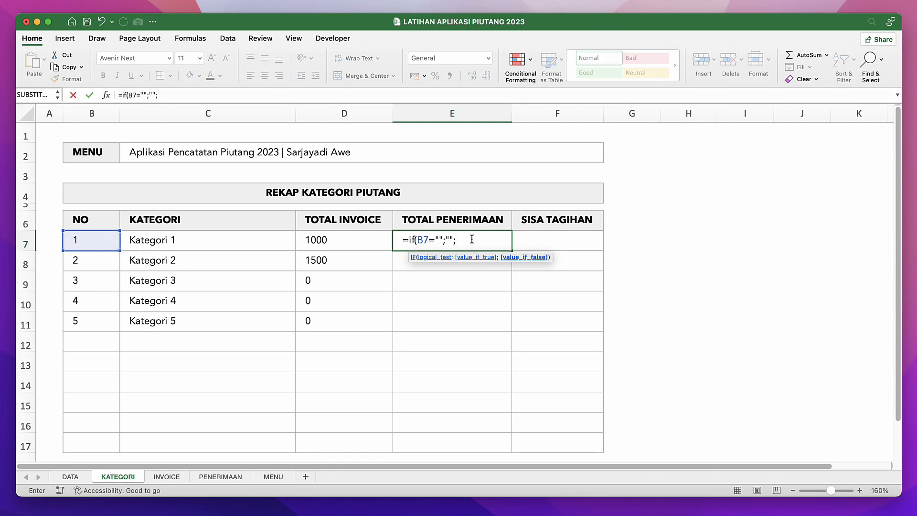
# Nest a SUMIFS function as the false value in E7, using terima_jml as the sum range.
pyautogui.write('su')
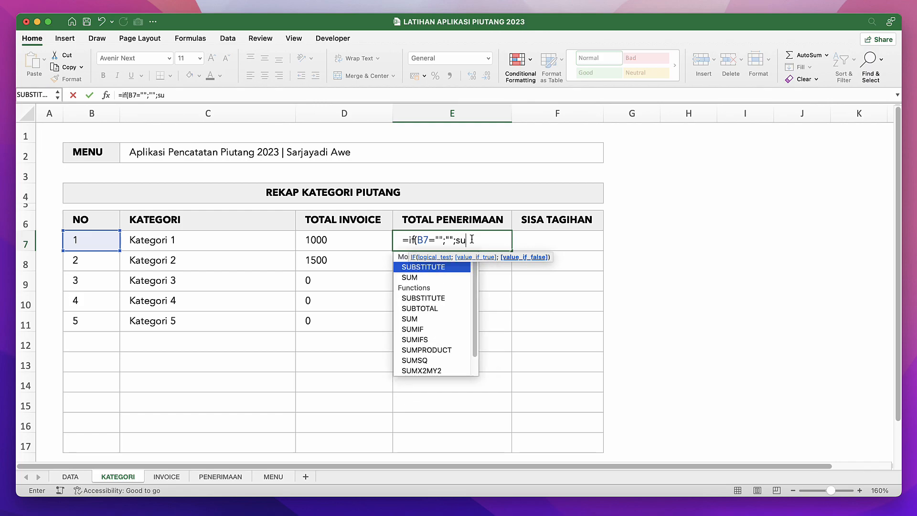
pyautogui.write('mifs')
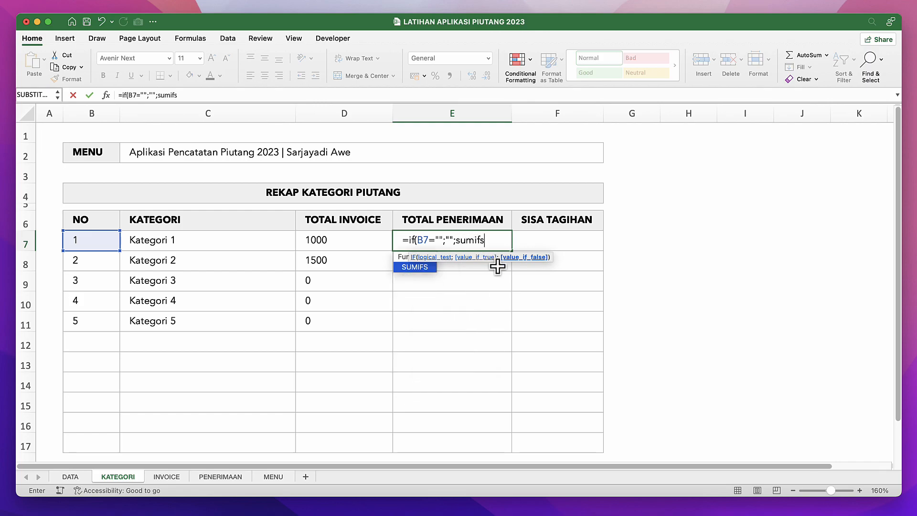
pyautogui.write('(')
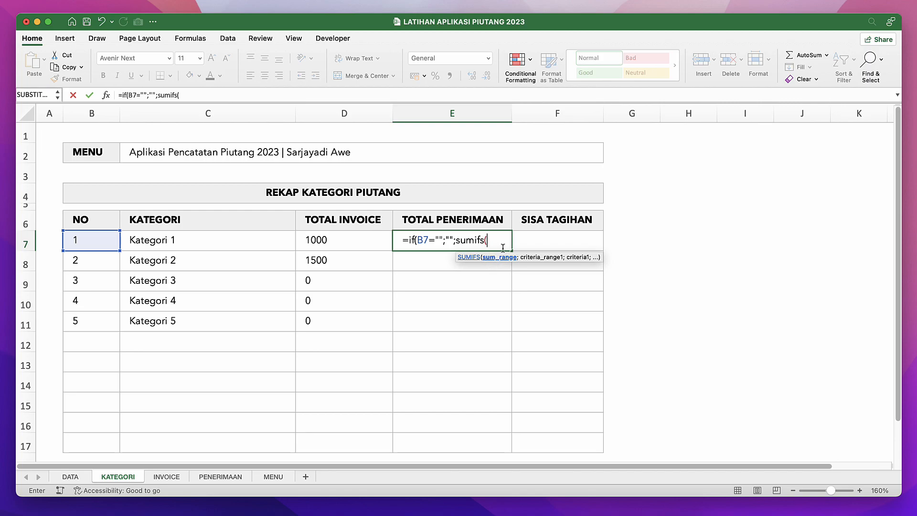
pyautogui.write('ter')
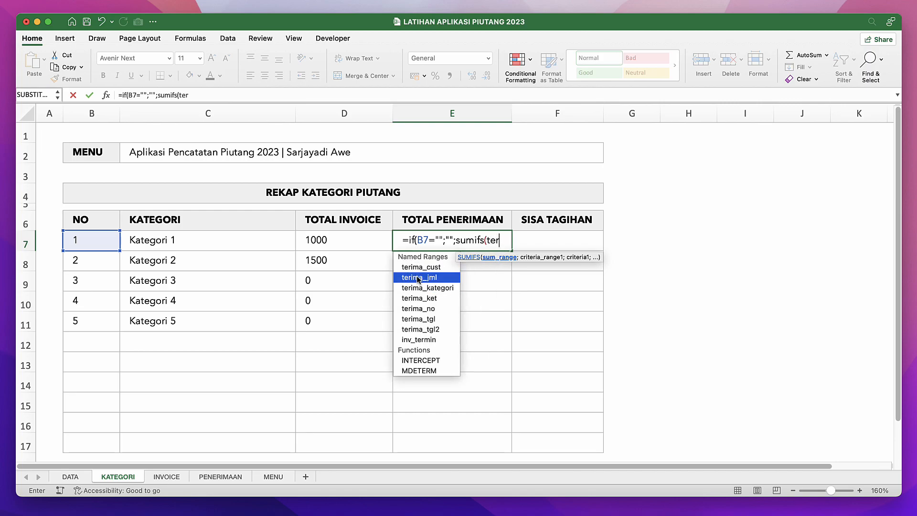
pyautogui.doubleClick(416, 276)
pyautogui.write(';')
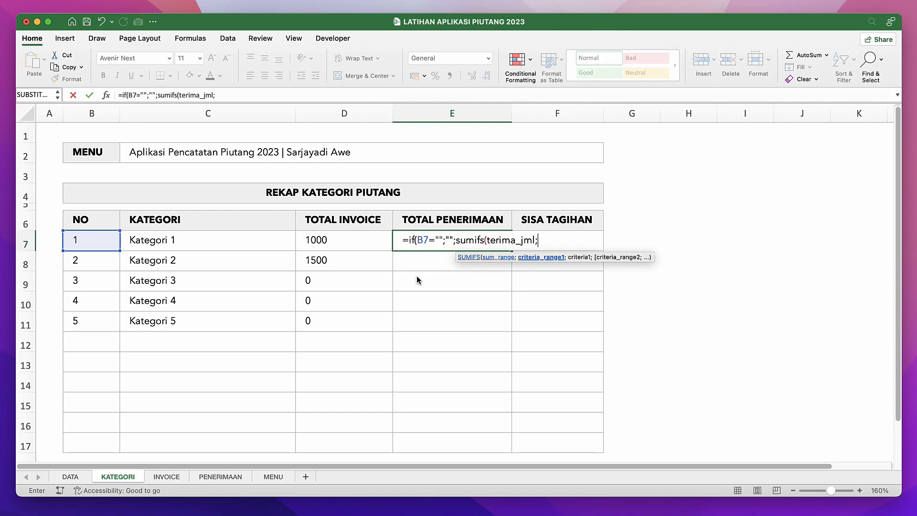
pyautogui.write('tg')
# Add terima_tgl as the first criteria range of the SUMIFS in E7.
pyautogui.press('BackSpace')
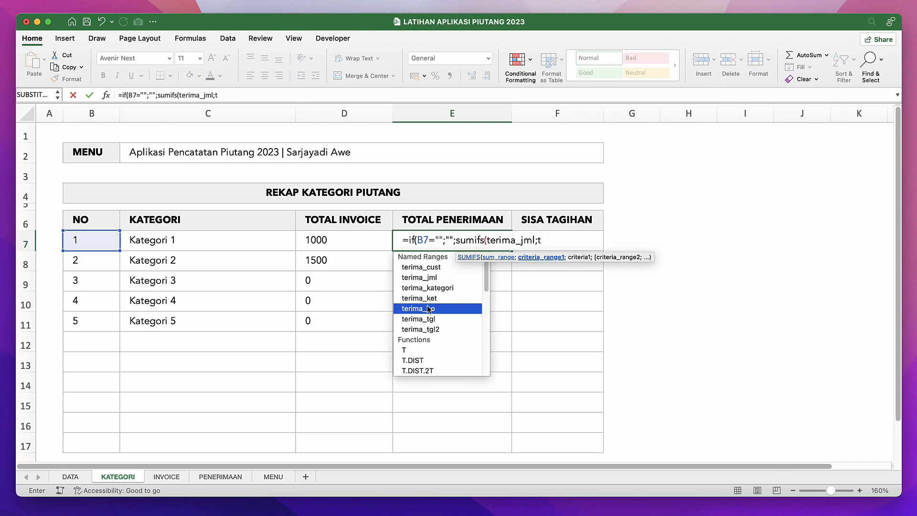
pyautogui.write('erima_tgl')
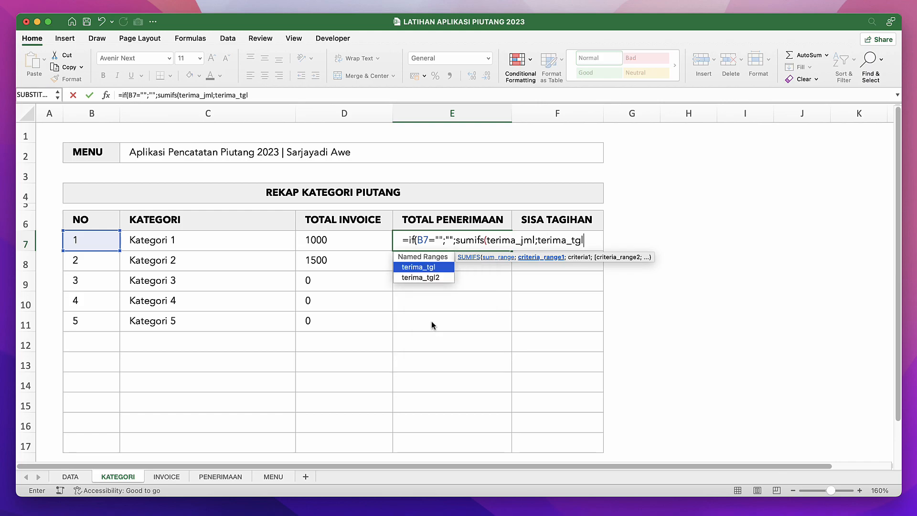
pyautogui.write(';')
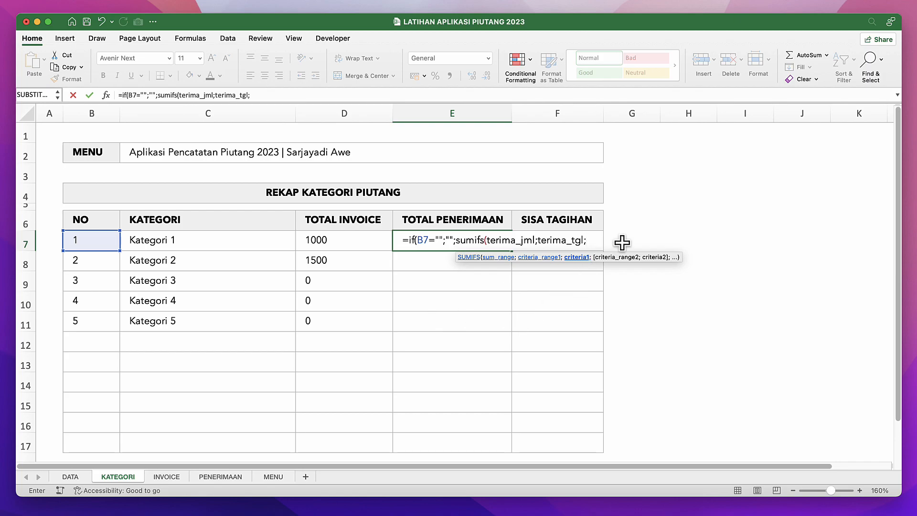
pyautogui.write('pe')
pyautogui.press('BackSpace')
pyautogui.press('BackSpace')
pyautogui.write('perio')
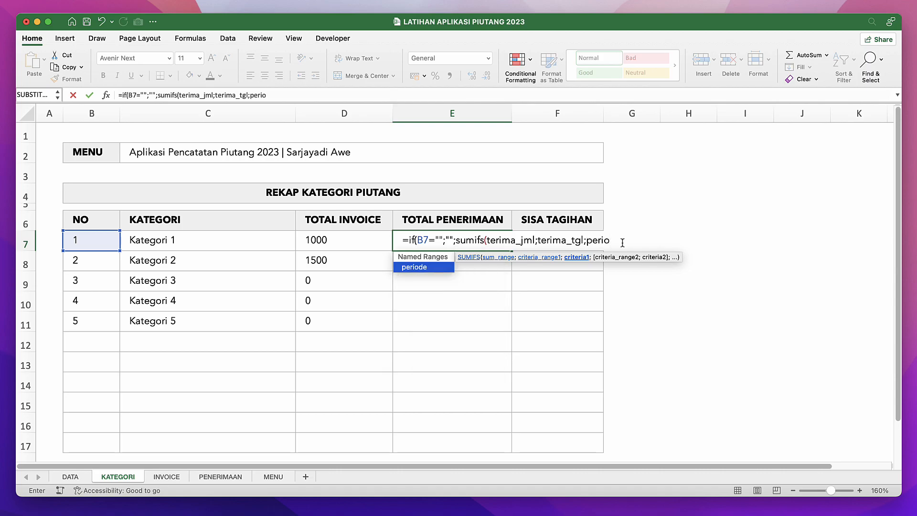
pyautogui.press('BackSpace')
pyautogui.press('BackSpace')
pyautogui.press('BackSpace')
pyautogui.press('BackSpace')
pyautogui.press('BackSpace')
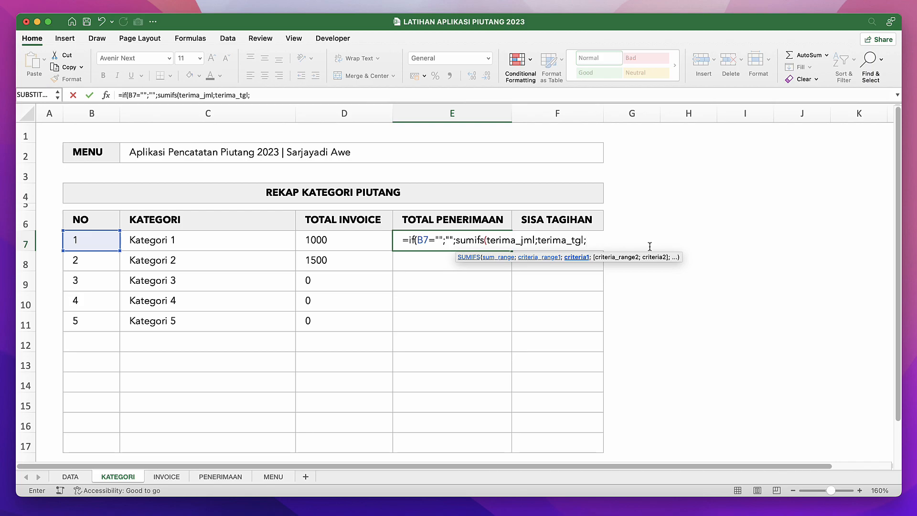
# Set the terima_tgl criterion to "<="&periode so only receipts dated up to the period count.
pyautogui.write('"<="perio')
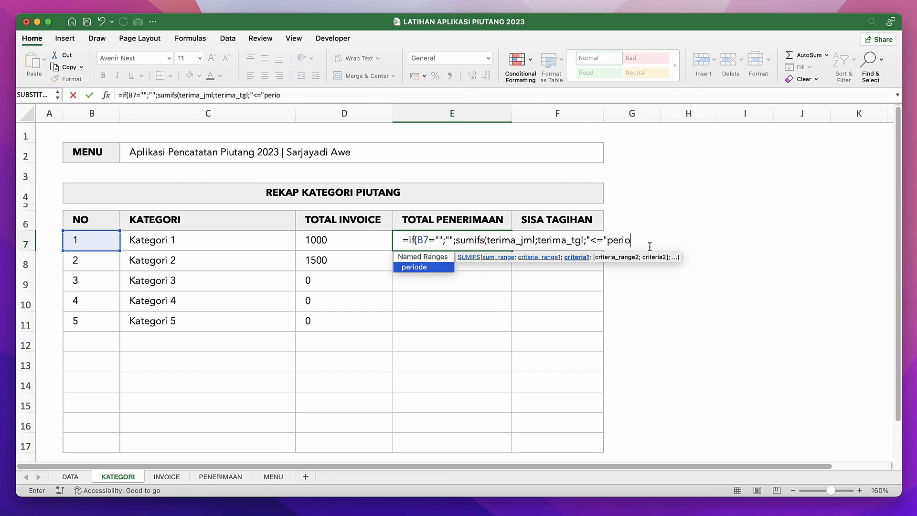
pyautogui.write('de"')
pyautogui.press('BackSpace')
pyautogui.click(611, 240)
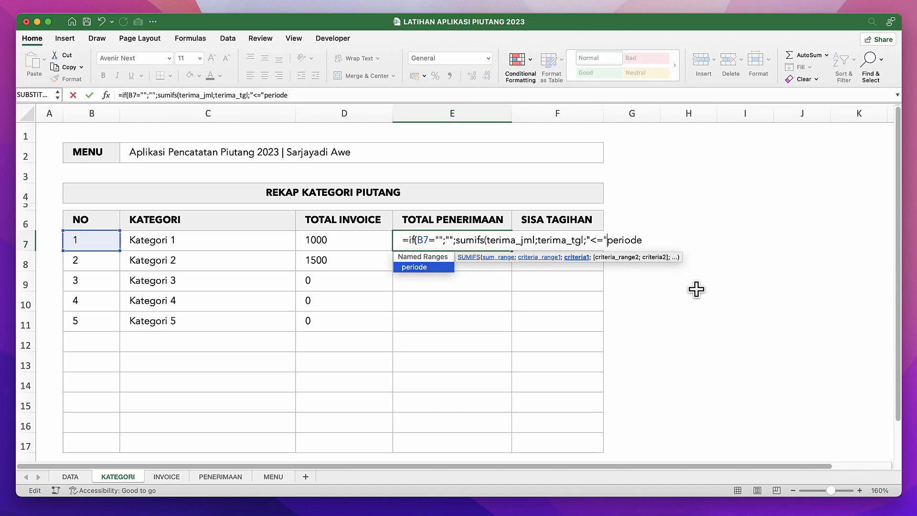
pyautogui.write('&')
pyautogui.click(668, 240)
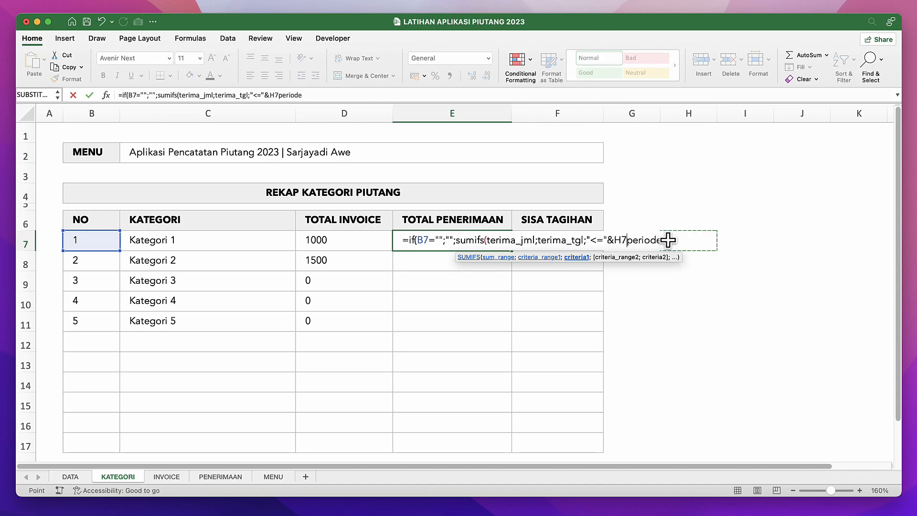
pyautogui.press('BackSpace')
pyautogui.press('BackSpace')
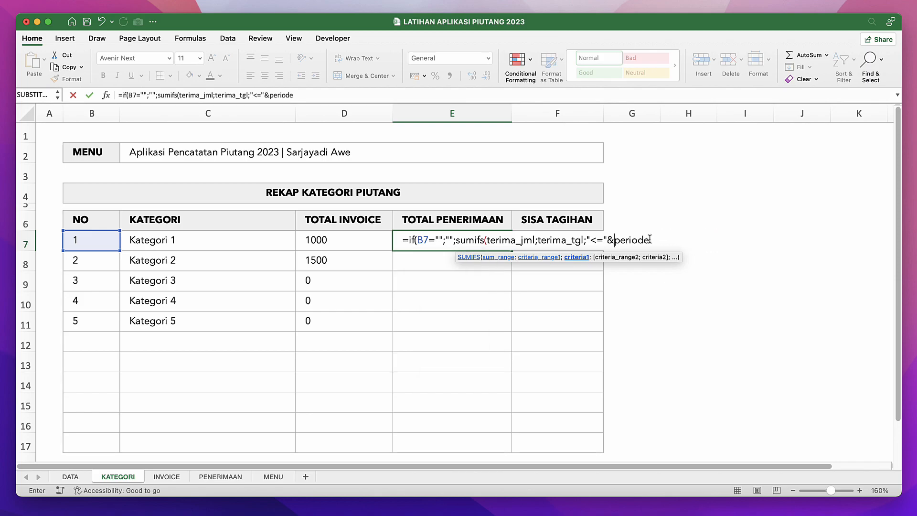
# Add terima_kategori as the second SUMIFS criteria range, with the category name in C7 as its criterion.
pyautogui.write(';t')
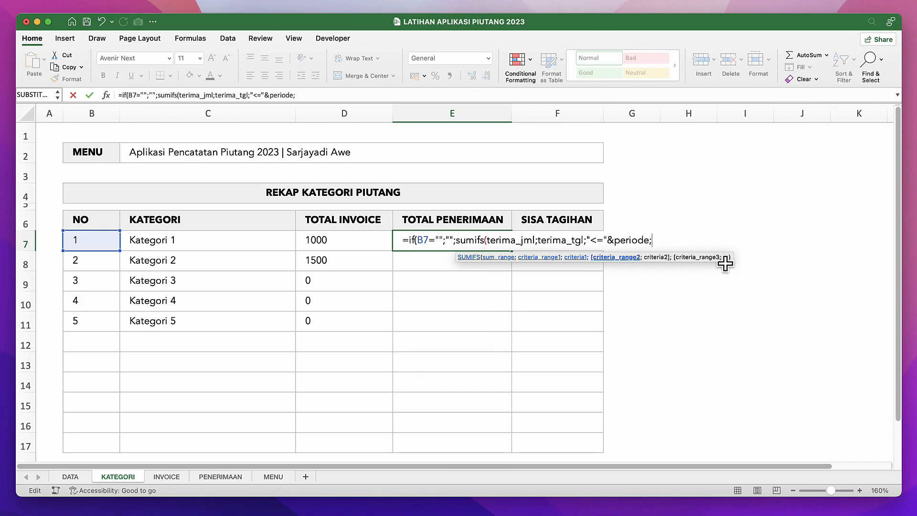
pyautogui.write('er')
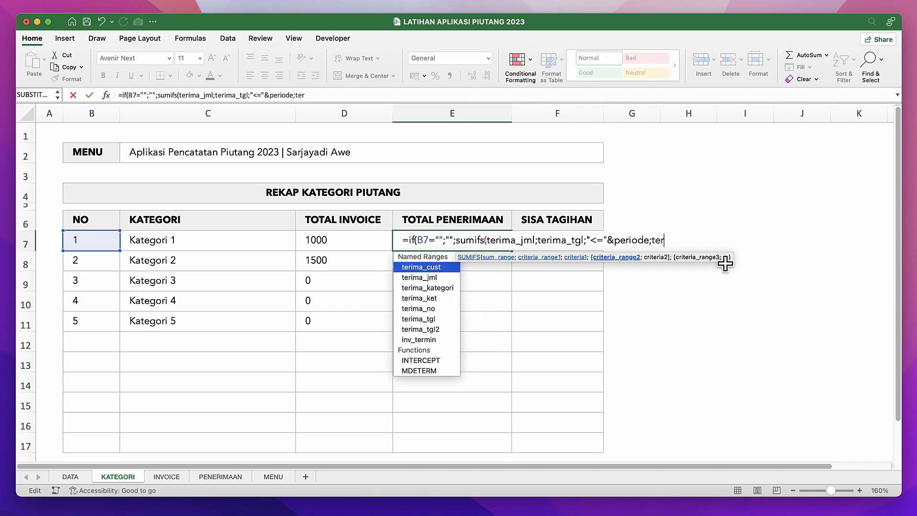
pyautogui.doubleClick(438, 287)
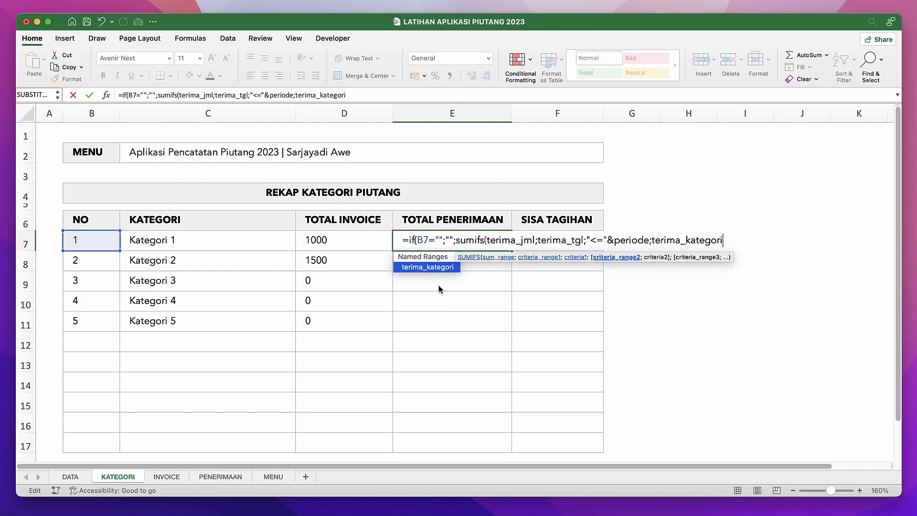
pyautogui.write(';')
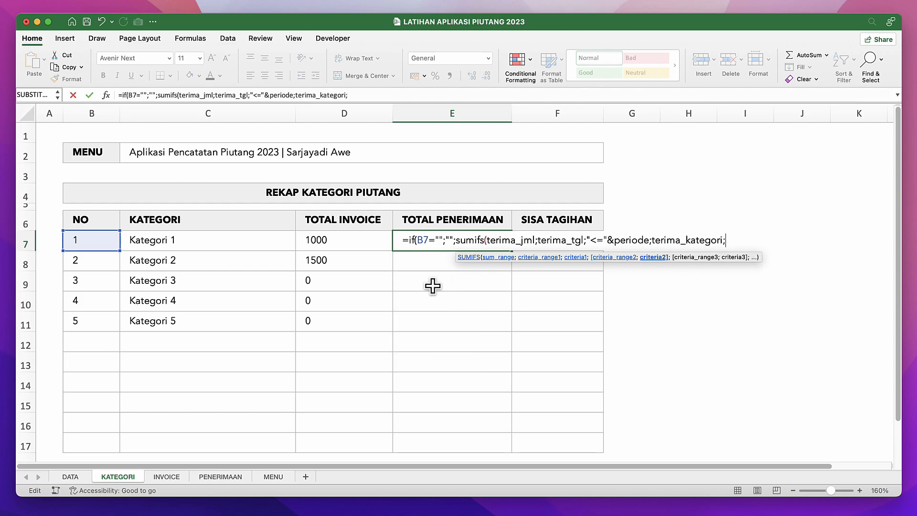
pyautogui.click(200, 247)
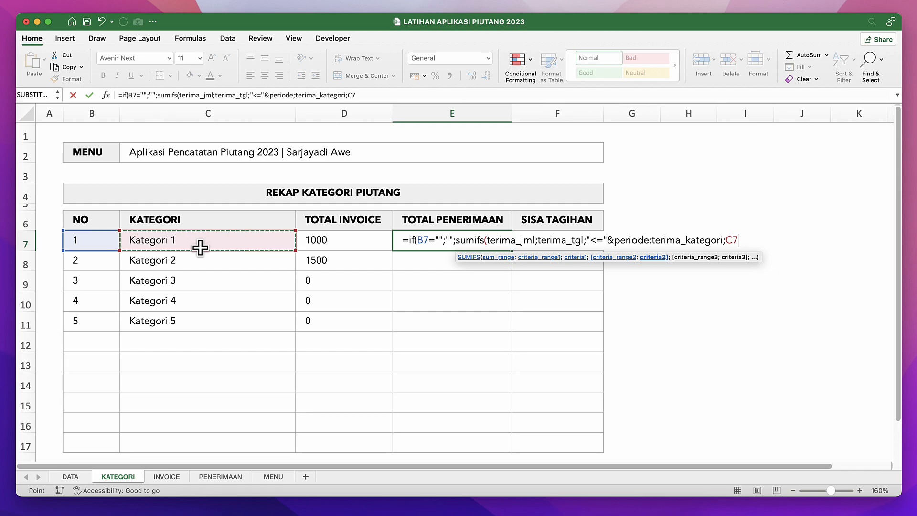
# Complete the TOTAL PENERIMAAN formula in E7 with its closing parentheses and fill it down to E17.
pyautogui.write('))')
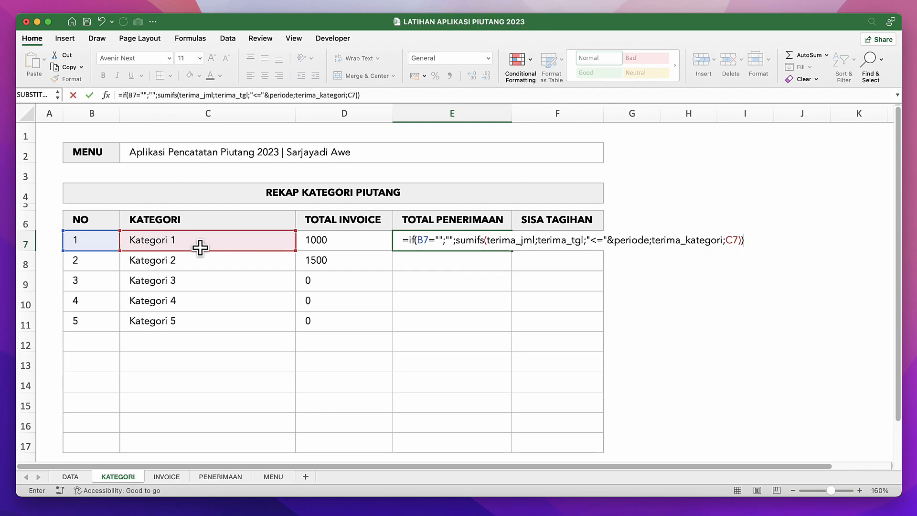
pyautogui.press('Return')
pyautogui.click(443, 240)
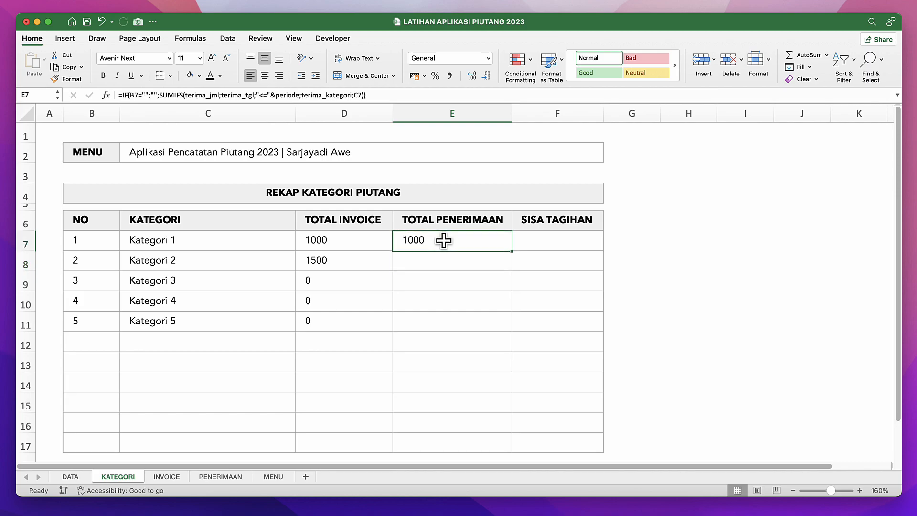
pyautogui.moveTo(512, 250); pyautogui.dragTo(491, 389)
# Enter =IF(B7="";"";D7-E7) in F7 under SISA TAGIHAN and fill the formula down to F17.
pyautogui.click(549, 187)
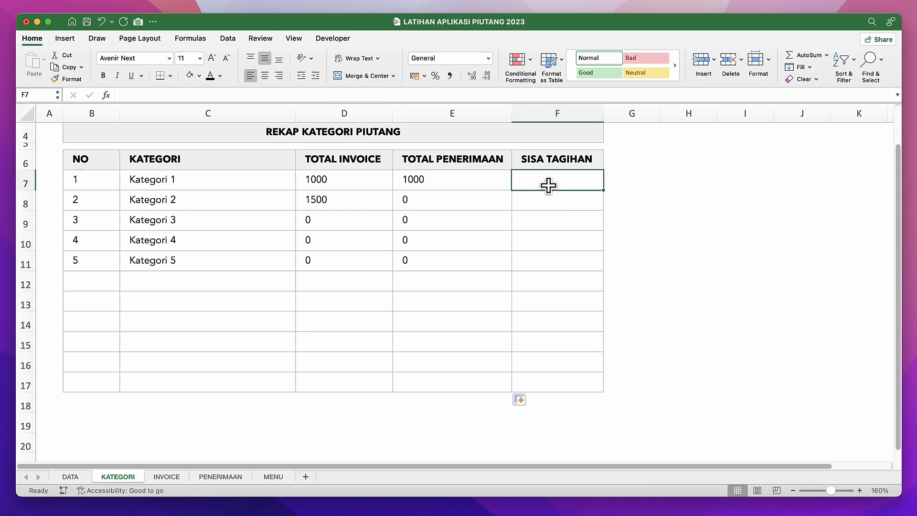
pyautogui.write('=if(')
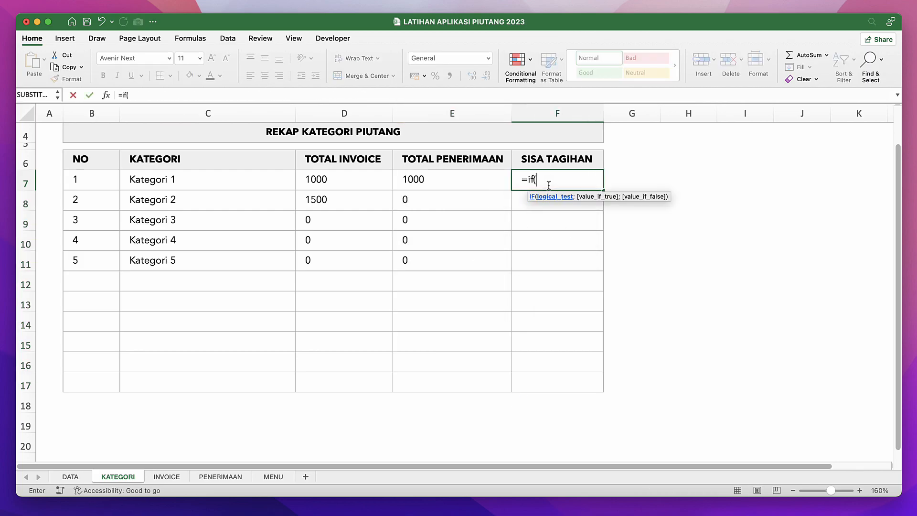
pyautogui.click(95, 177)
pyautogui.write('="";')
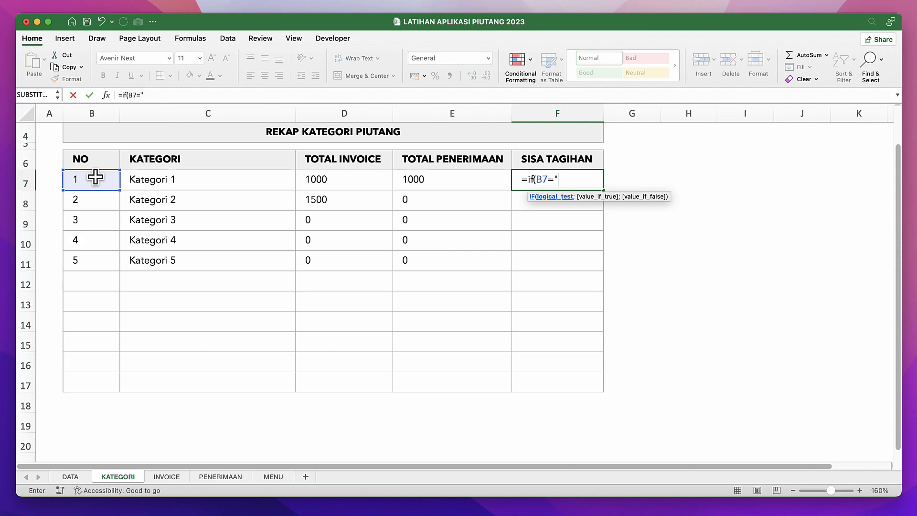
pyautogui.write('"";')
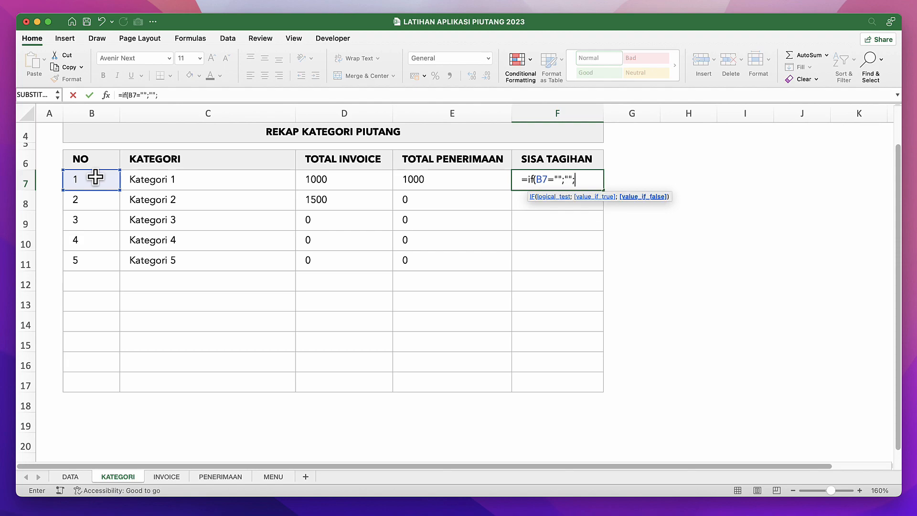
pyautogui.click(337, 181)
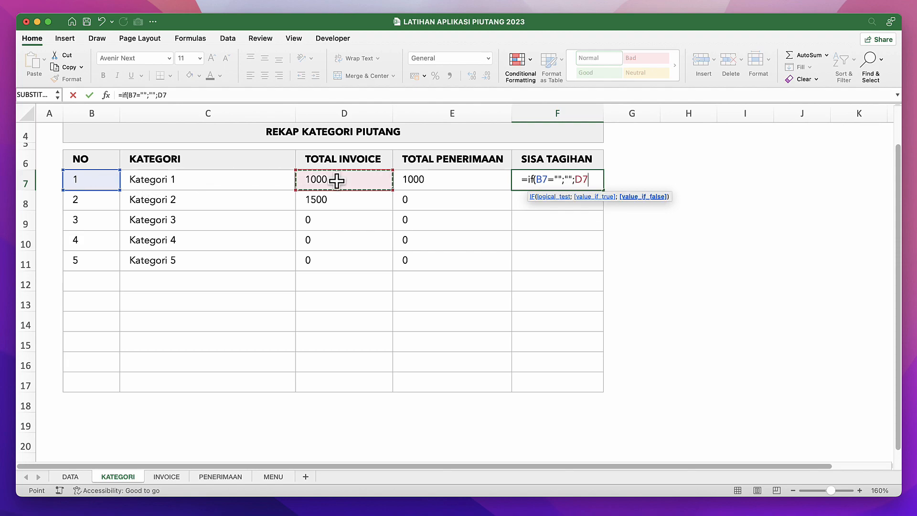
pyautogui.write('-')
pyautogui.click(430, 179)
pyautogui.press('Return')
pyautogui.press('Up')
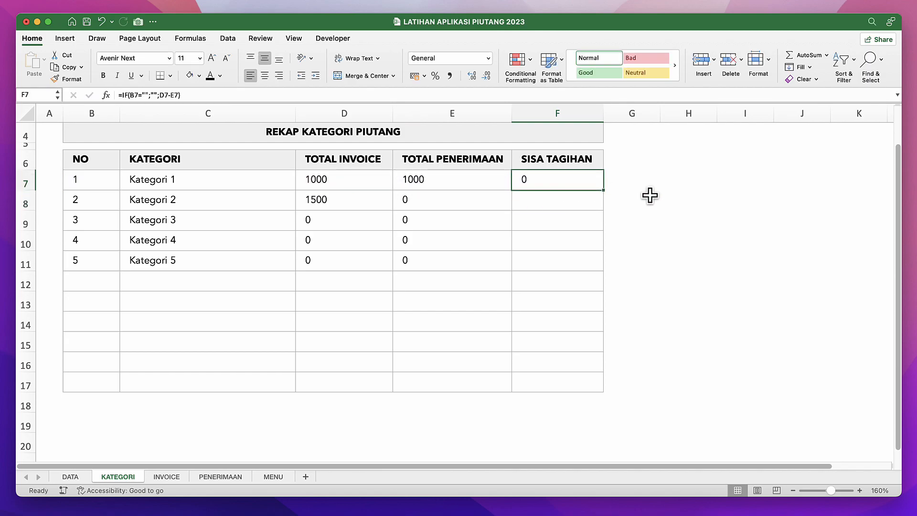
pyautogui.moveTo(604, 190); pyautogui.dragTo(590, 388)
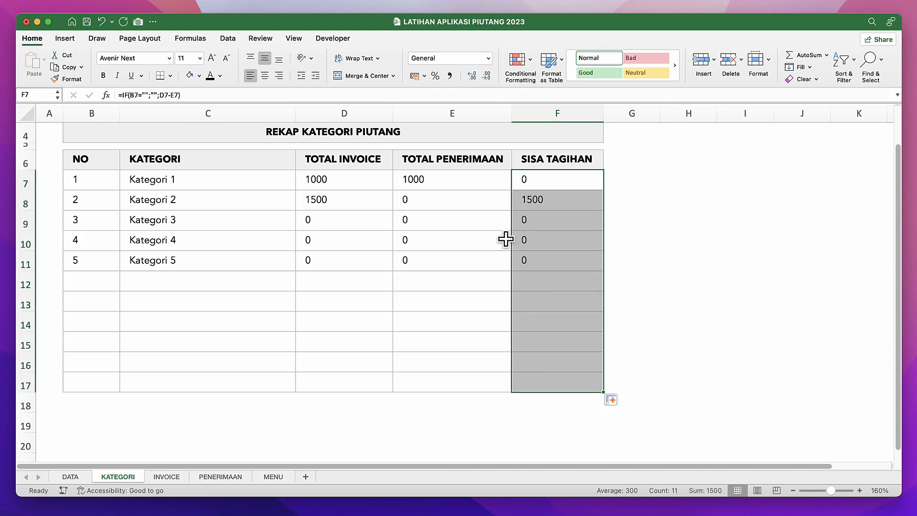
pyautogui.click(531, 199)
# Apply the comma number style without decimals to columns D through F of the KATEGORI sheet.
pyautogui.moveTo(338, 113); pyautogui.dragTo(536, 123)
pyautogui.click(449, 76)
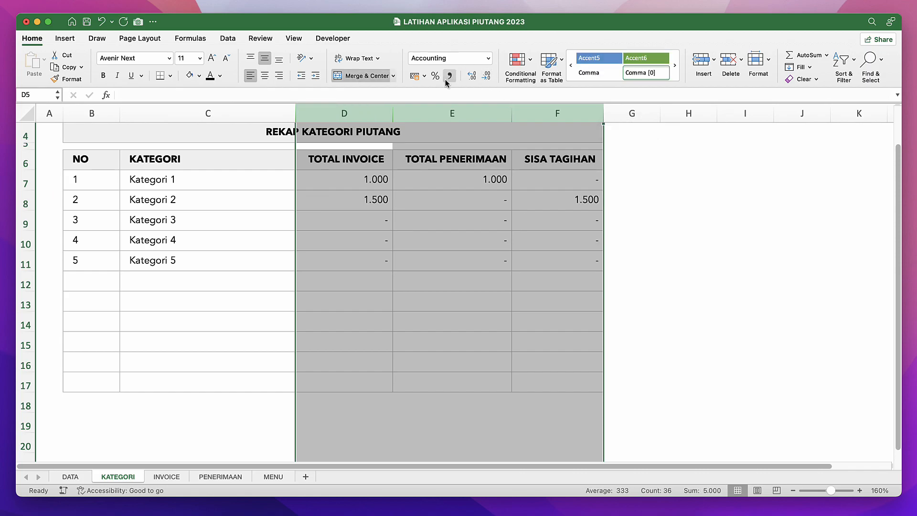
pyautogui.click(424, 274)
pyautogui.click(420, 397)
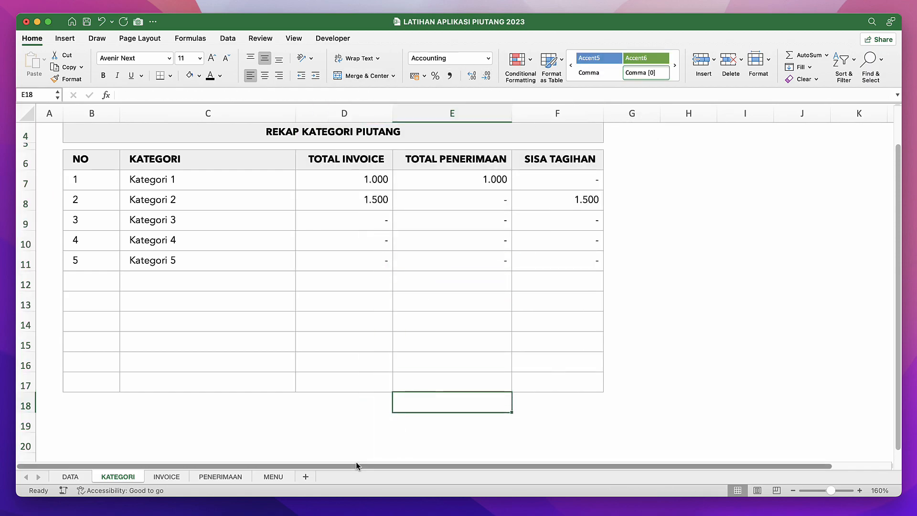
# Review the INVOICE, KATEGORI and PENERIMAAN sheets, checking the invoice list and the recorded invoice payments.
pyautogui.click(167, 477)
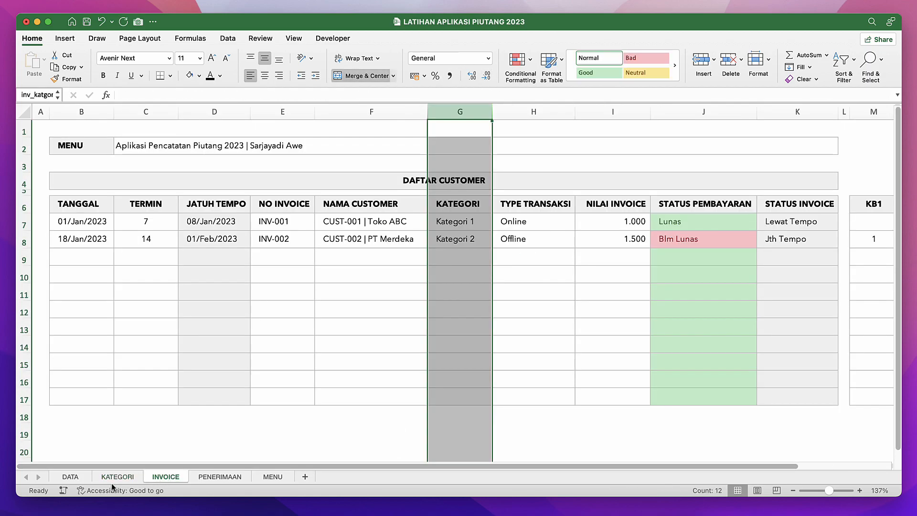
pyautogui.click(118, 478)
pyautogui.click(175, 476)
pyautogui.click(207, 475)
pyautogui.click(288, 352)
pyautogui.click(373, 266)
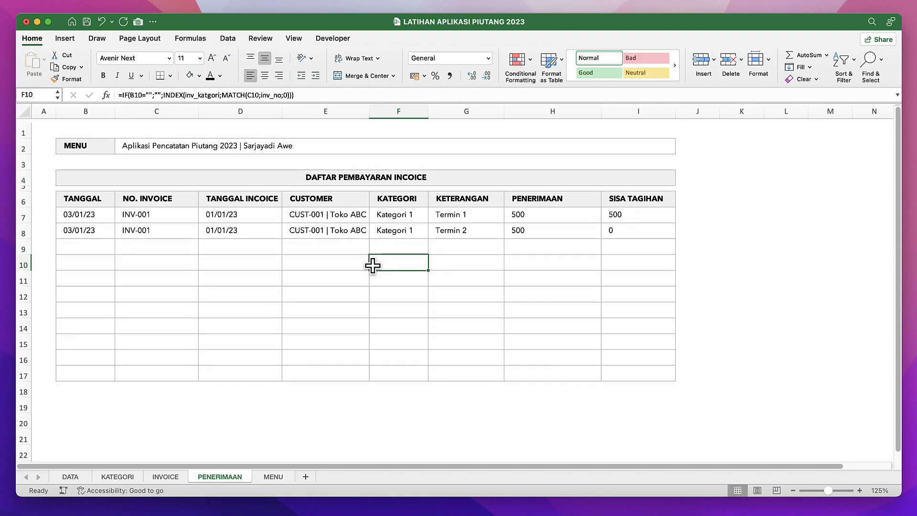
pyautogui.hotkey('ctrl', 'Down')
pyautogui.click(430, 176)
# Switch to the DETAIL sheet of the APLIKASI PIUTANG 2023 workbook and inspect the payment description formula in C15.
pyautogui.click(272, 479)
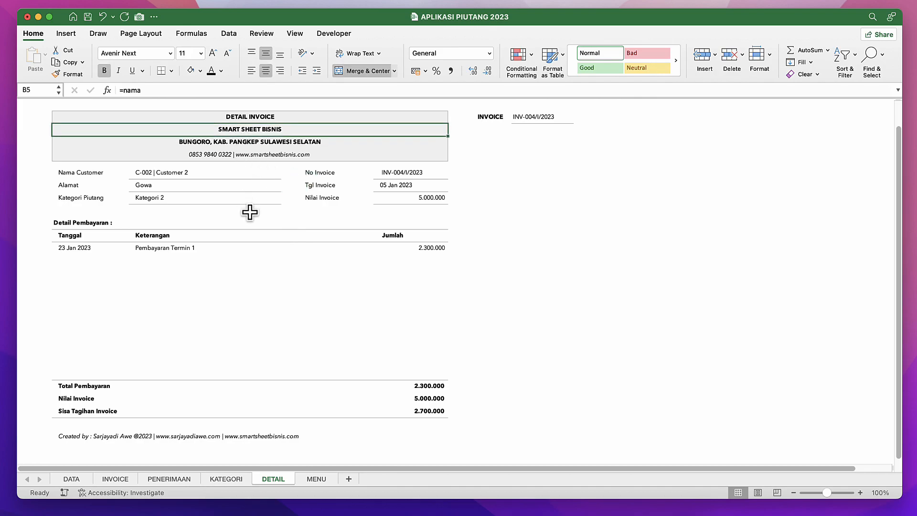
pyautogui.click(251, 249)
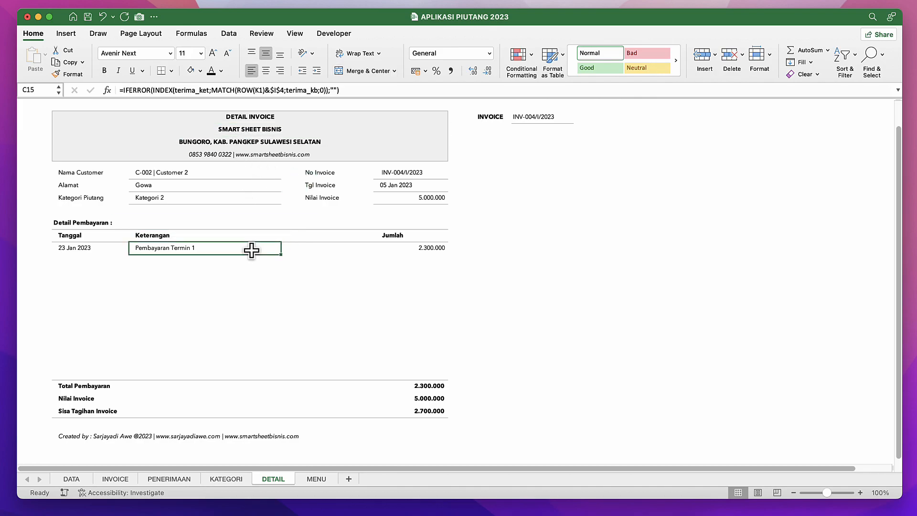